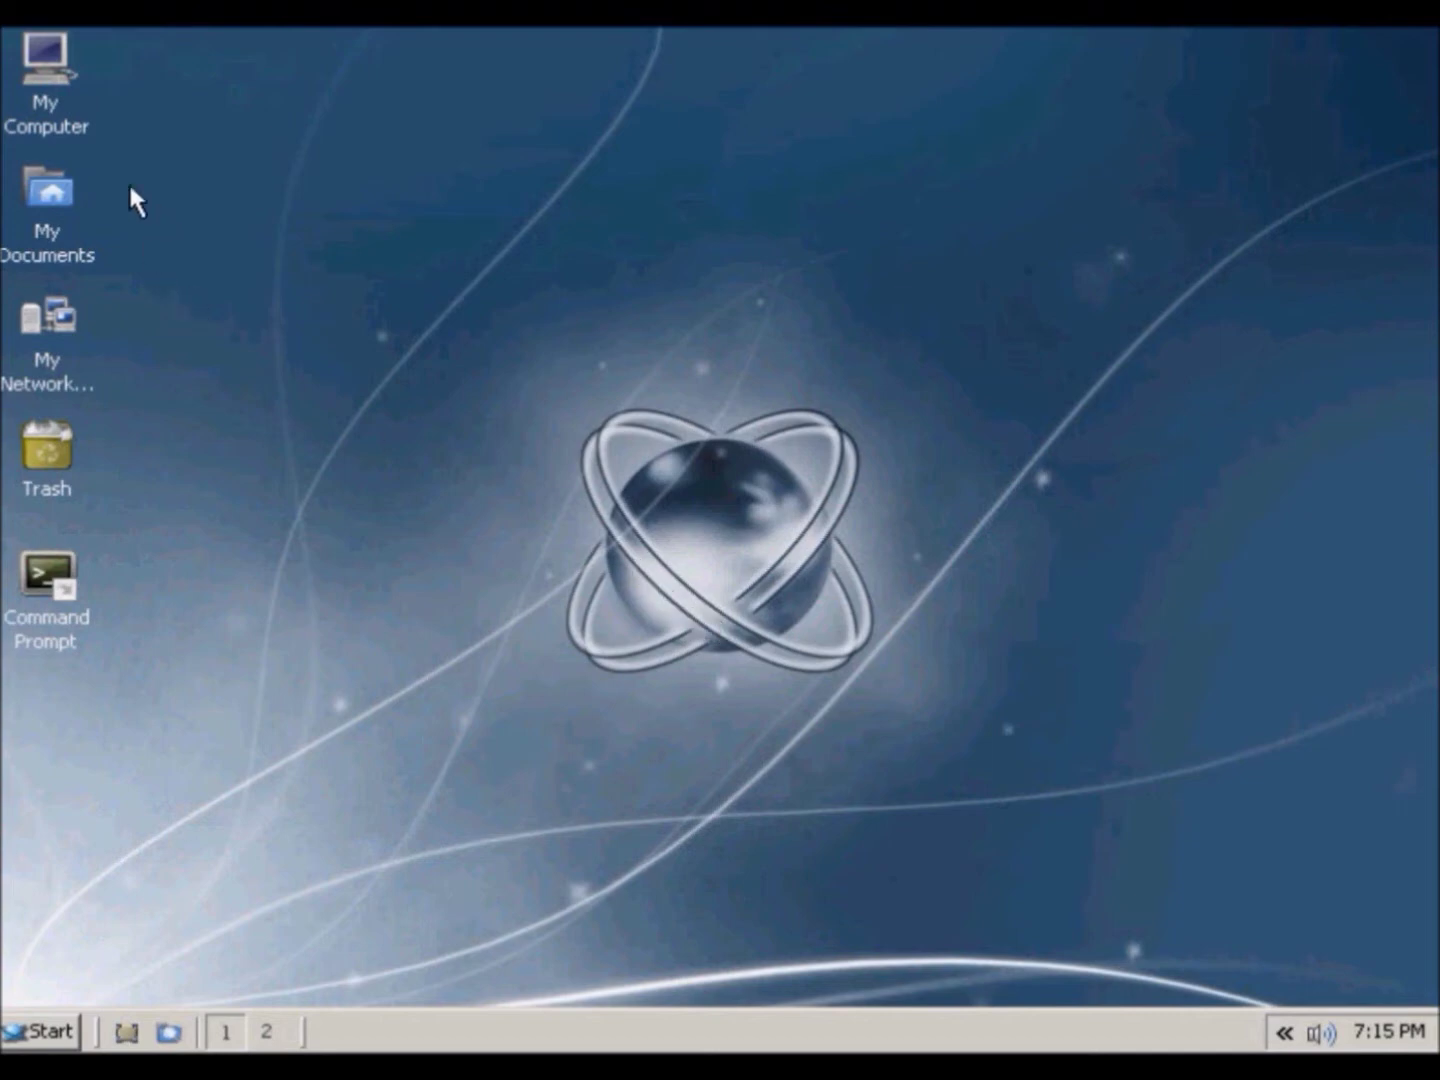
# Open the My Computer desktop icon in a ReactOS Explorer window.
pyautogui.doubleClick(60, 104)
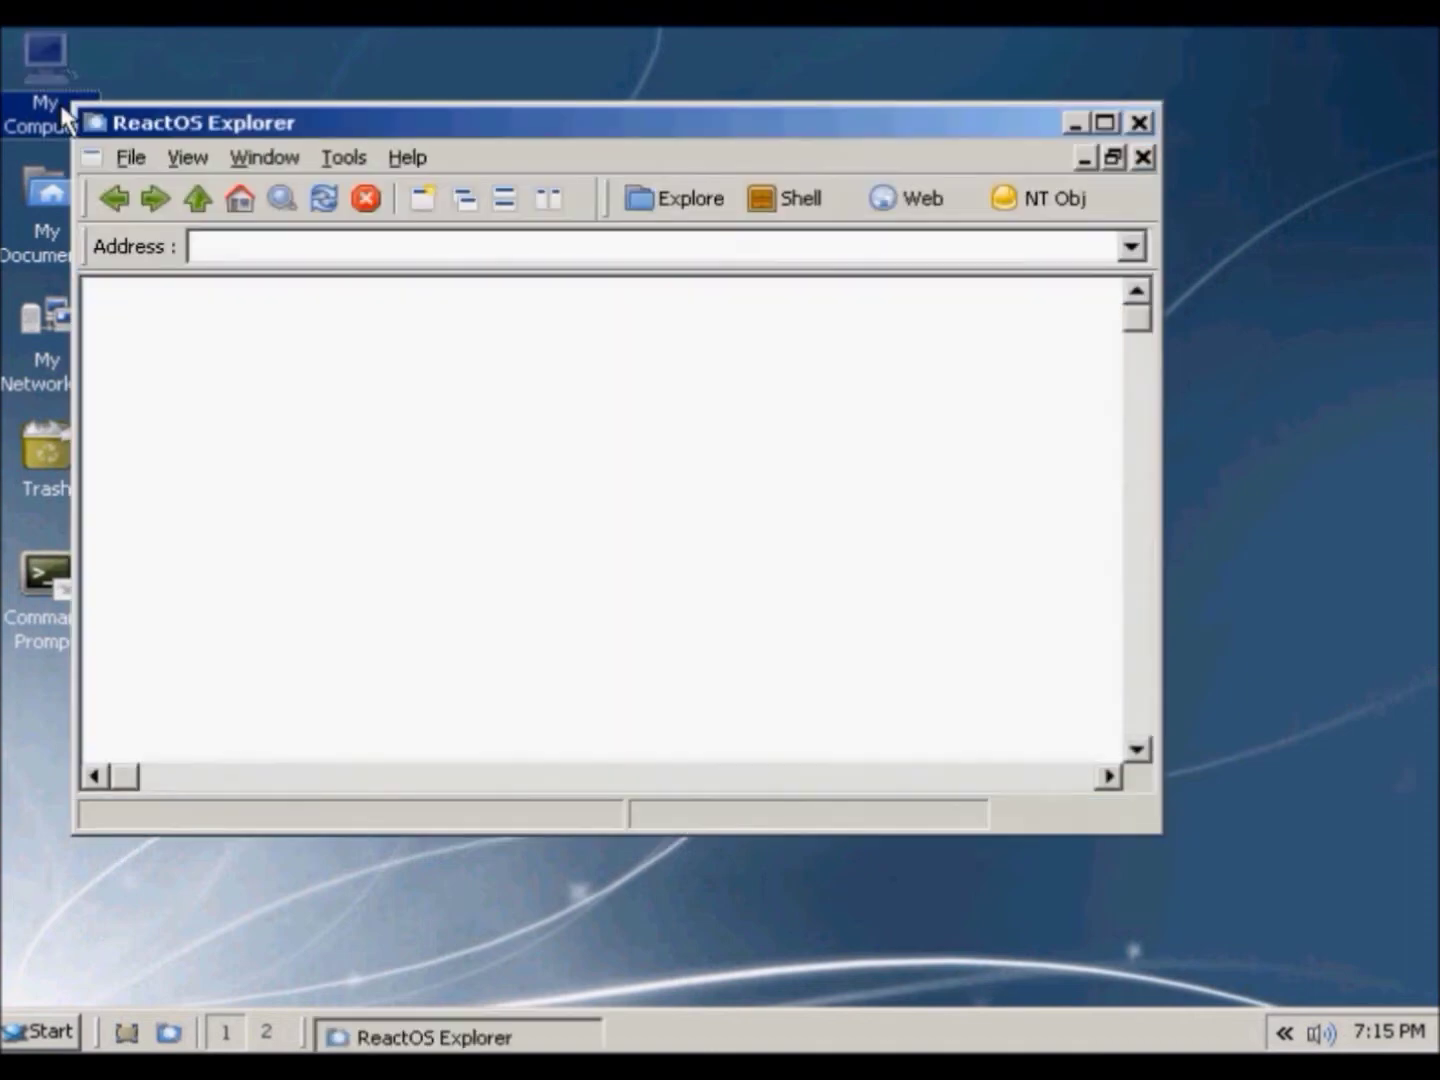
# Look over the C:, D: and Control Panel items, then open Local Disk (C:).
pyautogui.click(258, 365)
pyautogui.click(400, 368)
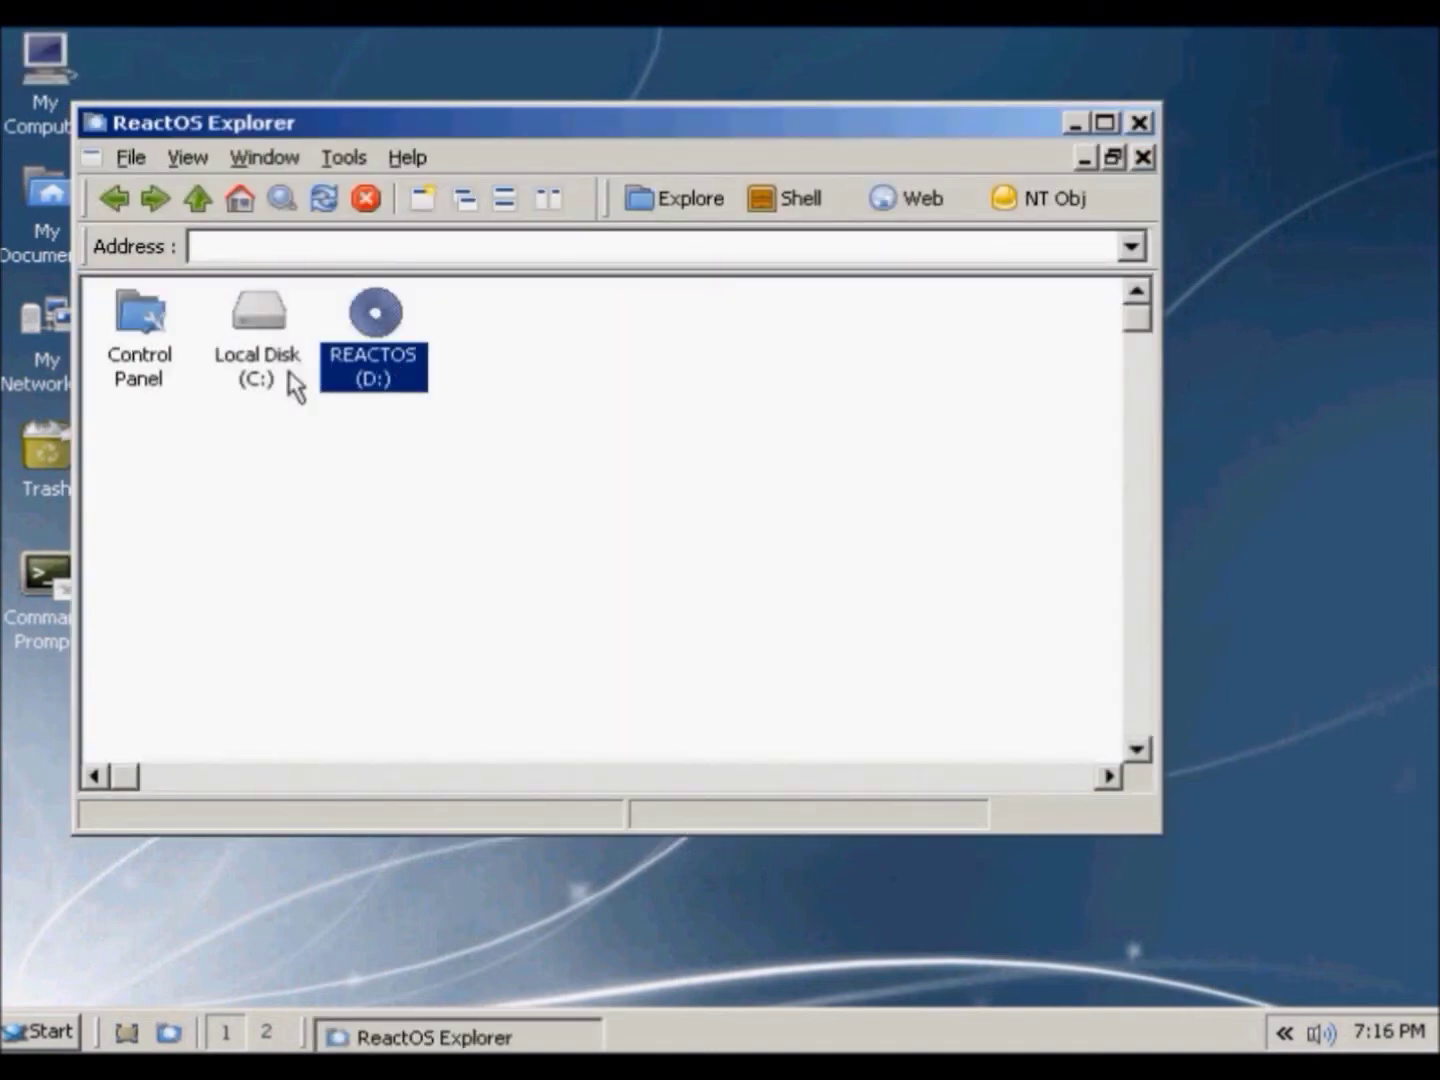
pyautogui.click(148, 372)
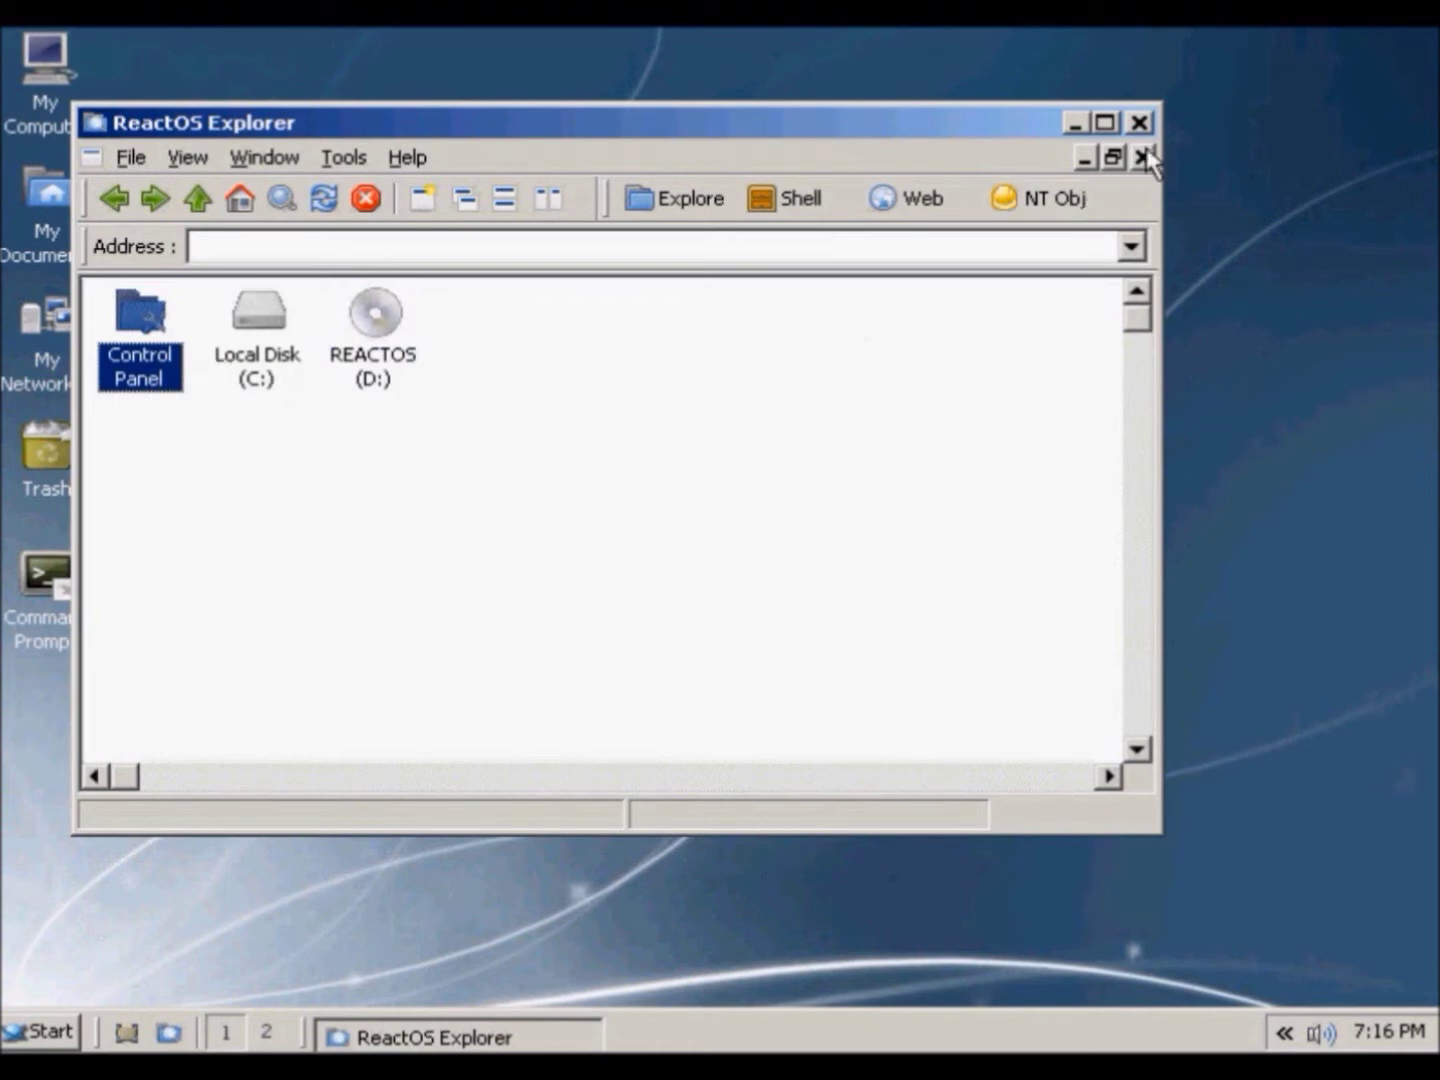
pyautogui.doubleClick(266, 364)
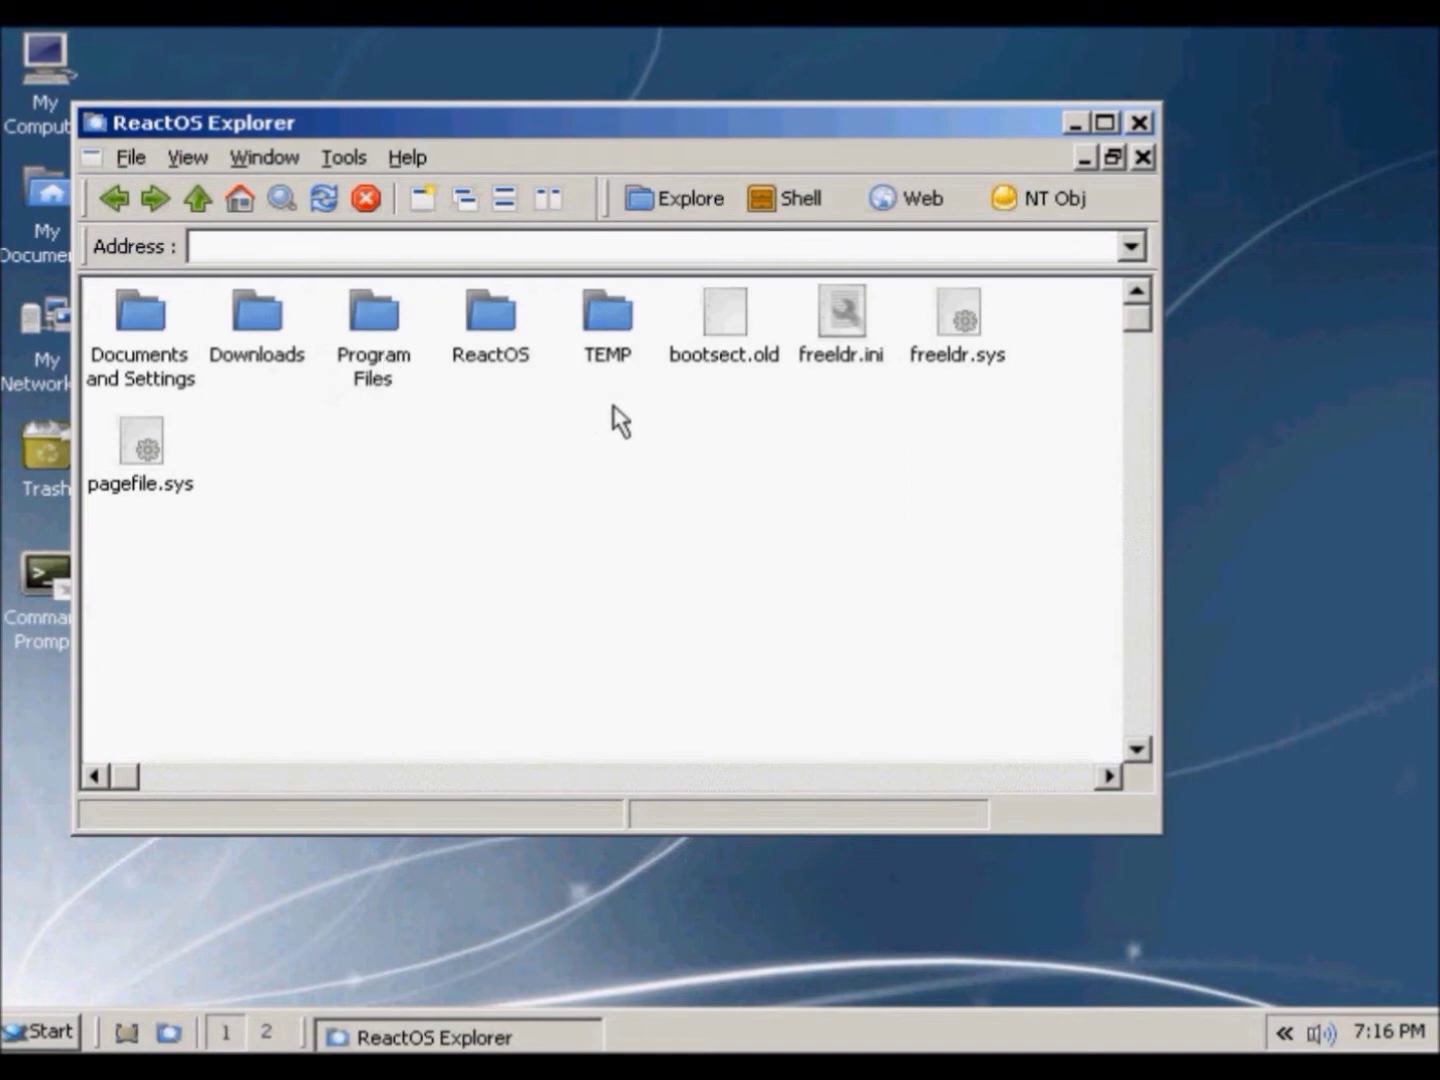
# Look over the folders on C:, open the ReactOS folder, then close the window.
pyautogui.click(366, 368)
pyautogui.click(255, 362)
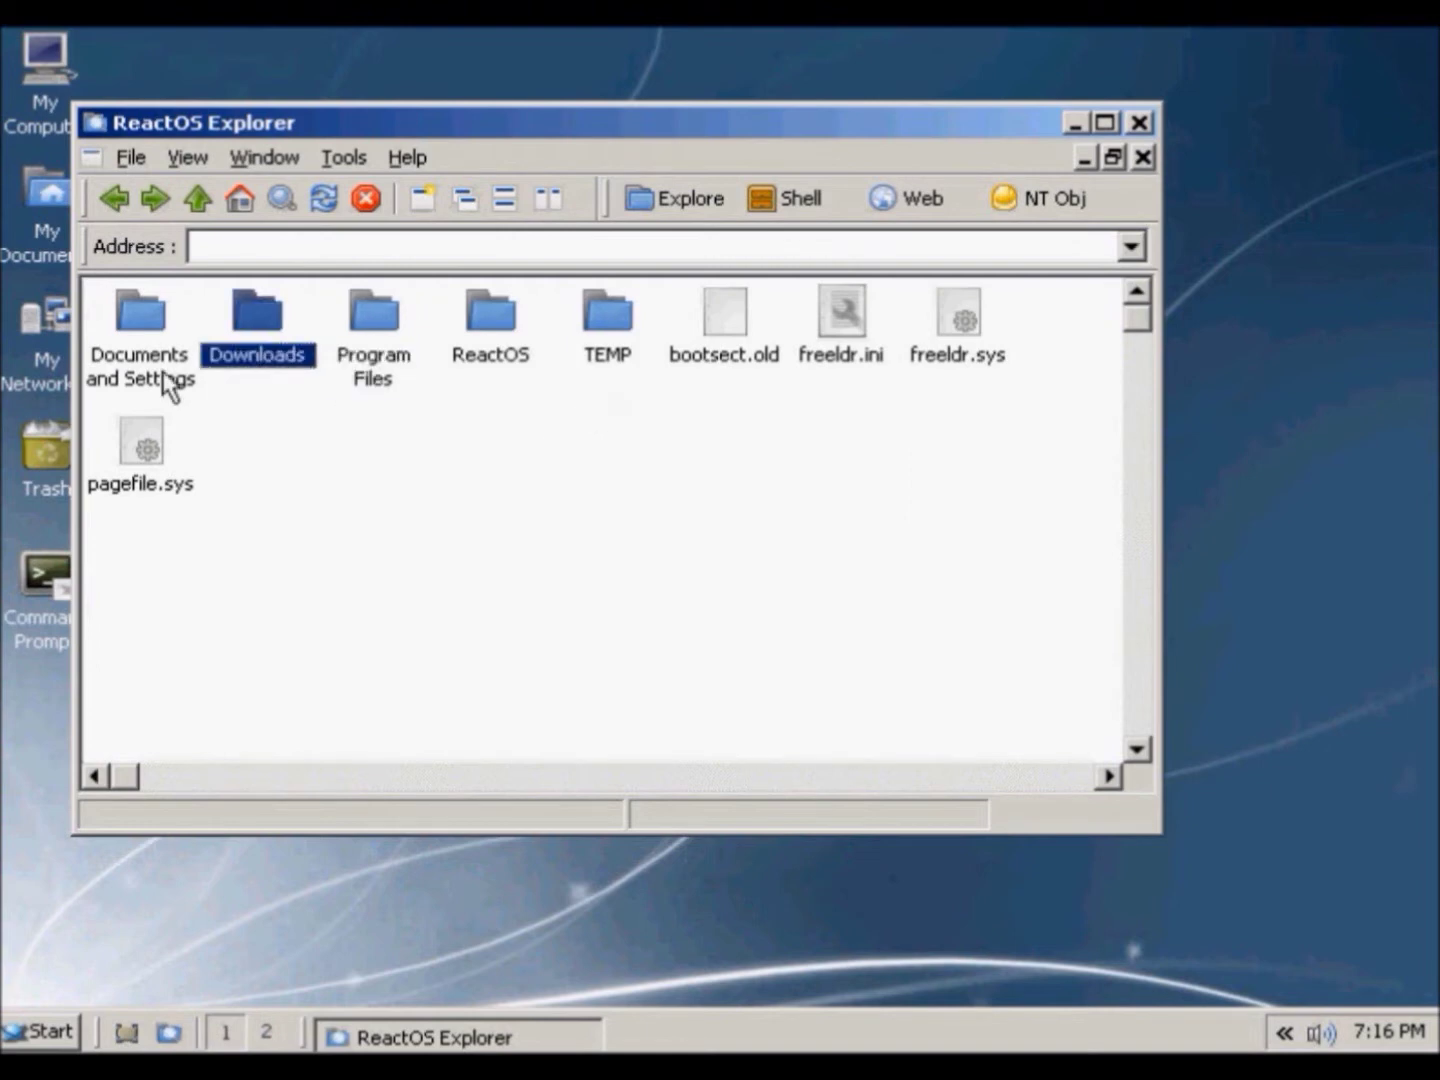
pyautogui.click(166, 382)
pyautogui.click(482, 350)
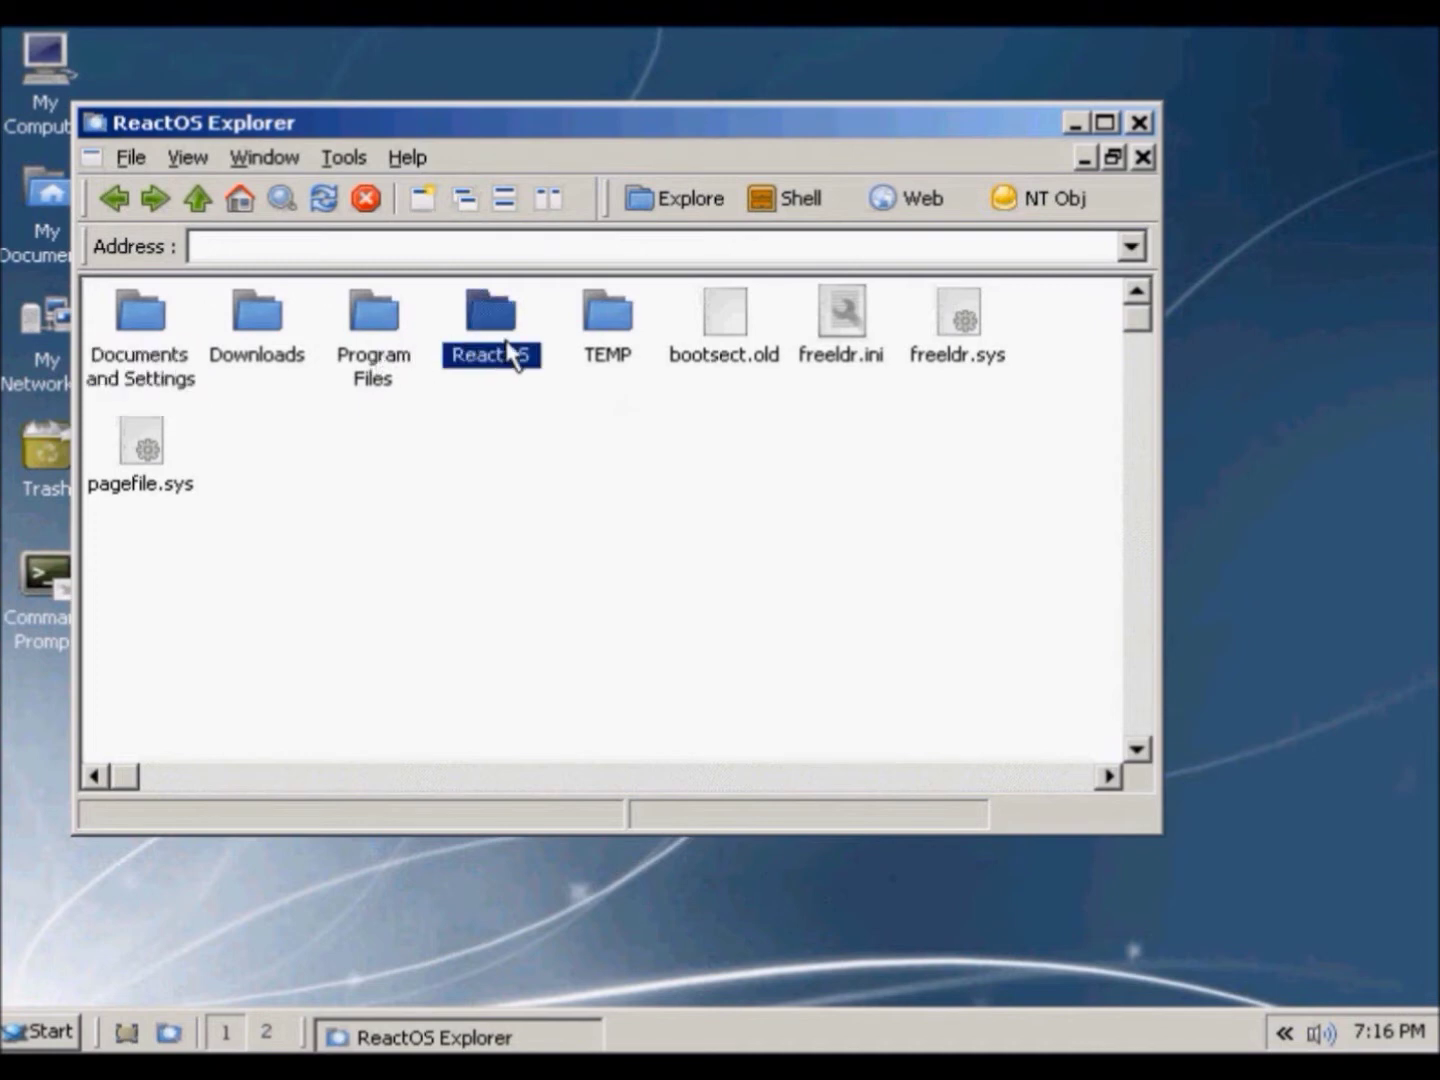
pyautogui.click(591, 360)
pyautogui.doubleClick(462, 355)
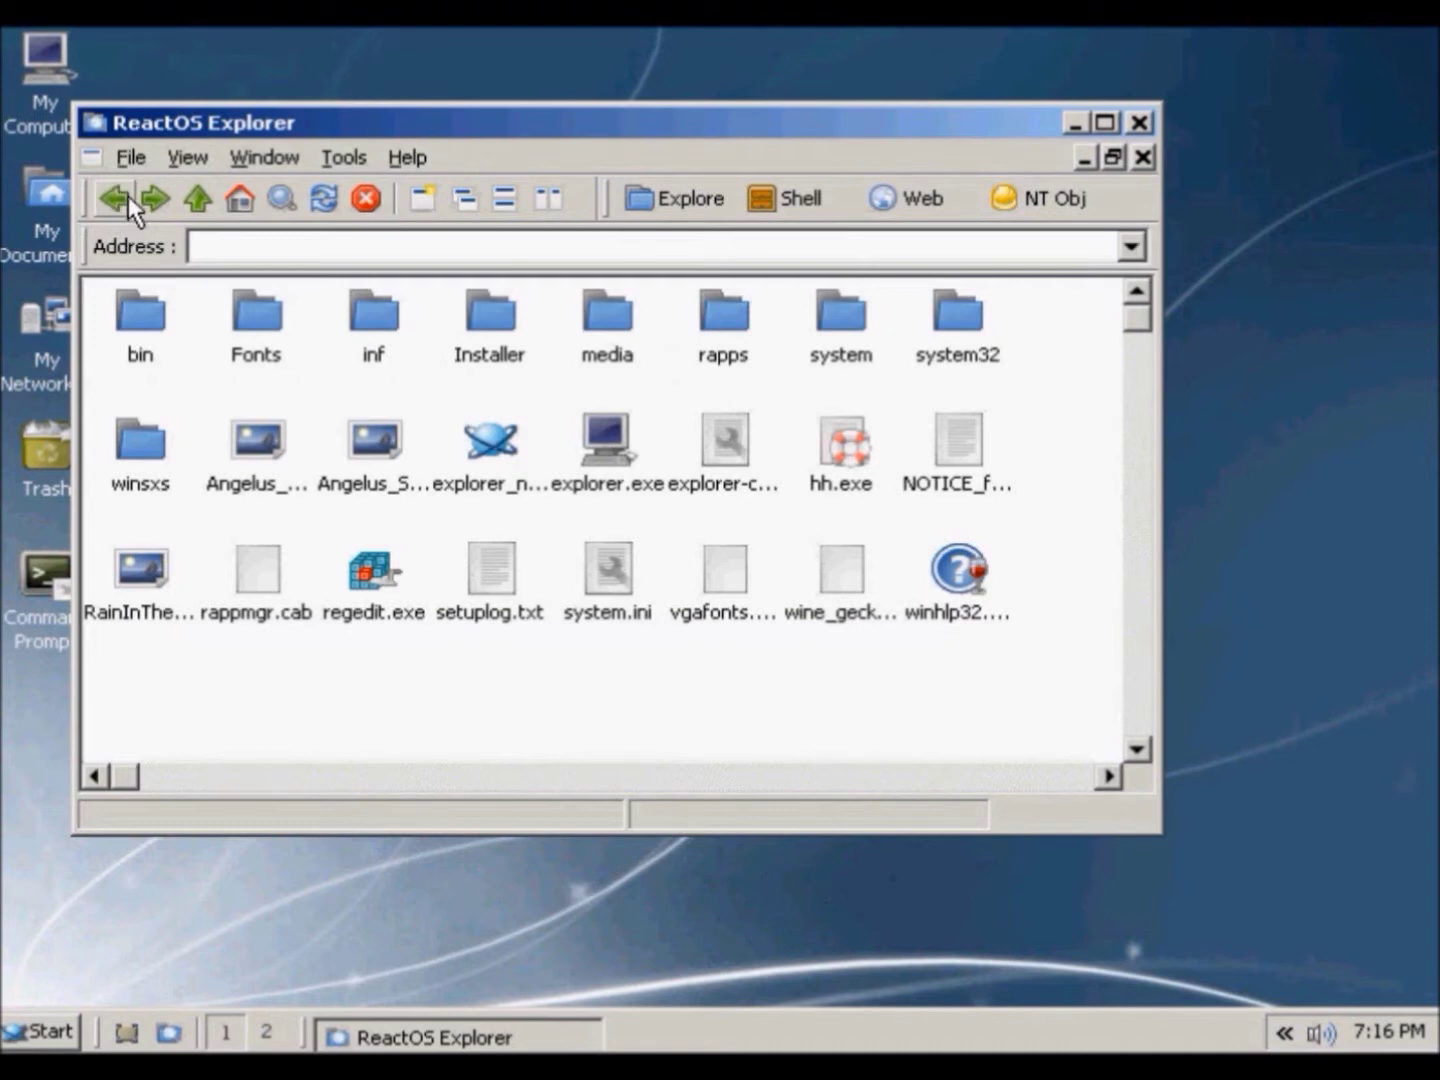
pyautogui.click(1138, 123)
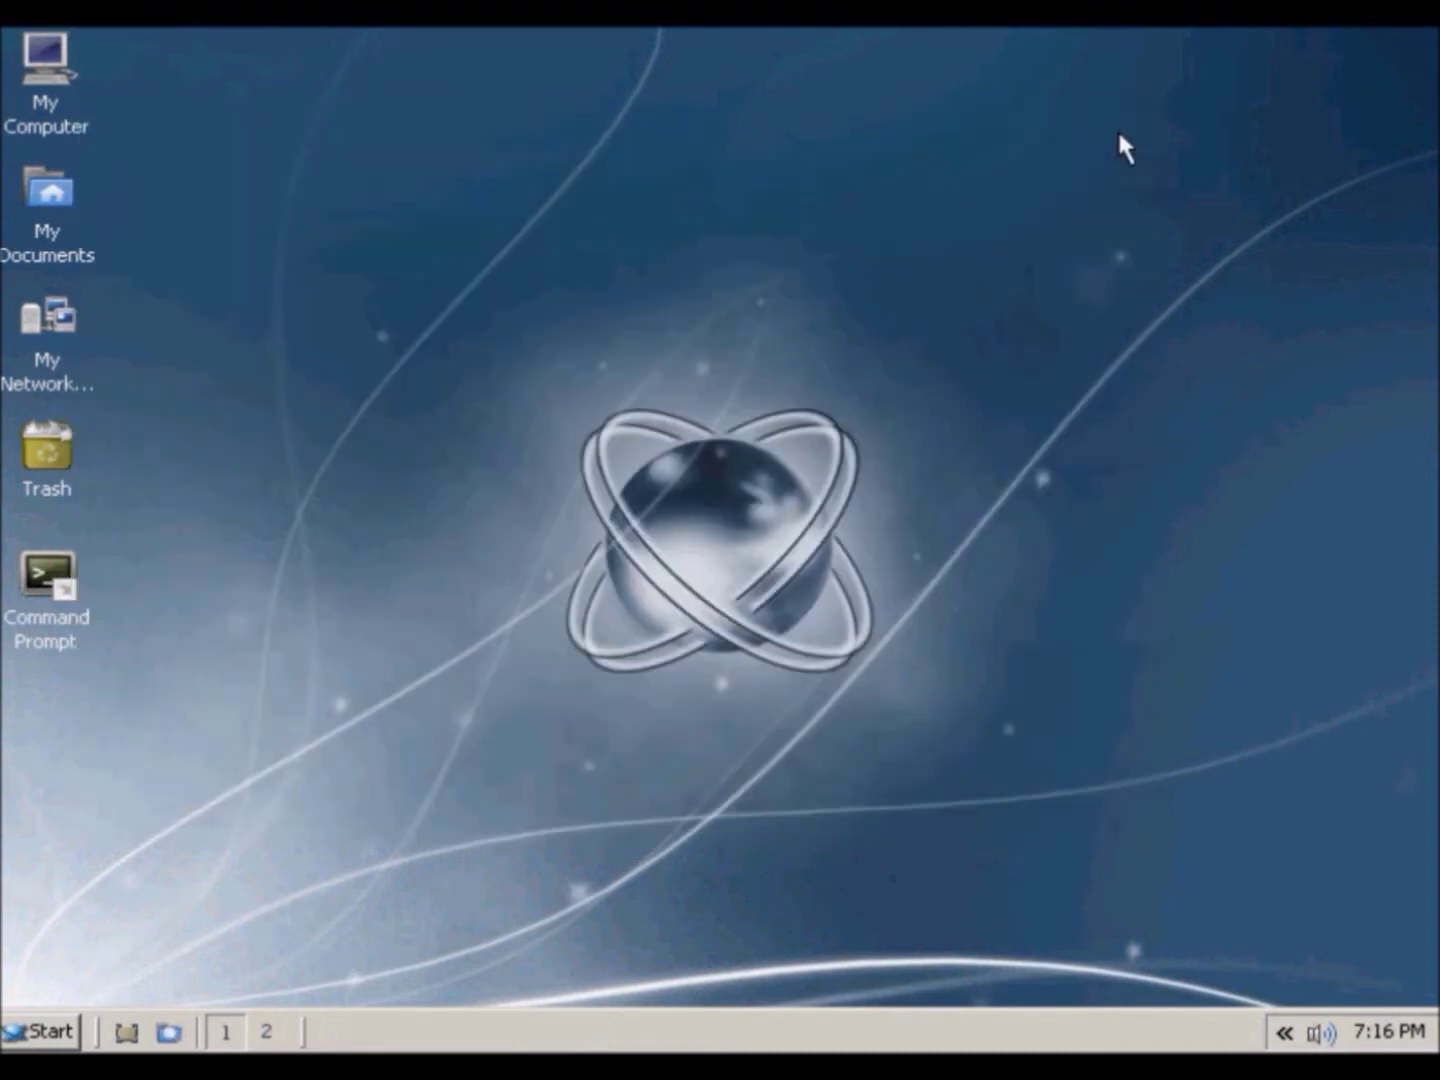
pyautogui.doubleClick(43, 115)
pyautogui.doubleClick(174, 382)
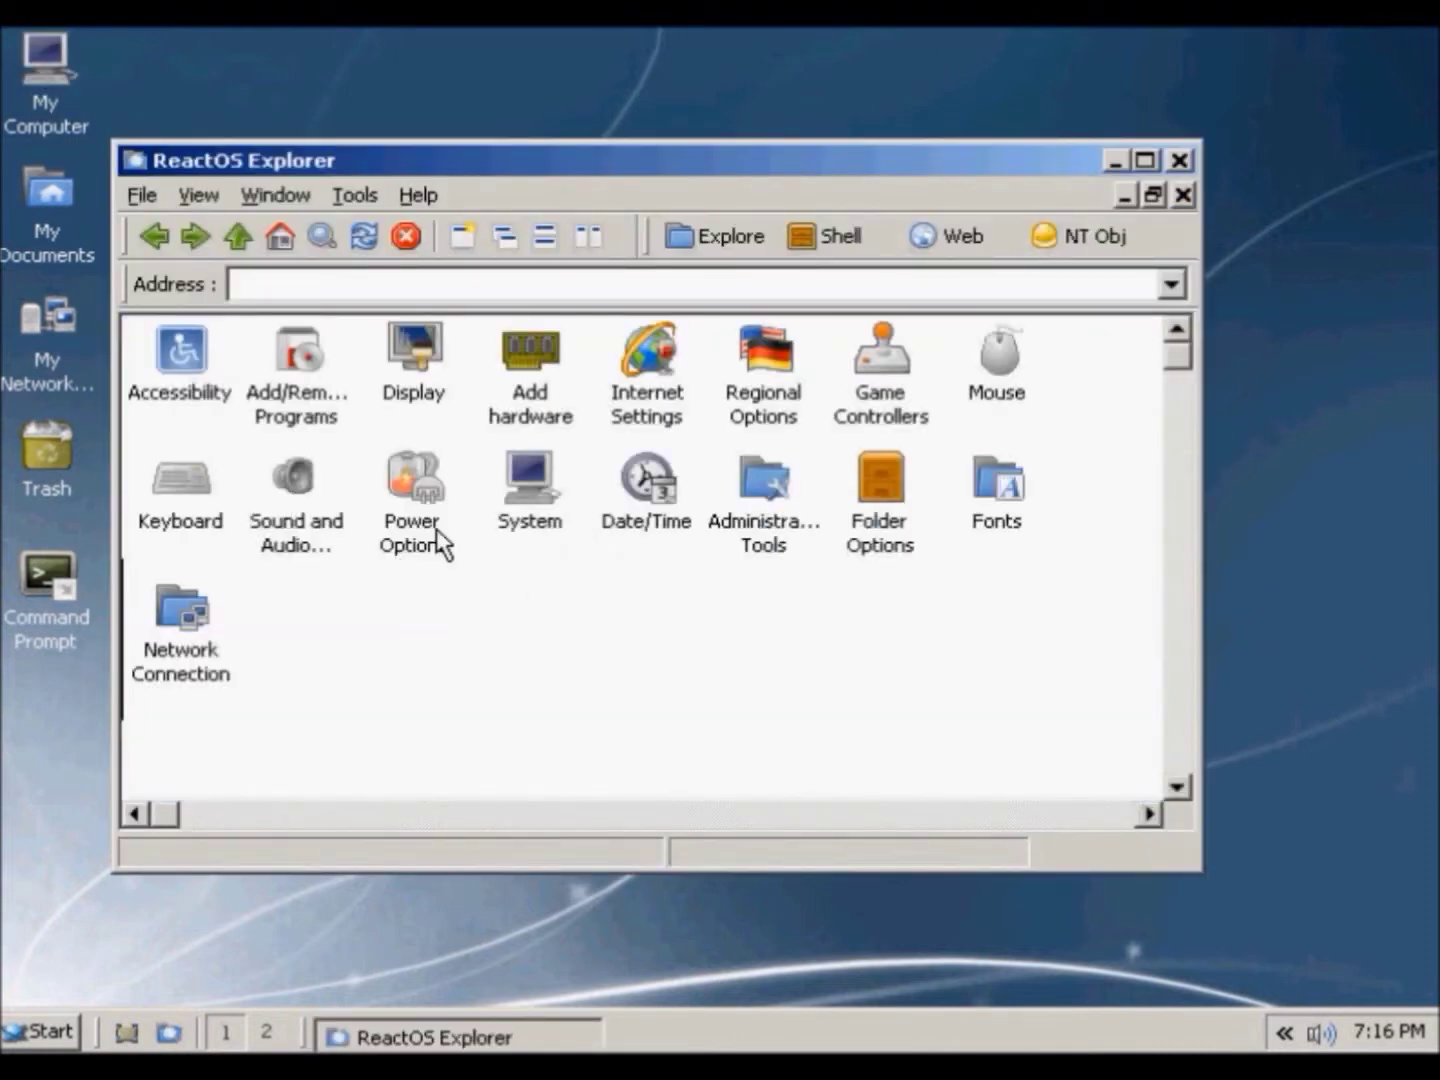
pyautogui.click(398, 535)
pyautogui.click(158, 530)
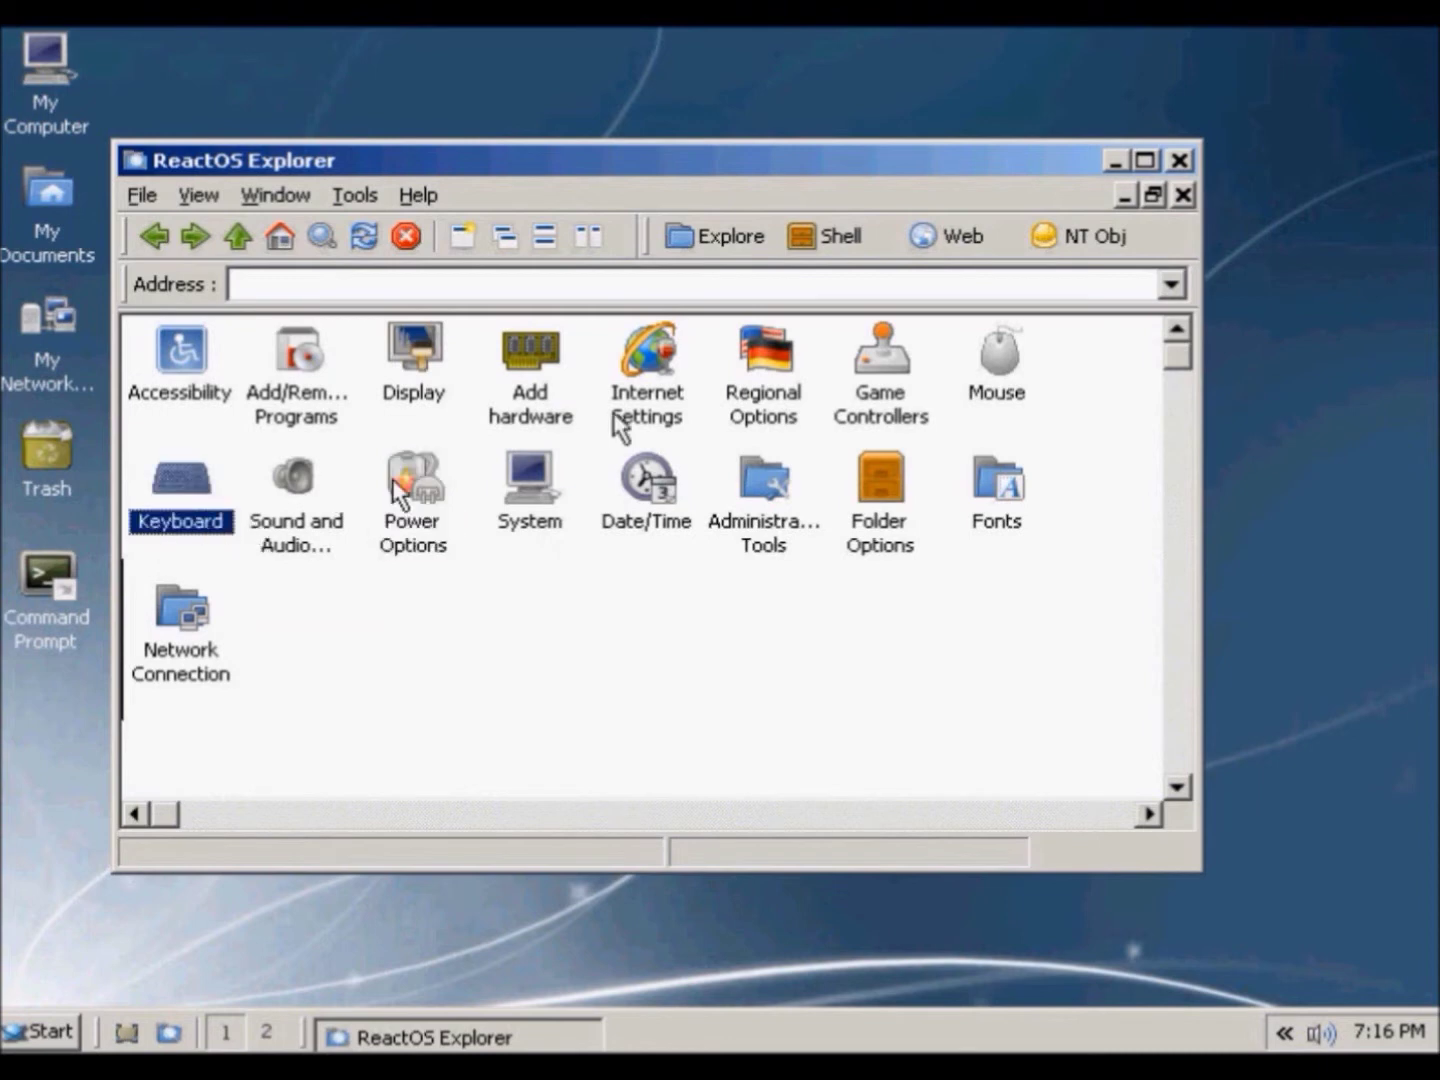
pyautogui.click(1002, 396)
pyautogui.click(748, 535)
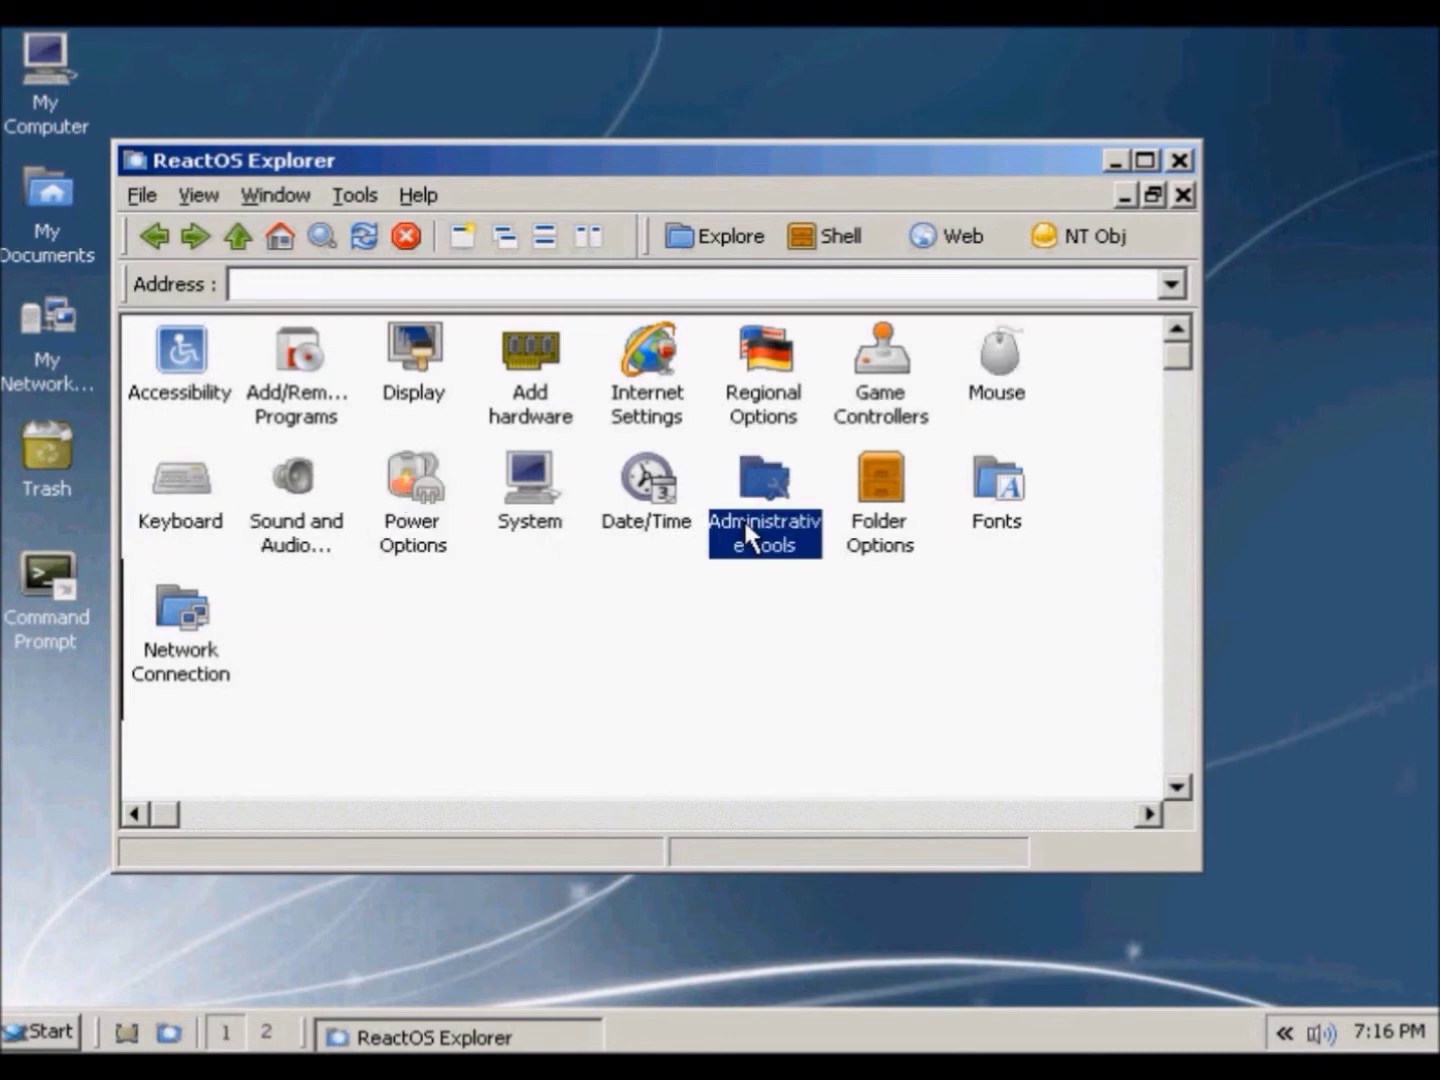
pyautogui.click(643, 522)
pyautogui.click(507, 522)
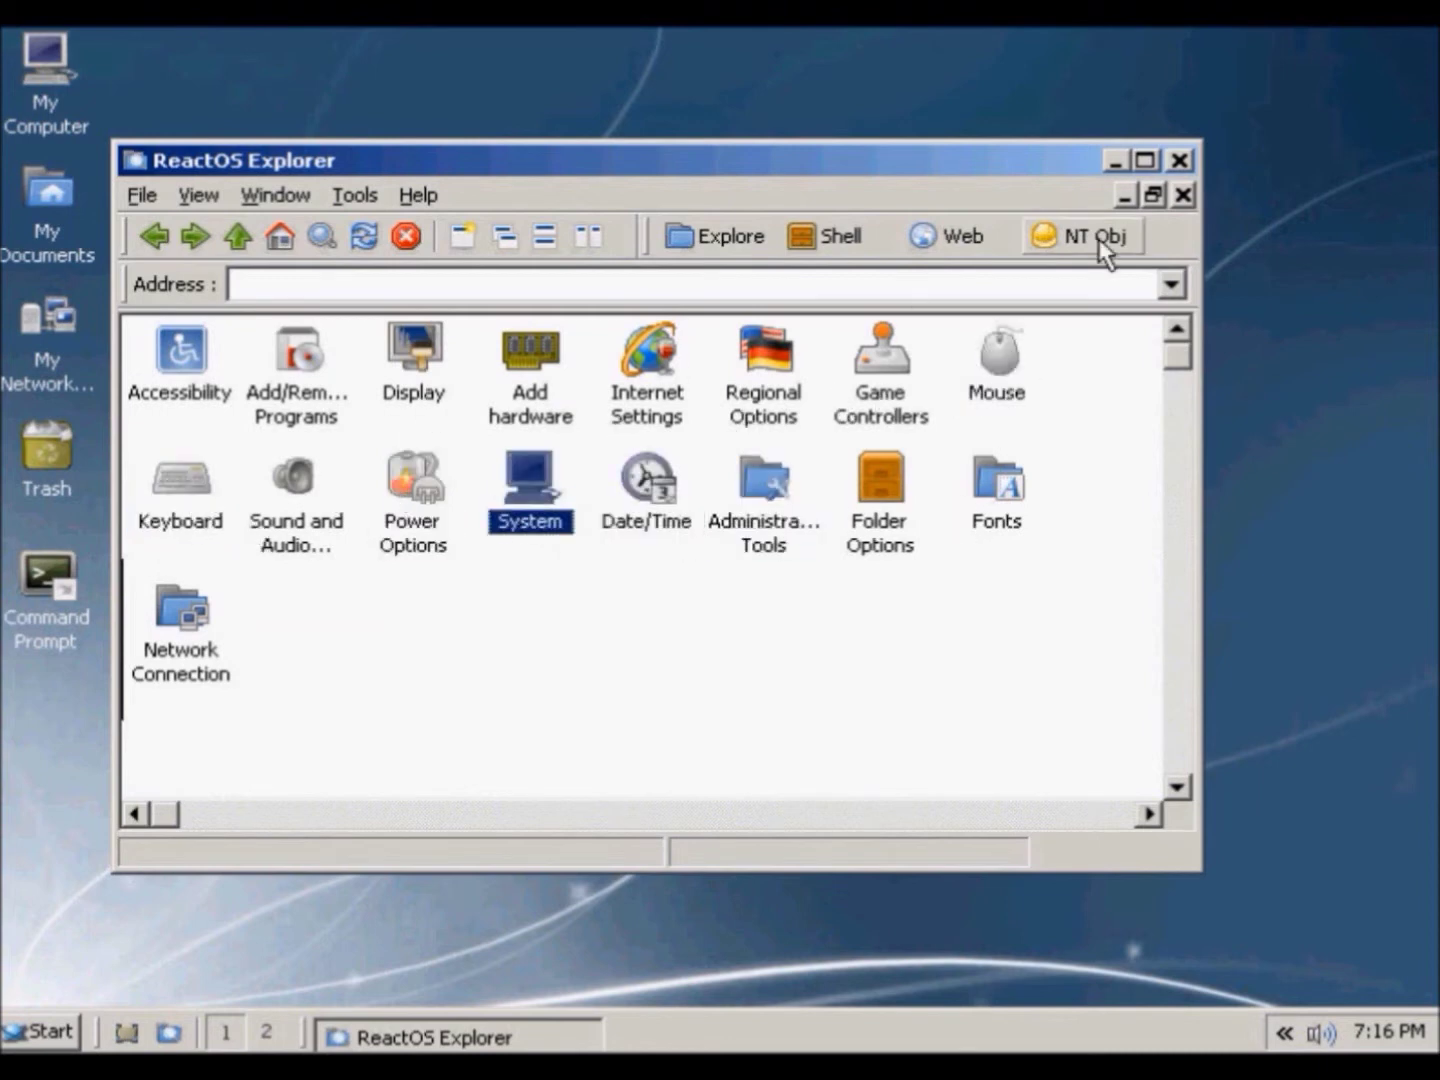
pyautogui.click(1180, 162)
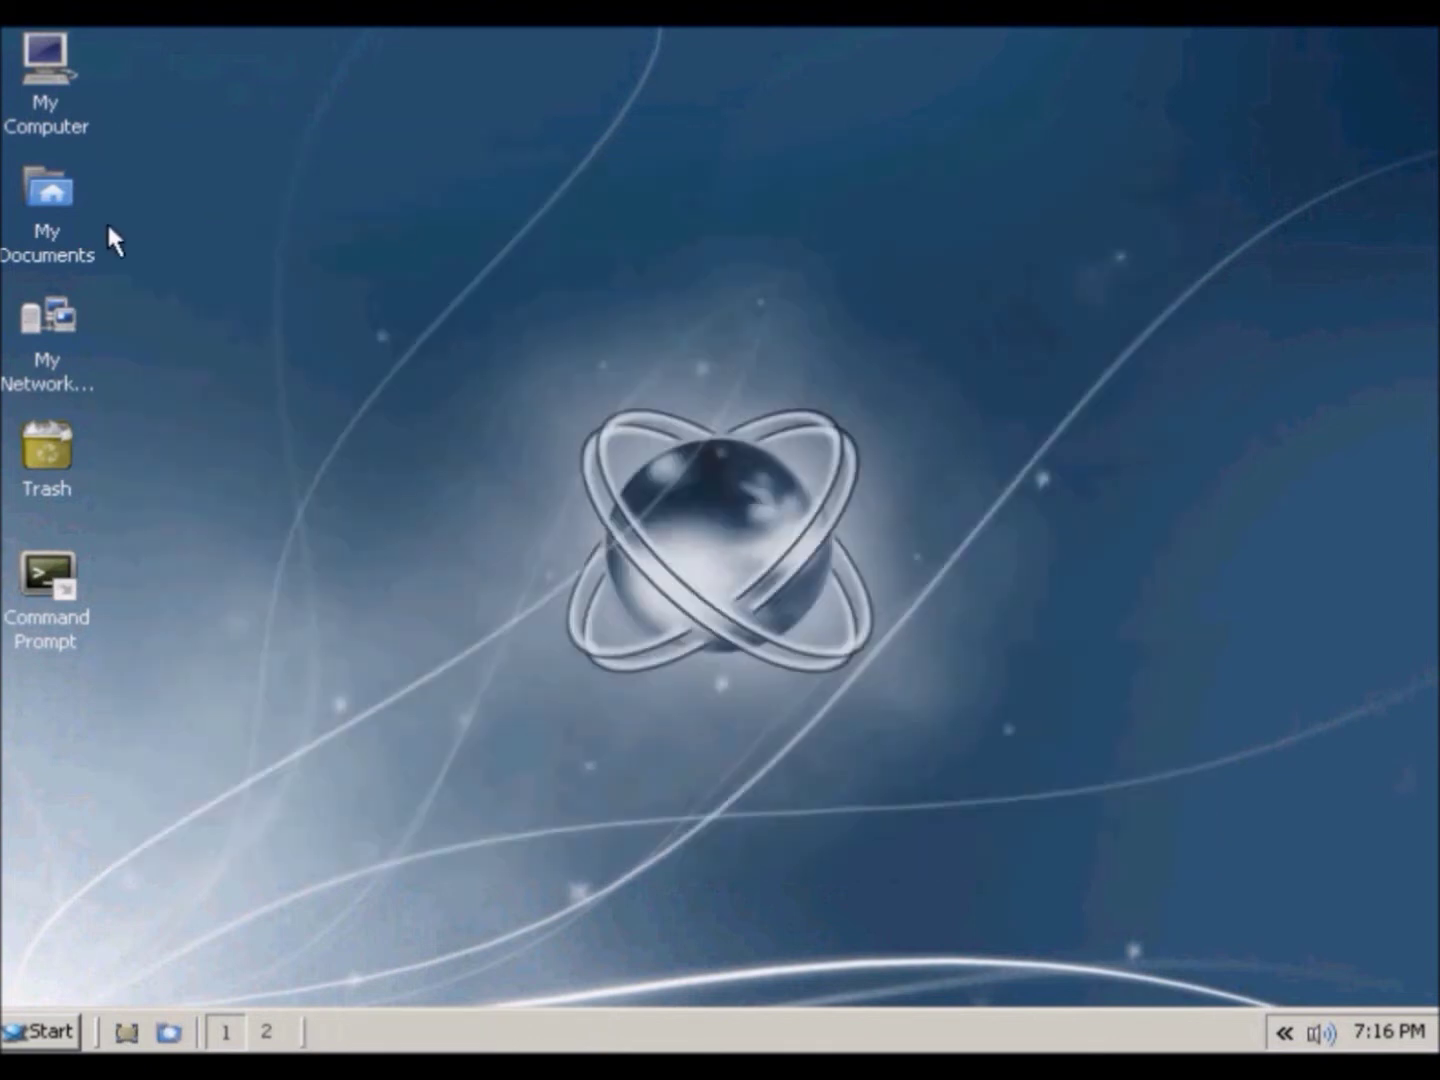
# Browse My Documents, open My Pictures, then close the window.
pyautogui.doubleClick(42, 224)
pyautogui.click(322, 405)
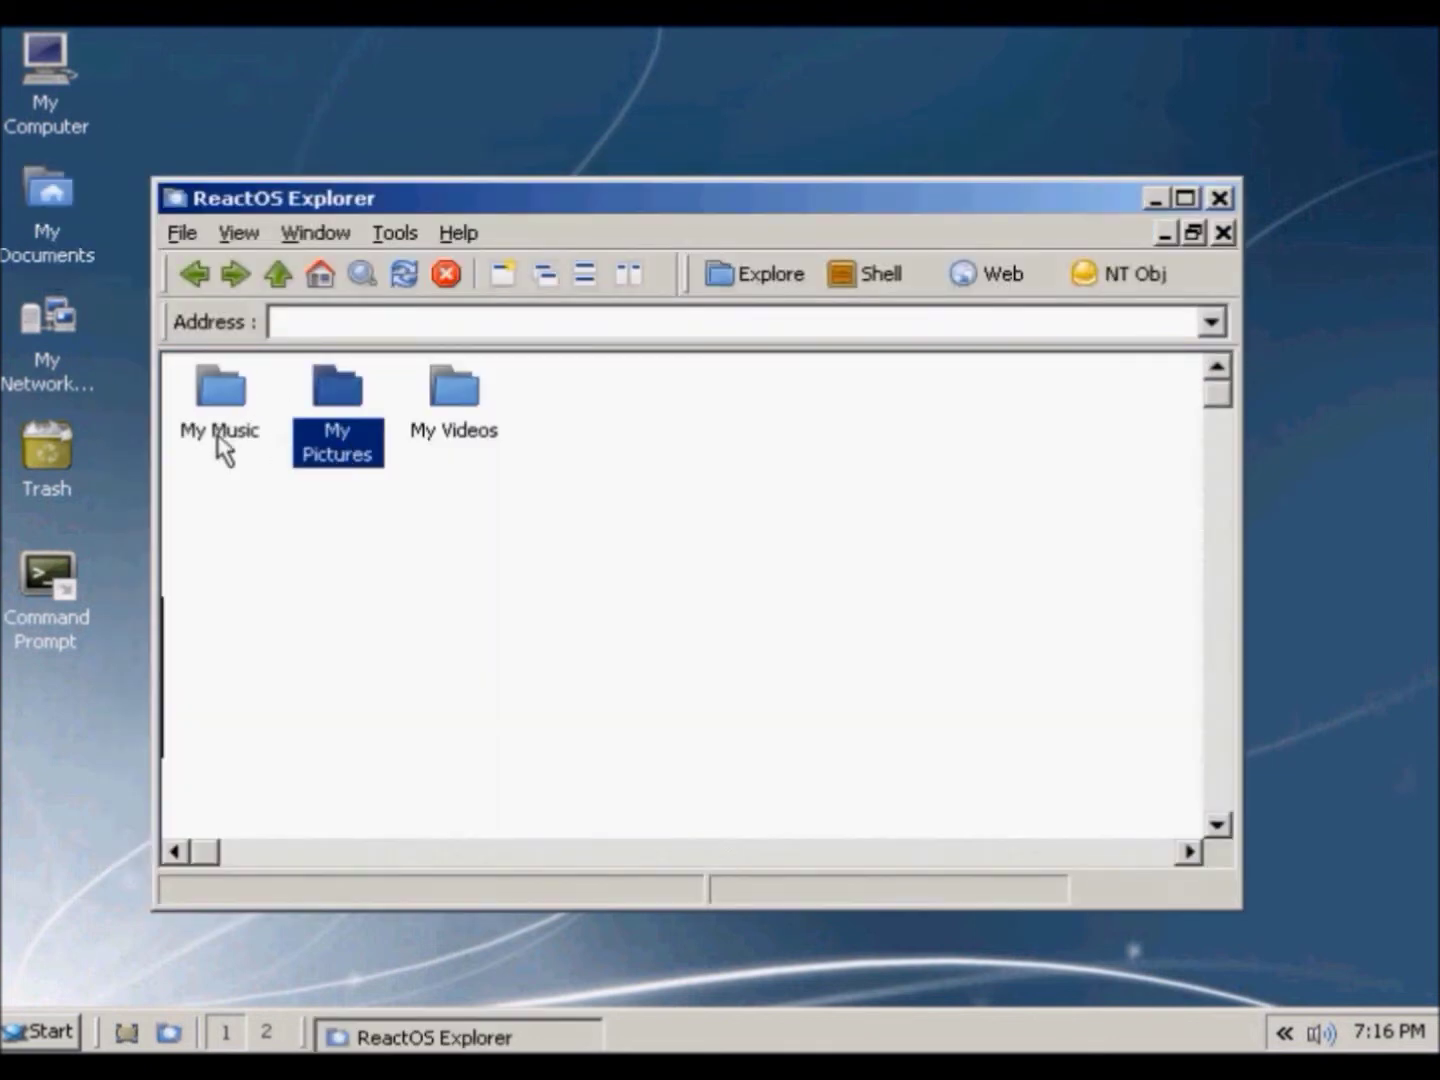
pyautogui.click(240, 440)
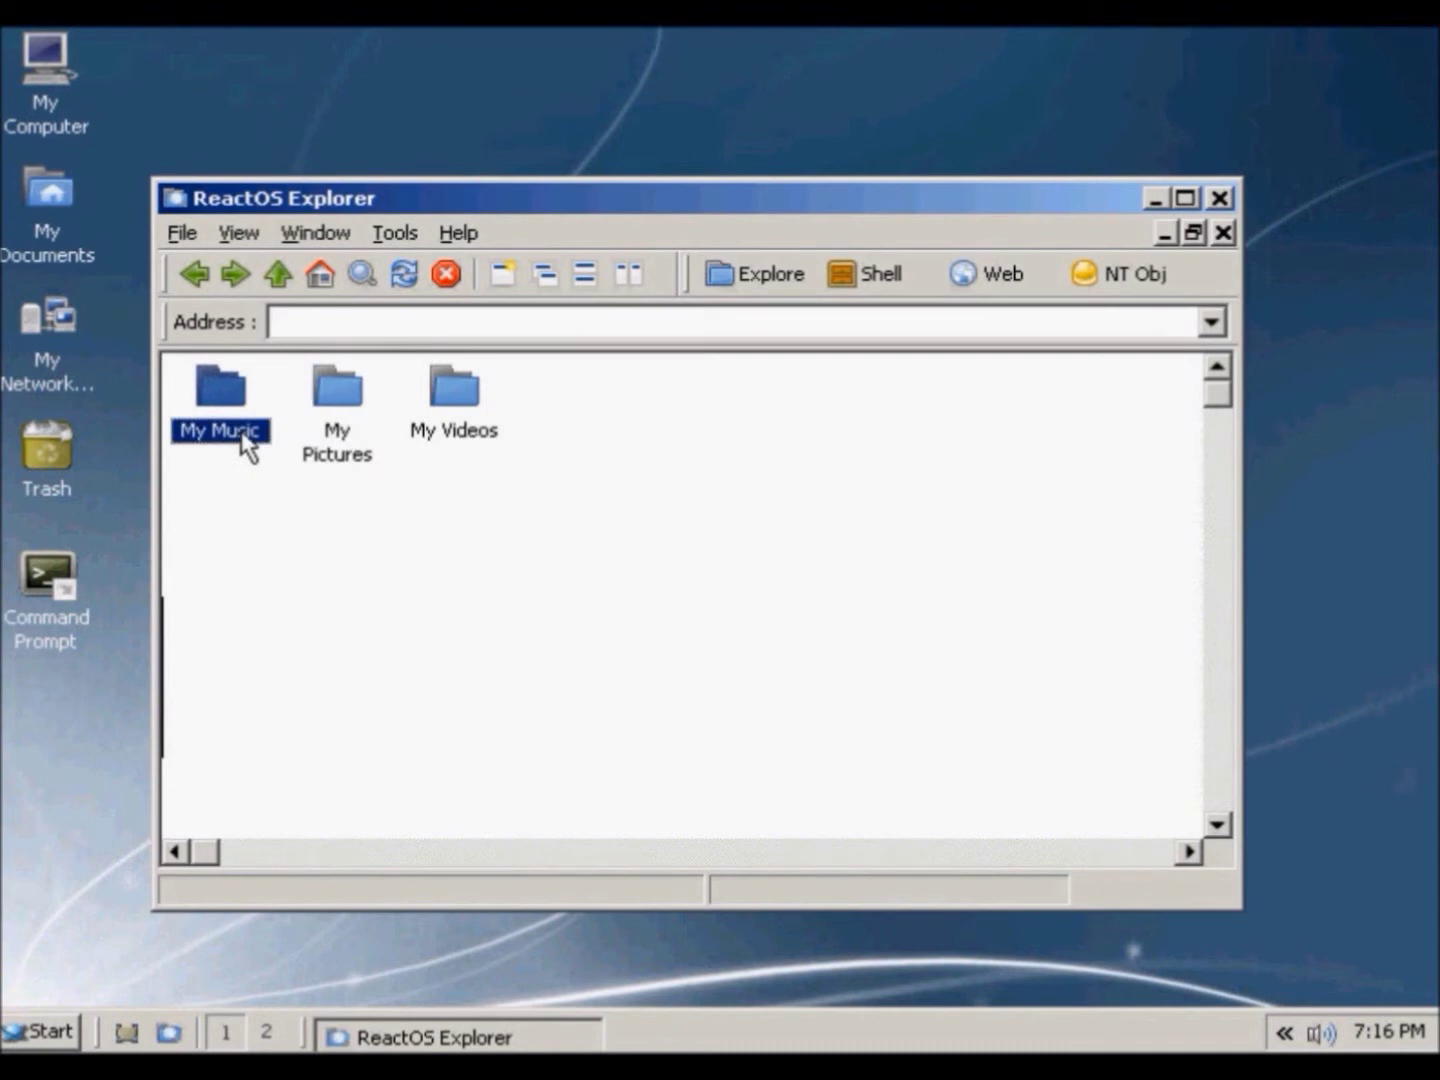
pyautogui.click(345, 460)
pyautogui.click(475, 440)
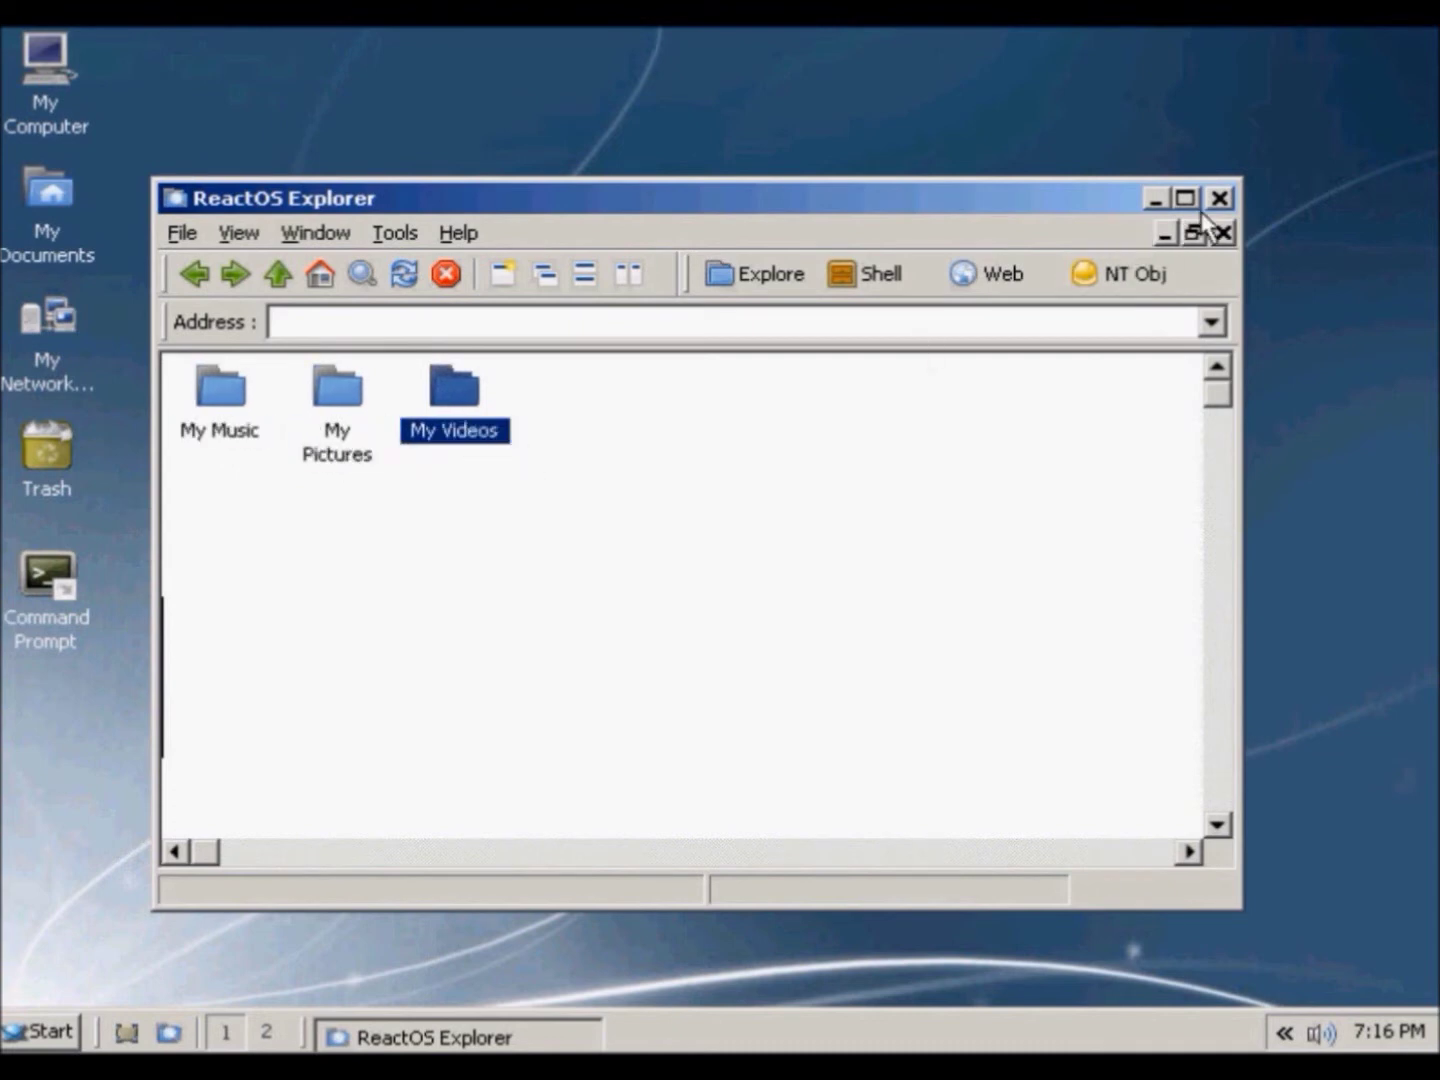
pyautogui.doubleClick(311, 455)
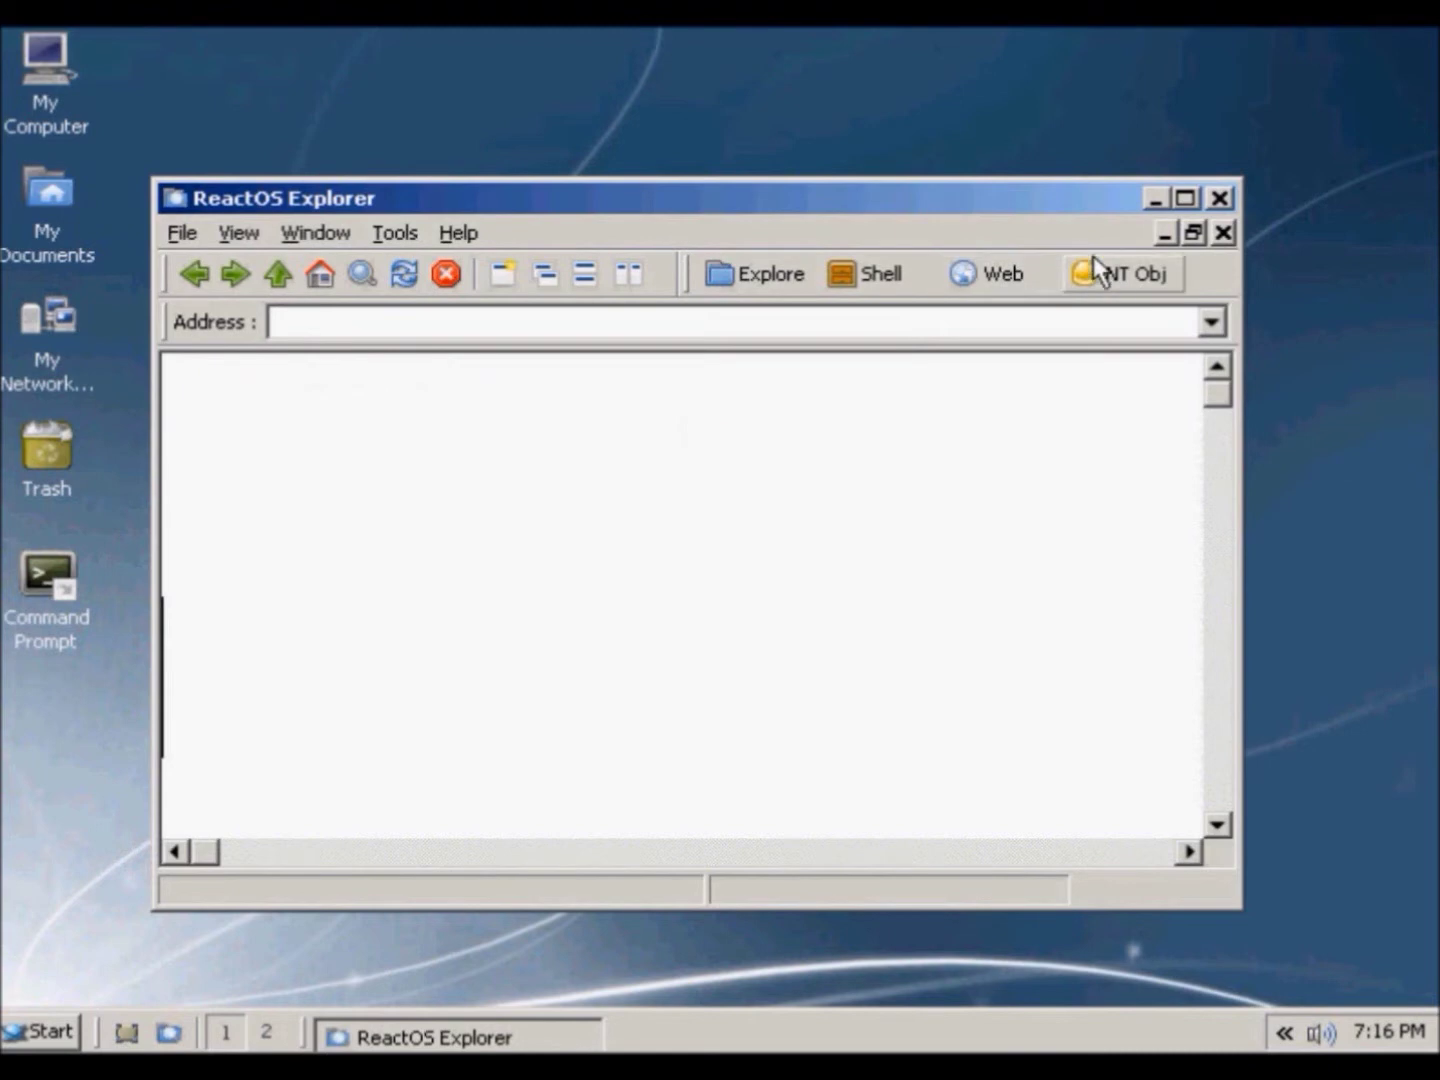
pyautogui.click(1219, 198)
# Open and close My Network Places and the Trash from the desktop.
pyautogui.doubleClick(65, 366)
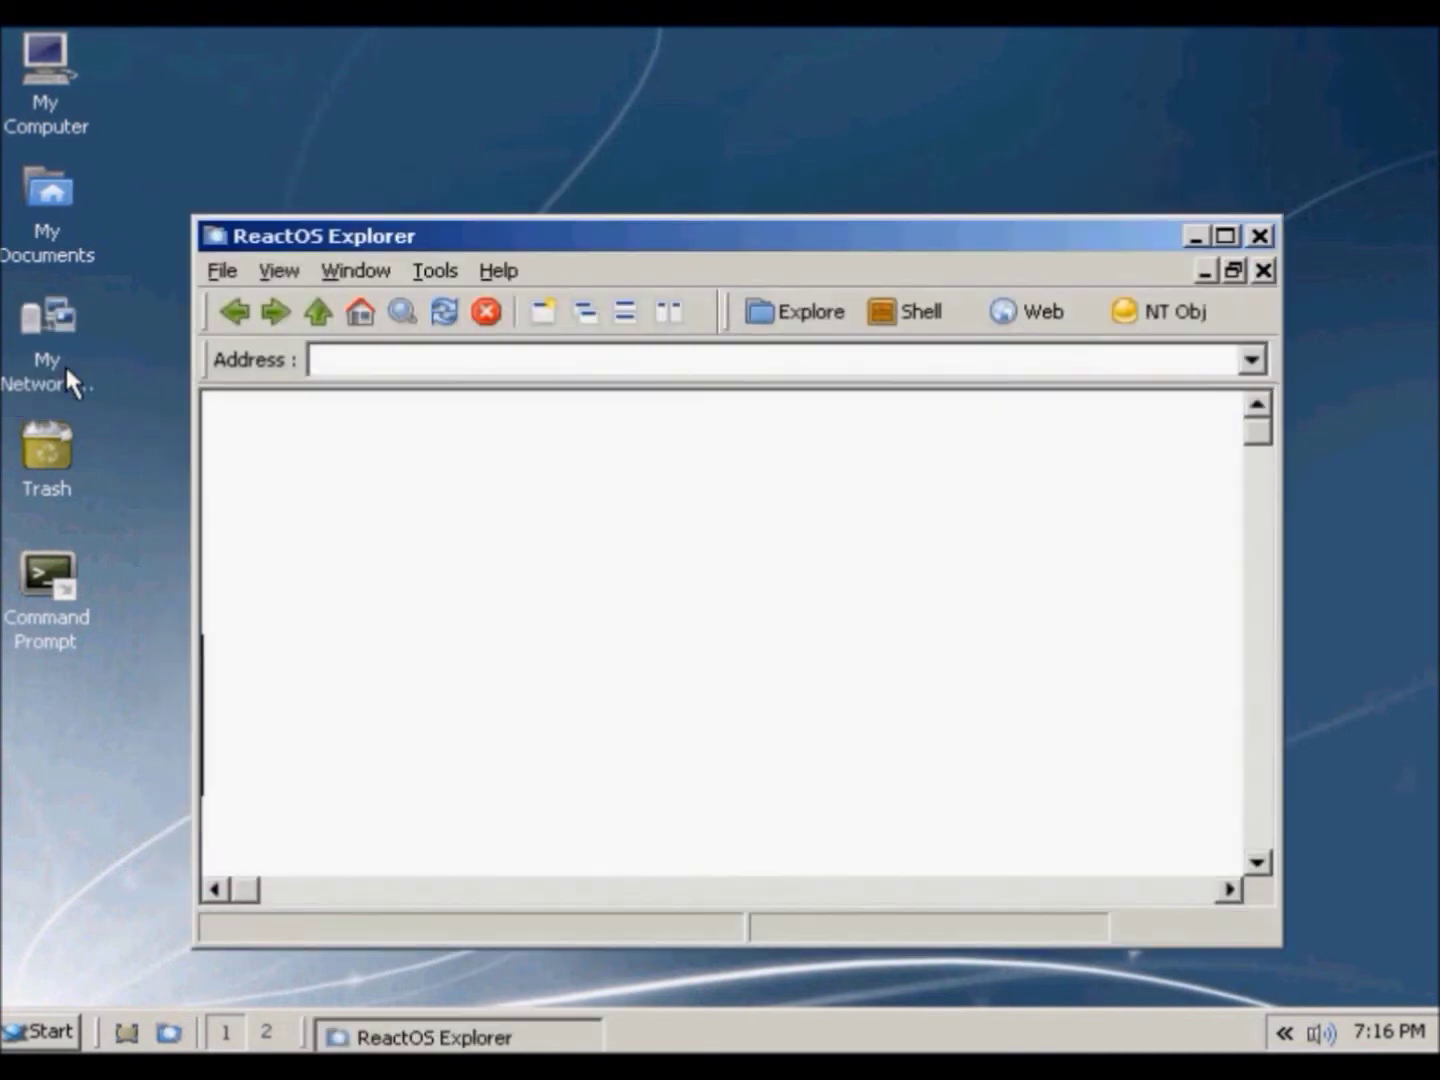
pyautogui.moveTo(525, 456); pyautogui.dragTo(690, 666)
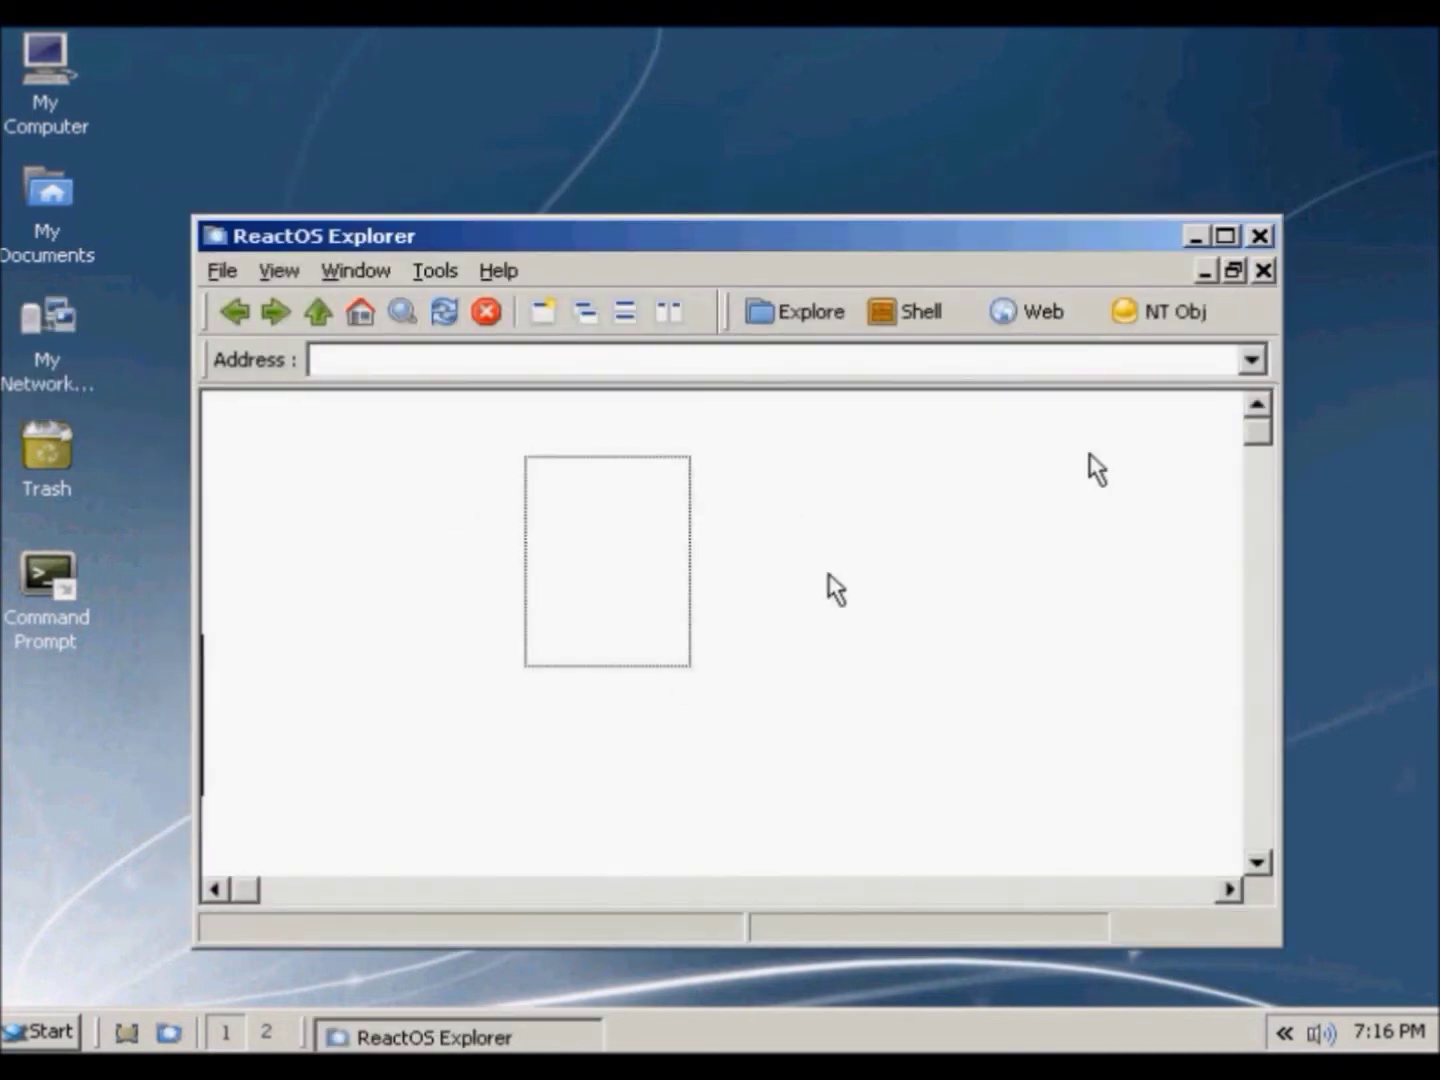
pyautogui.click(1259, 238)
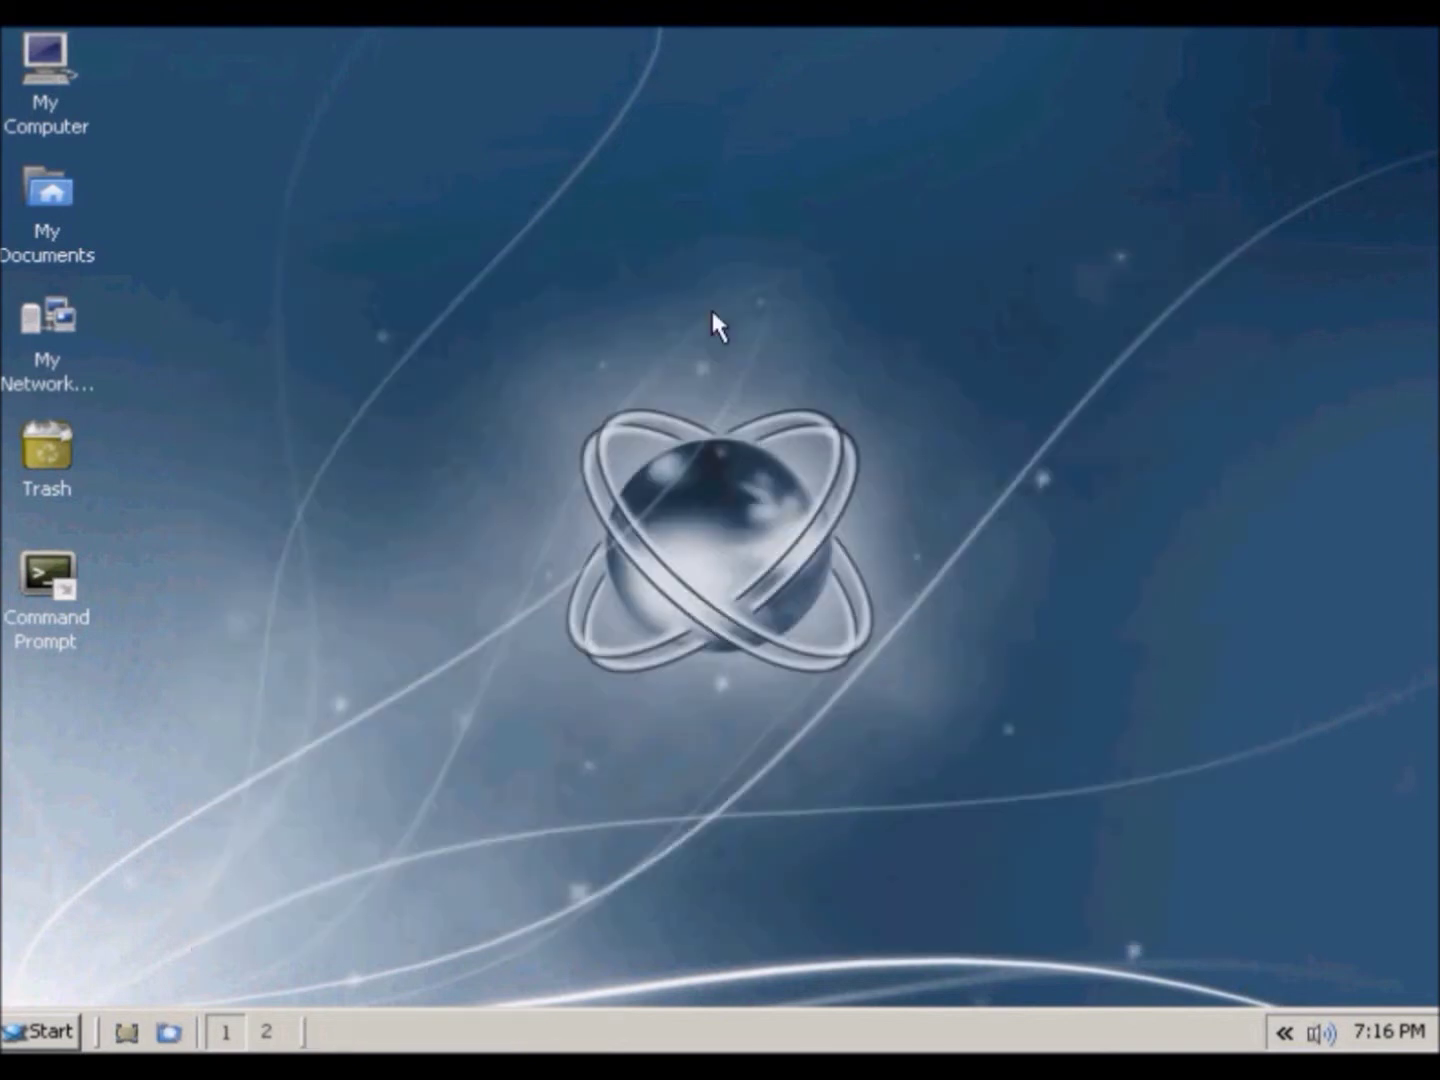
pyautogui.doubleClick(50, 458)
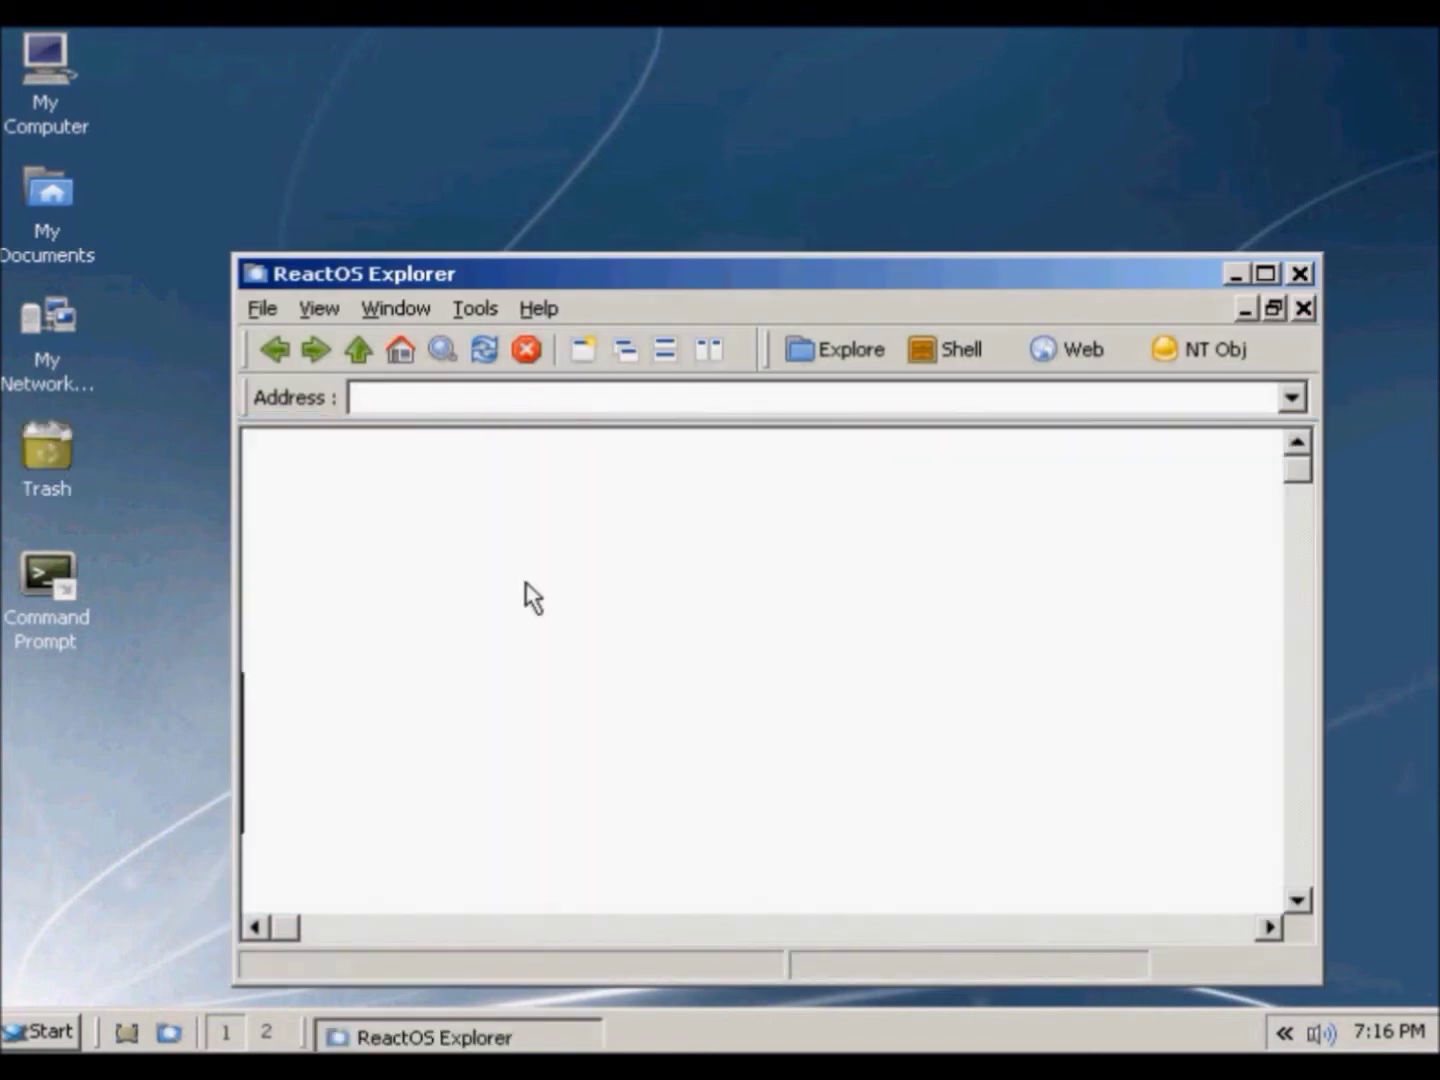
pyautogui.click(1300, 273)
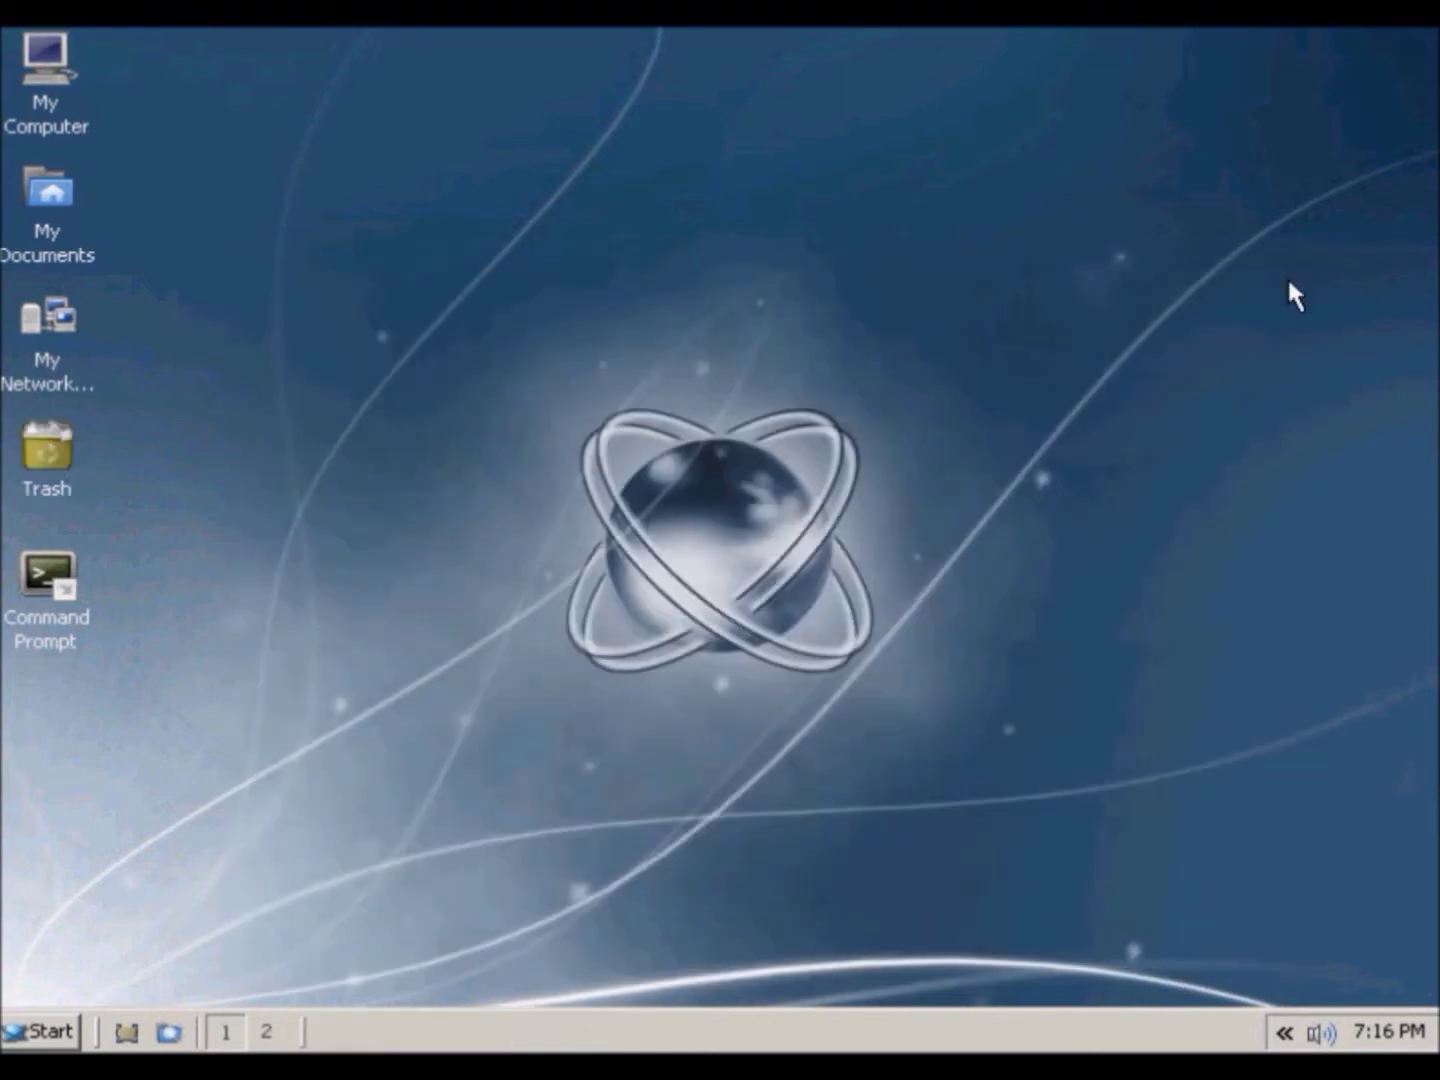
# Open and close a Command Prompt, then bring up the Start menu.
pyautogui.doubleClick(14, 603)
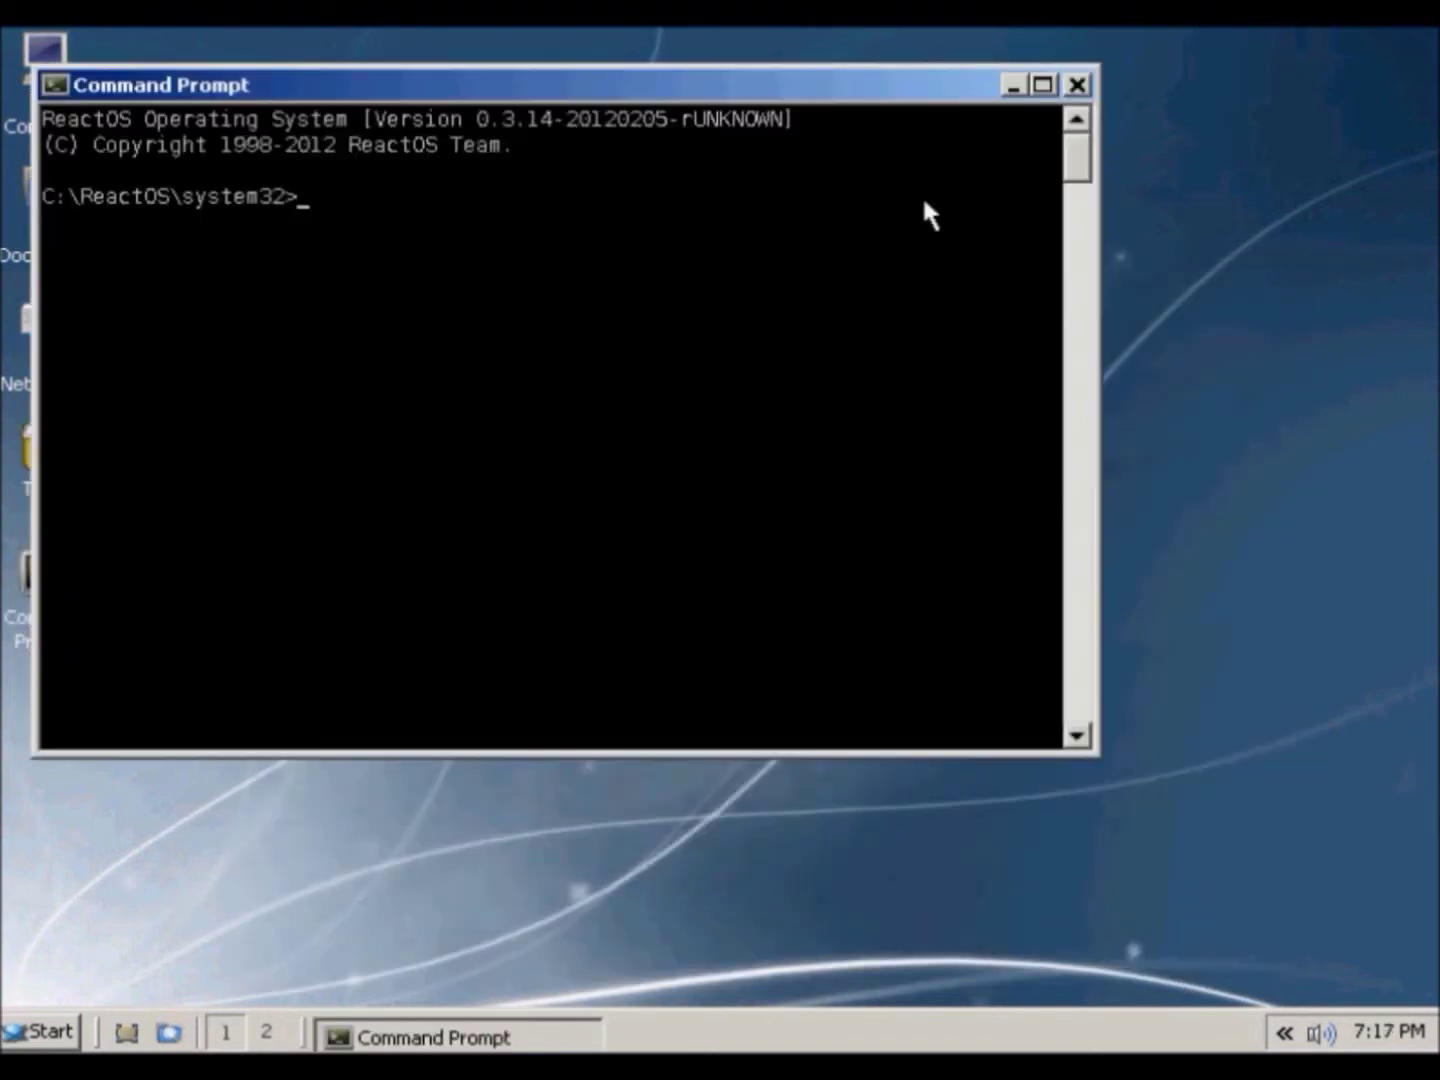
pyautogui.click(1077, 85)
pyautogui.click(50, 1031)
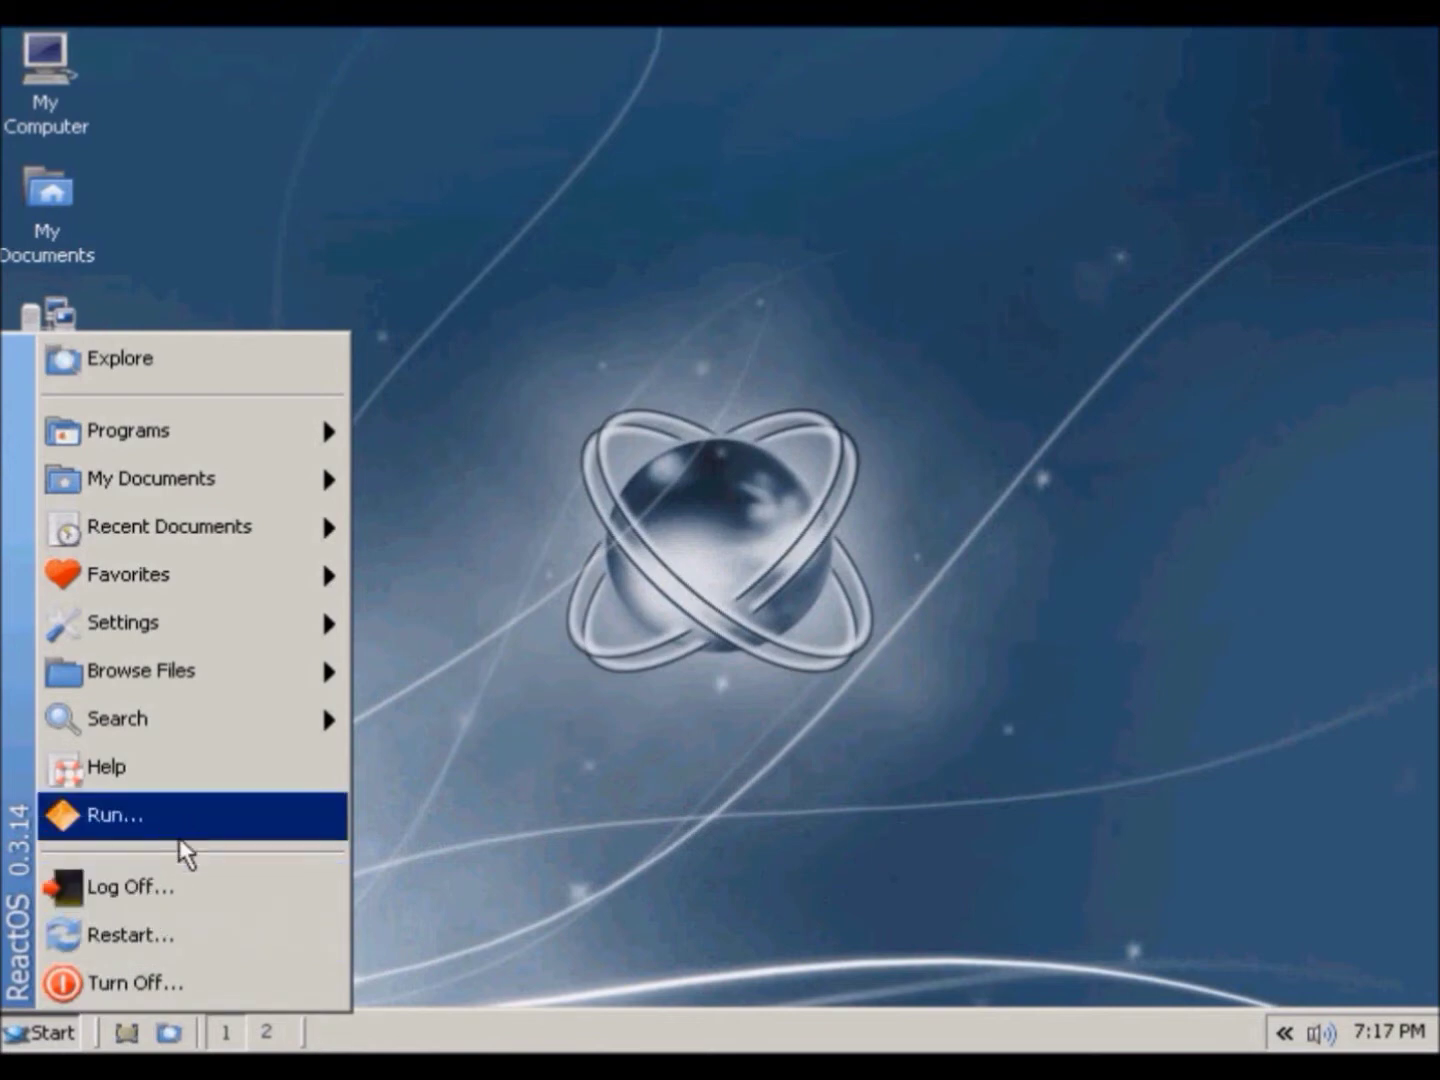
# Browse the Start menu's Settings, Favorites and Recent Documents submenus.
pyautogui.moveTo(220, 738)
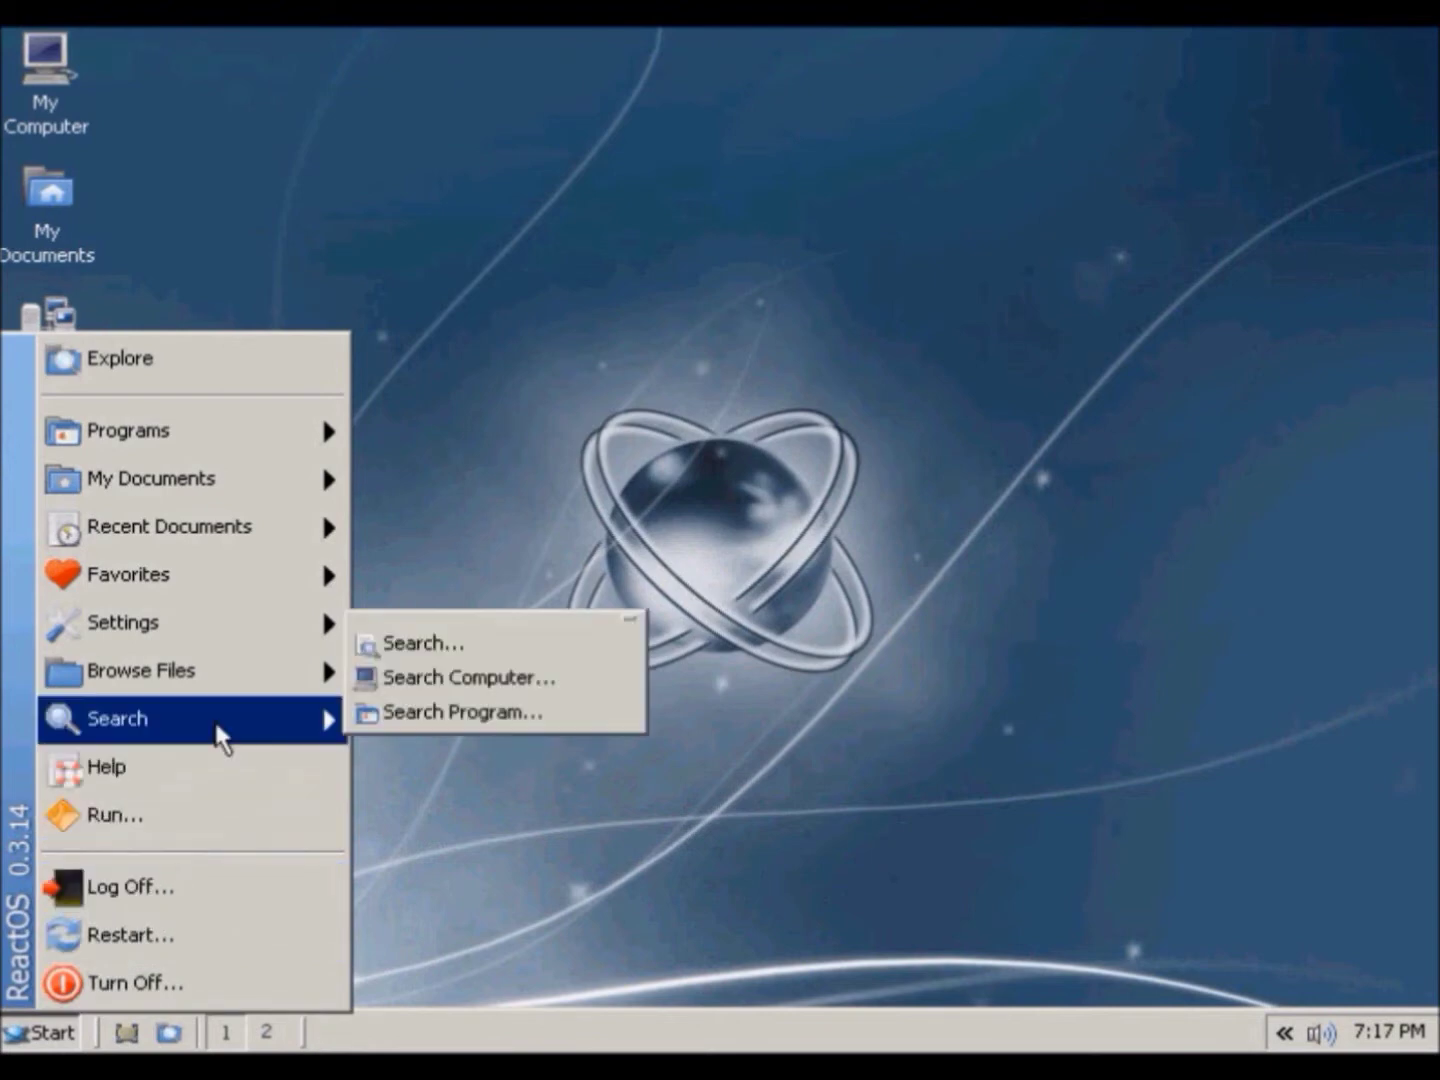
pyautogui.moveTo(233, 670)
pyautogui.moveTo(440, 664)
pyautogui.moveTo(720, 628)
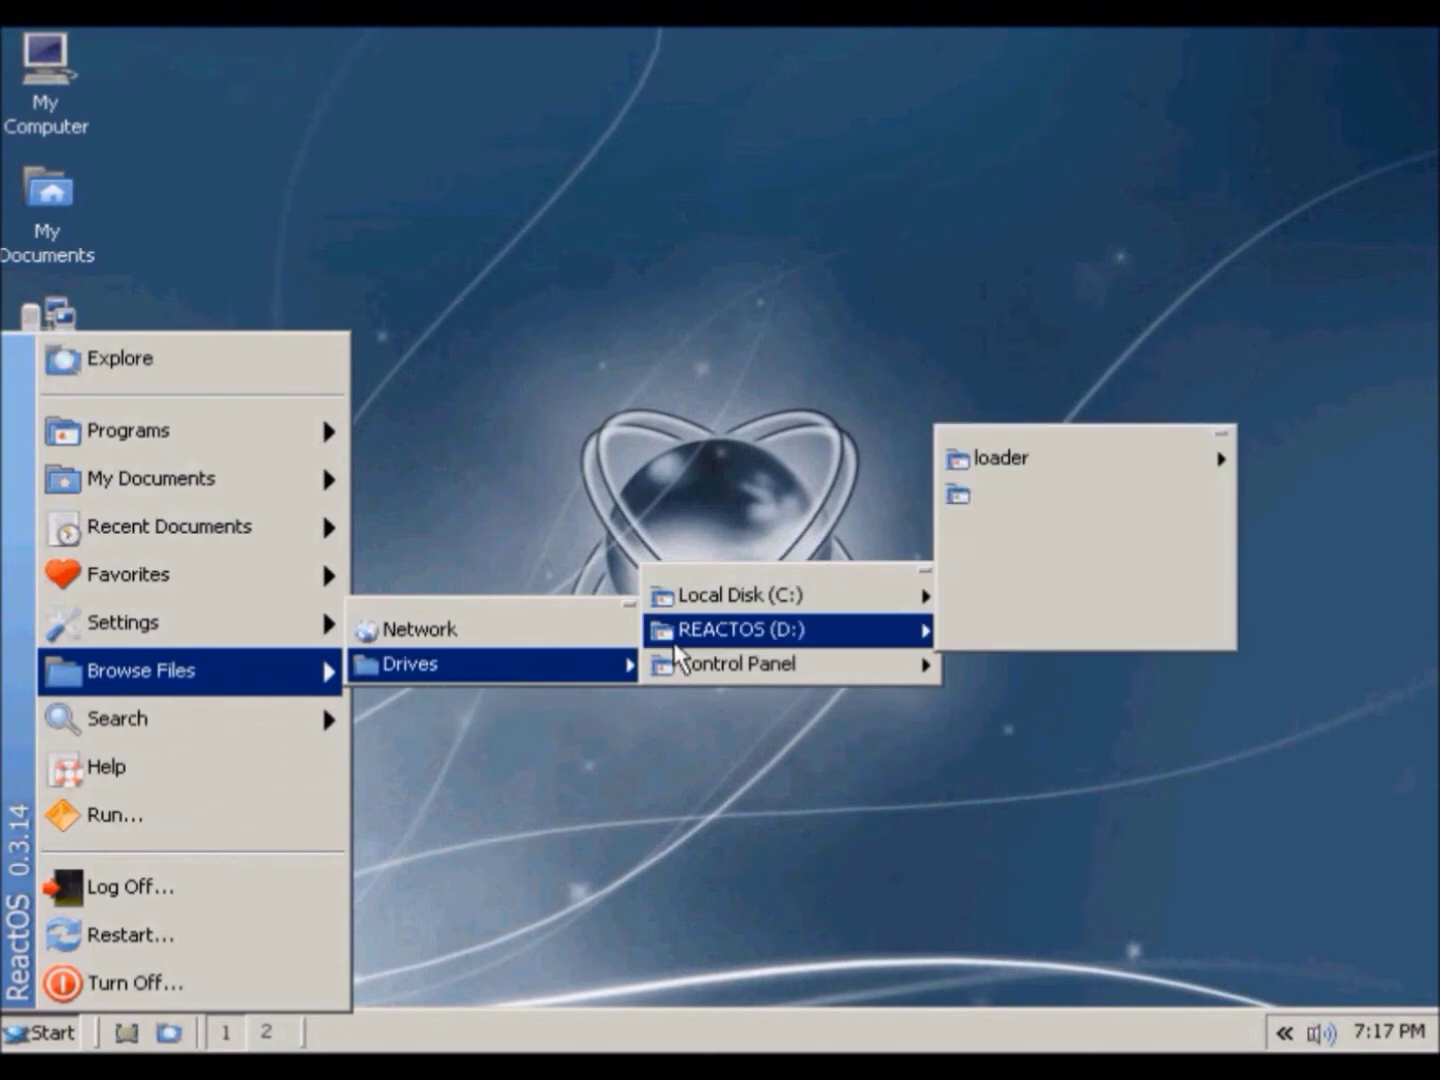
pyautogui.moveTo(810, 604)
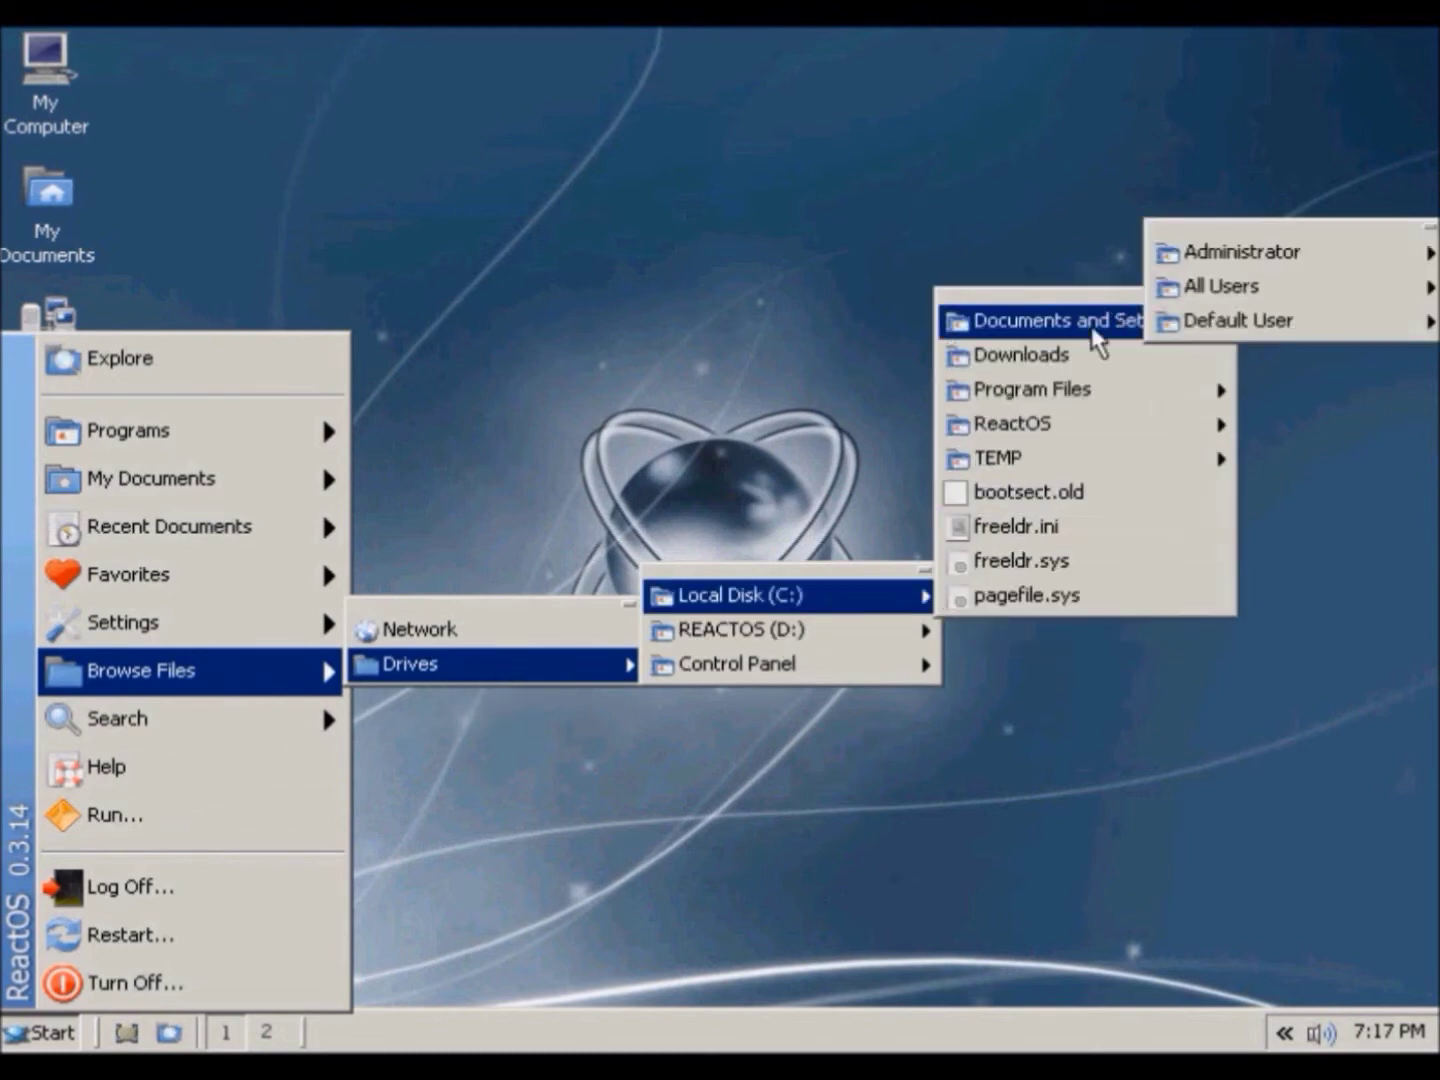
pyautogui.moveTo(1040, 389)
pyautogui.moveTo(119, 633)
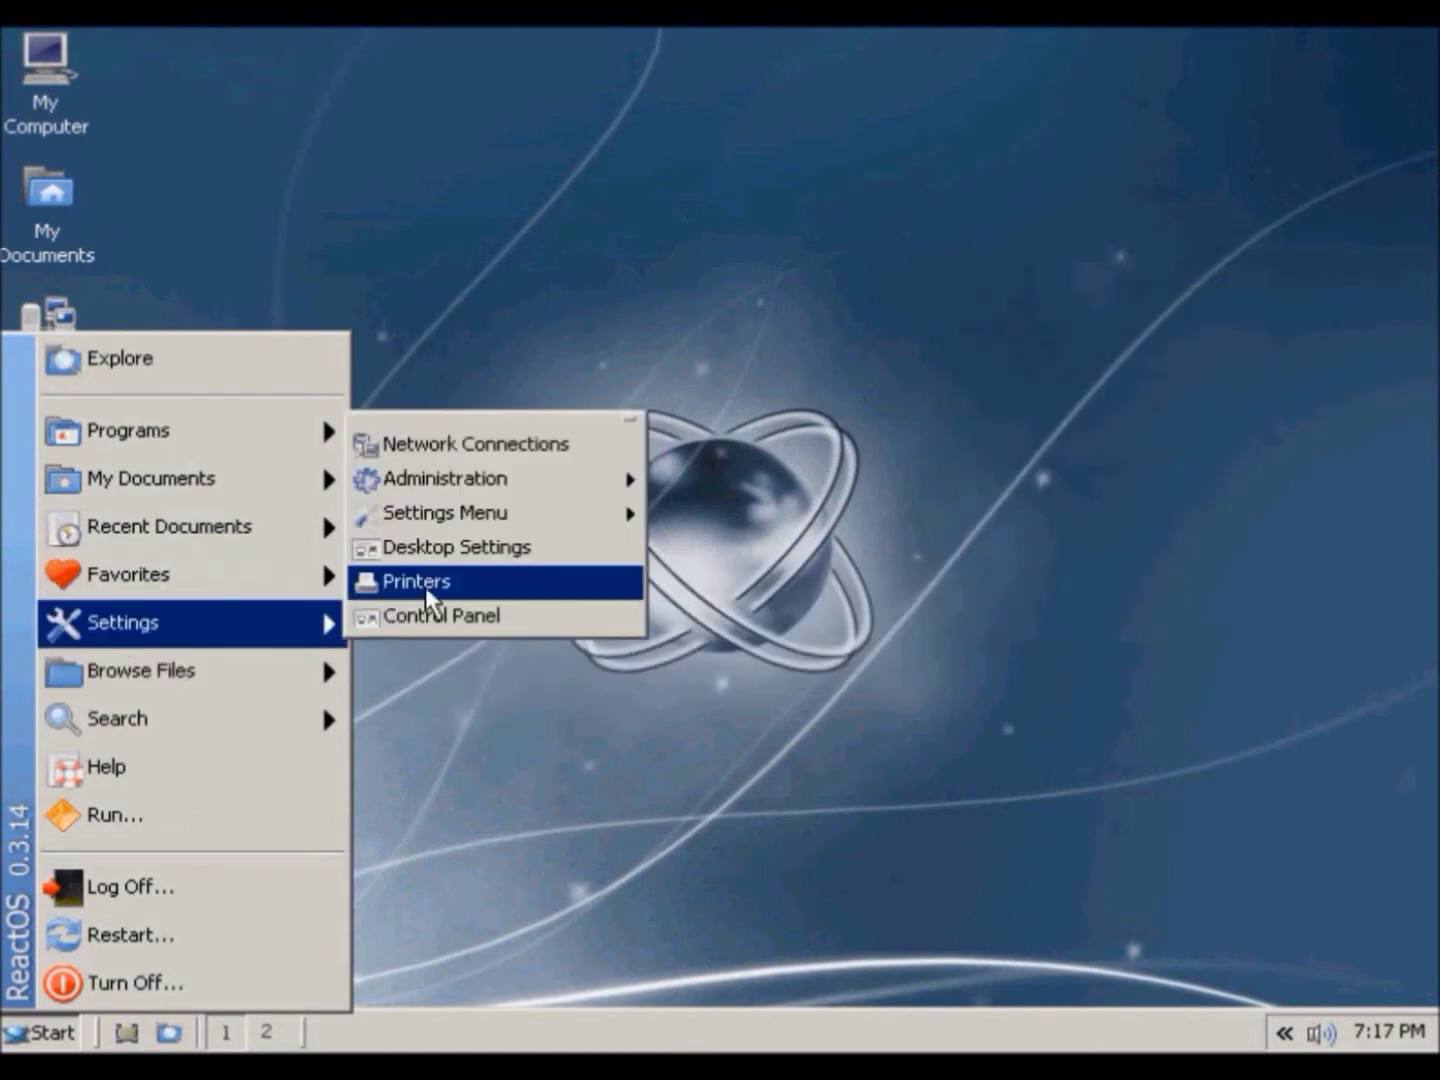
pyautogui.moveTo(530, 490)
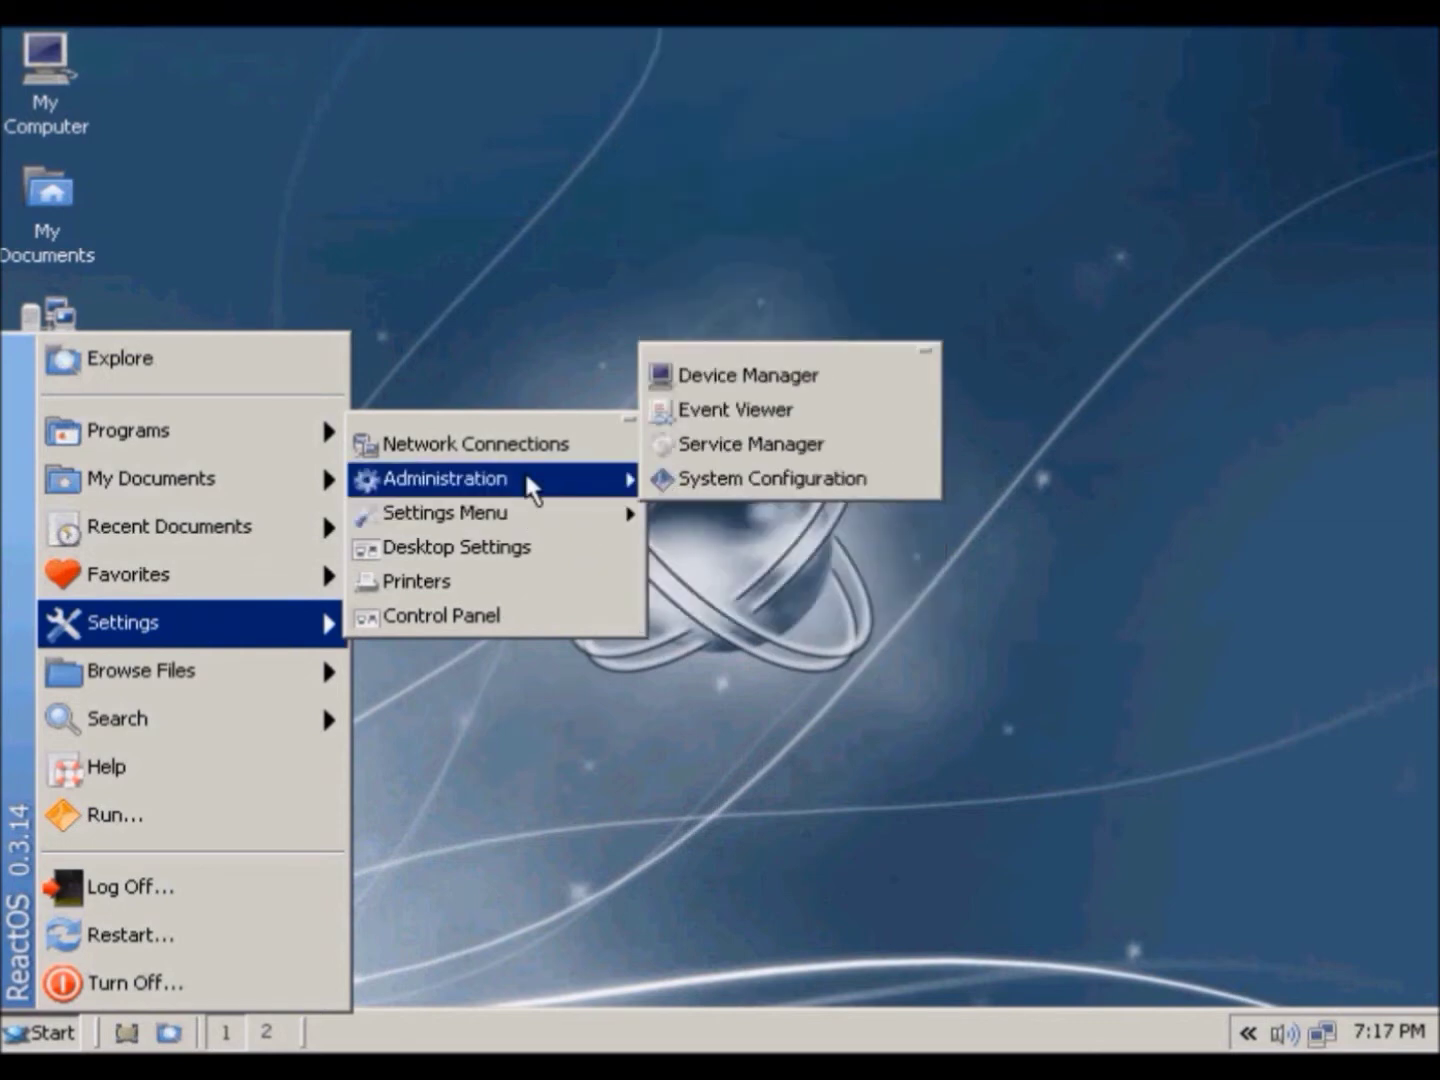
pyautogui.moveTo(230, 588)
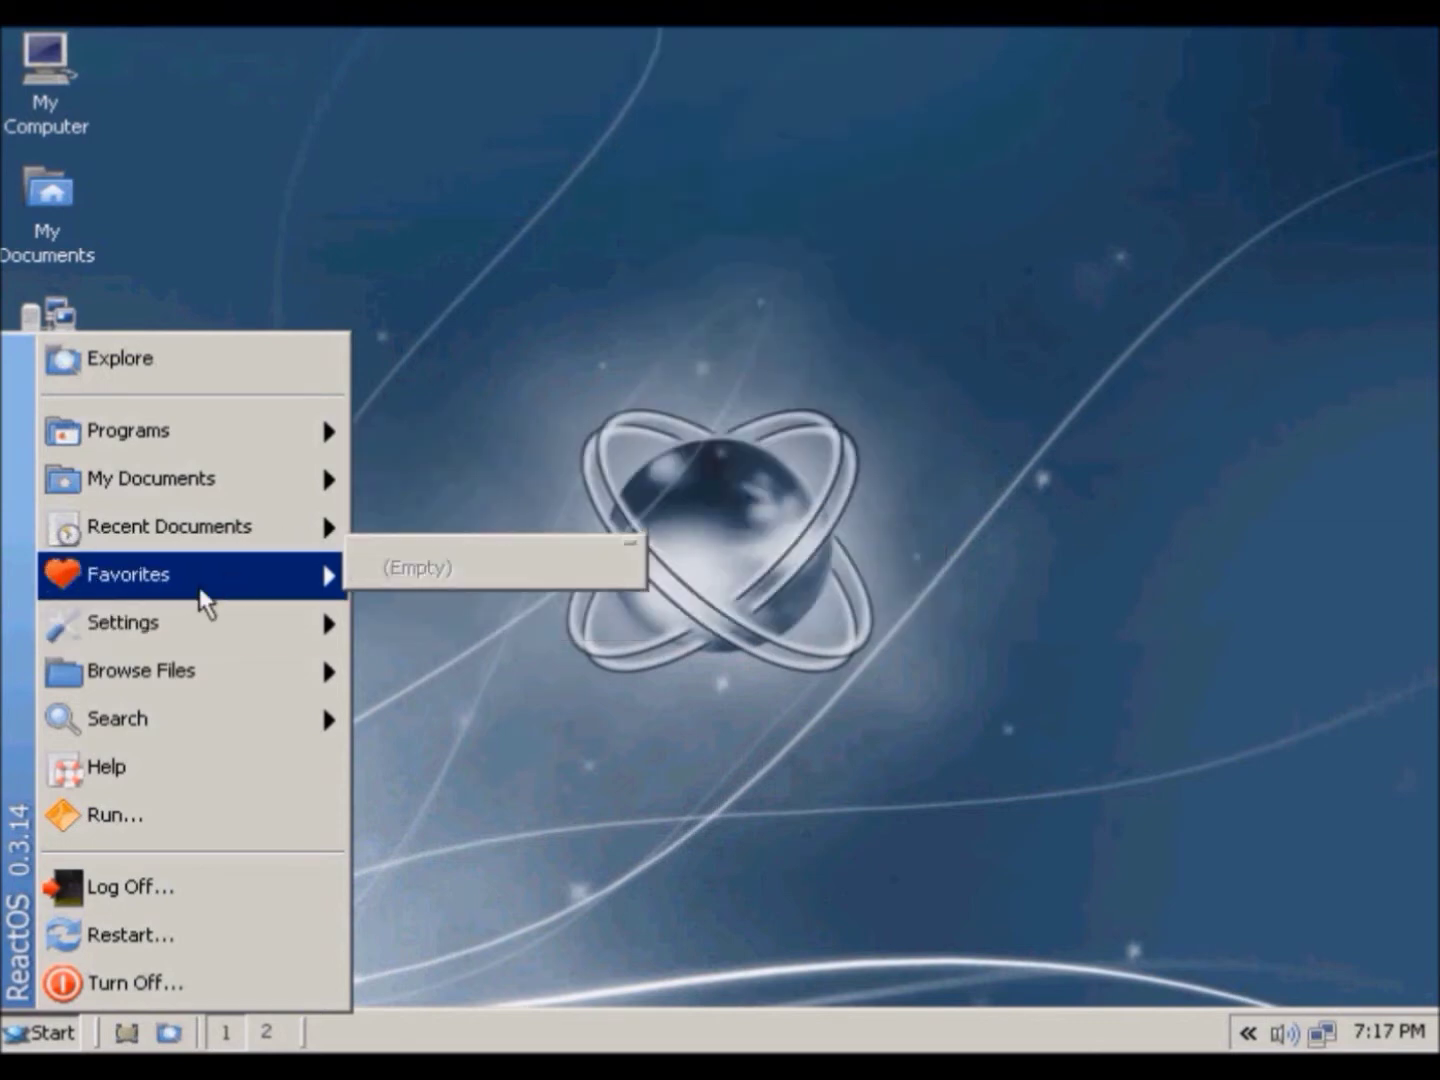
# Go through My Documents and Programs to the Games group and launch Solitaire.
pyautogui.moveTo(240, 547)
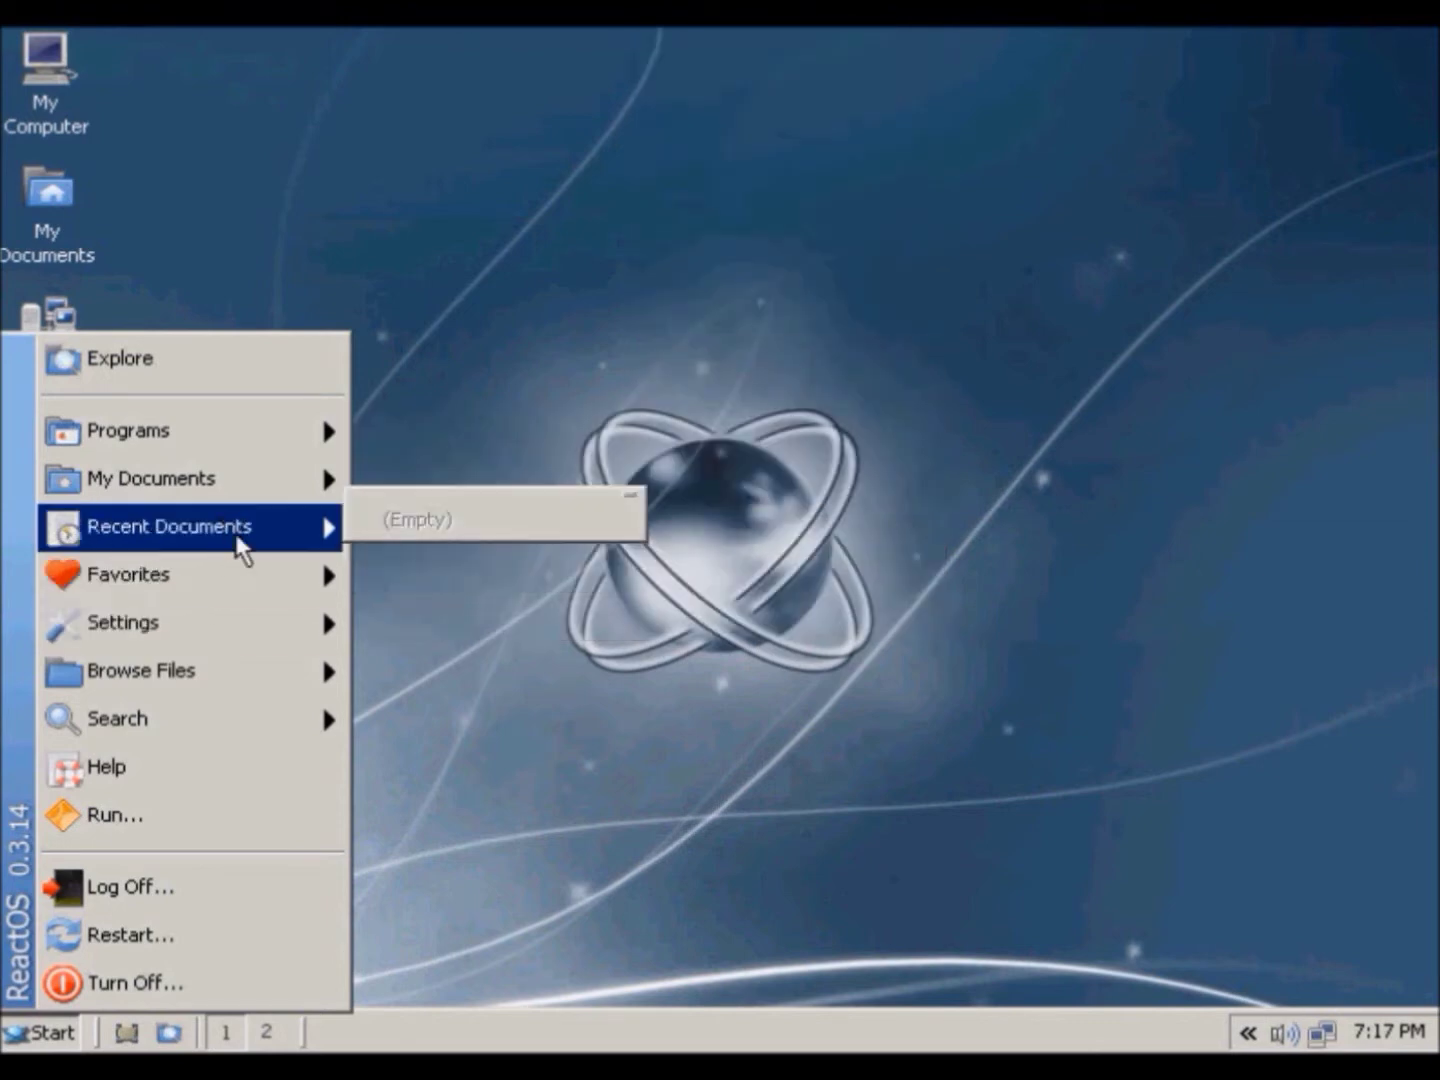
pyautogui.moveTo(248, 504)
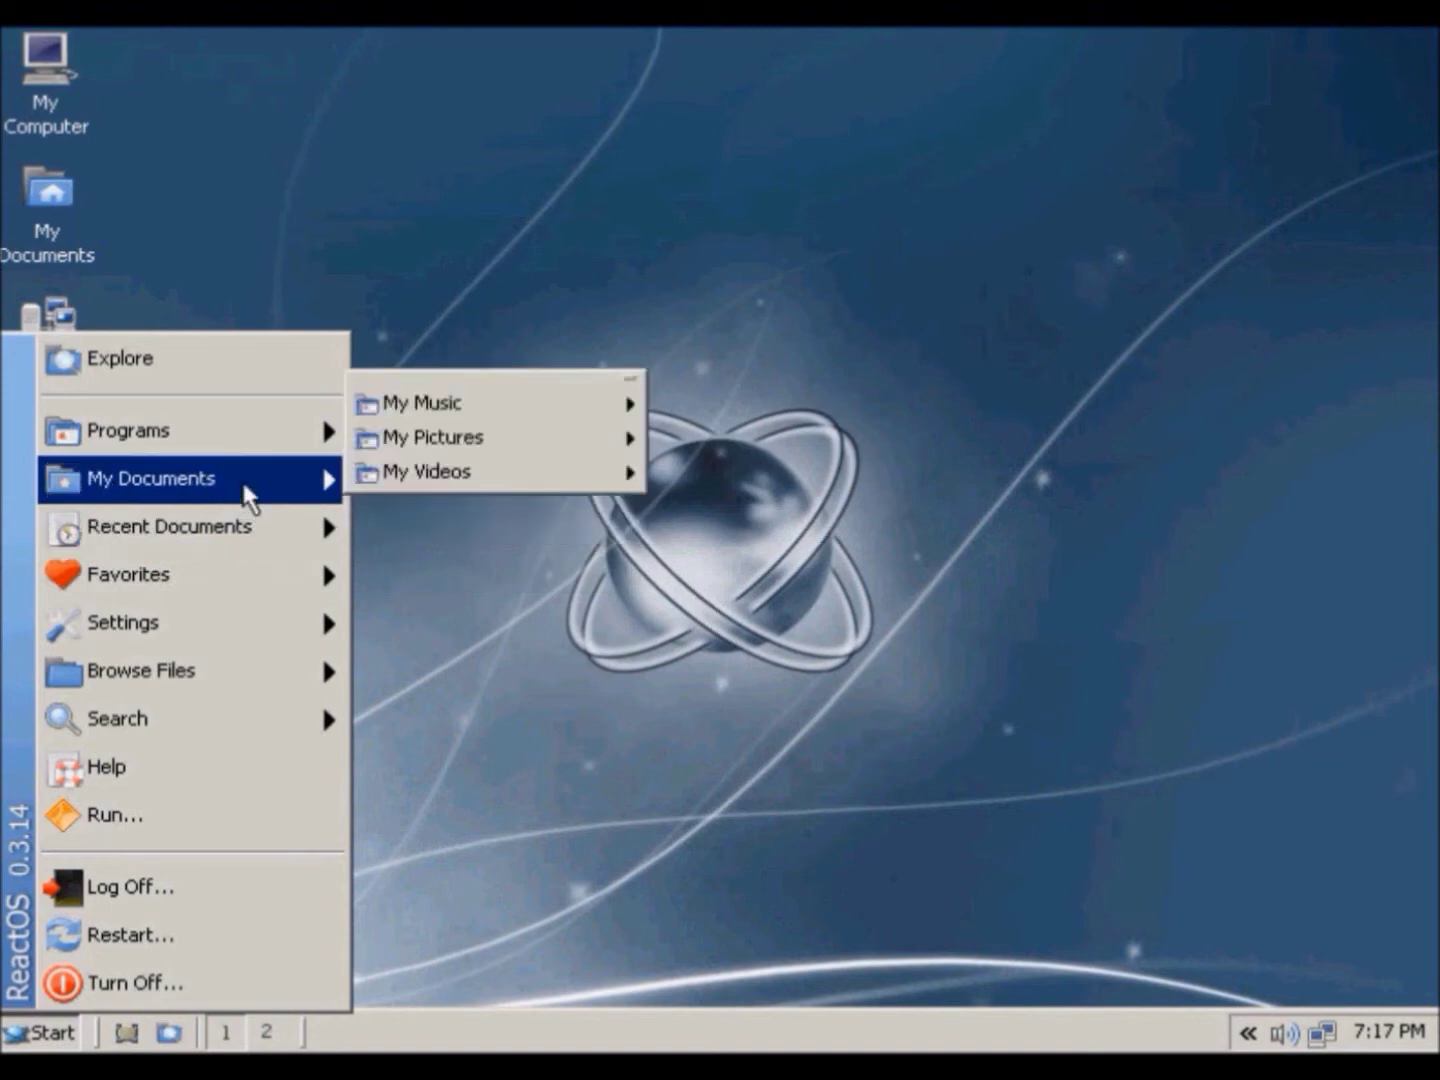
pyautogui.moveTo(528, 418)
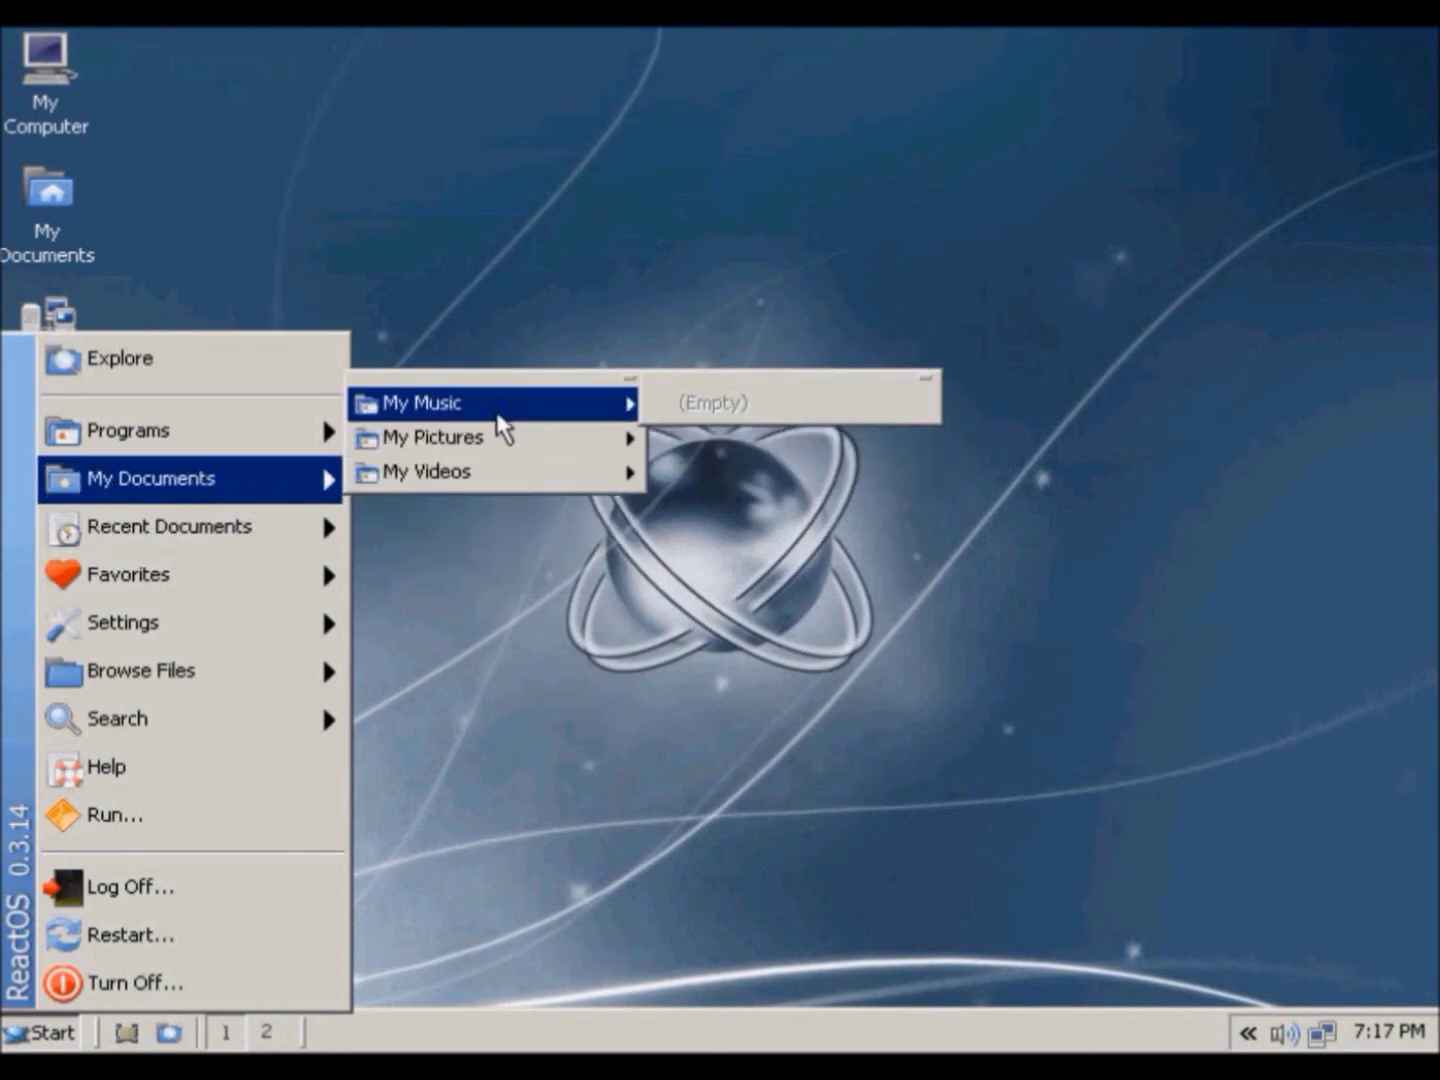
pyautogui.moveTo(294, 425)
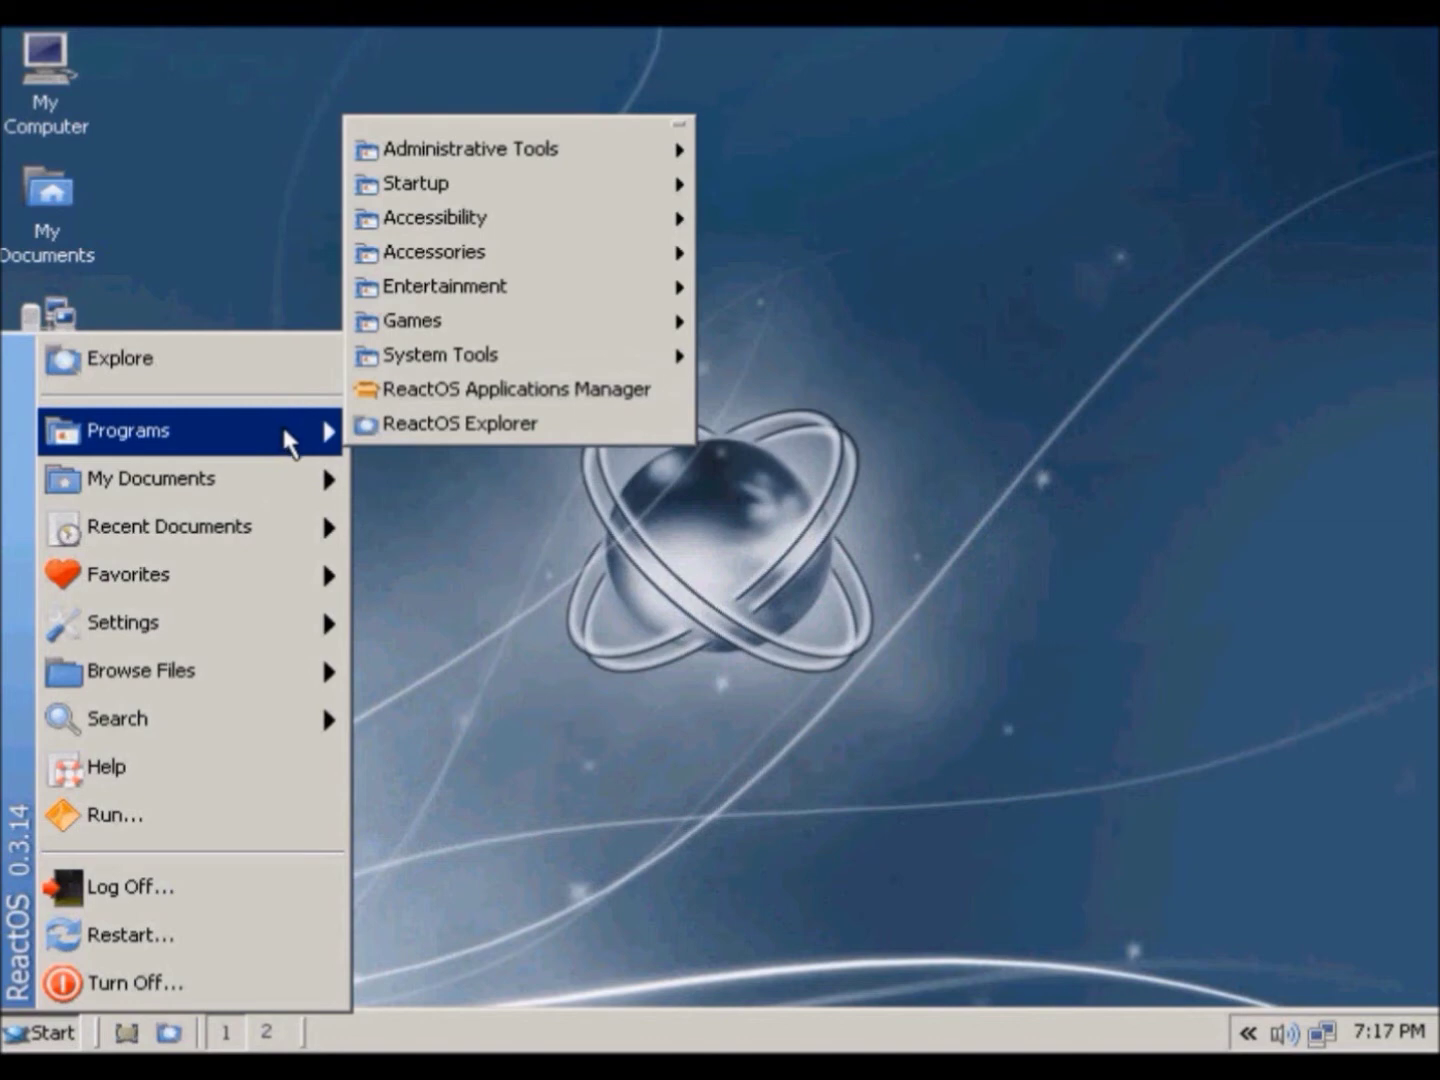
pyautogui.moveTo(496, 360)
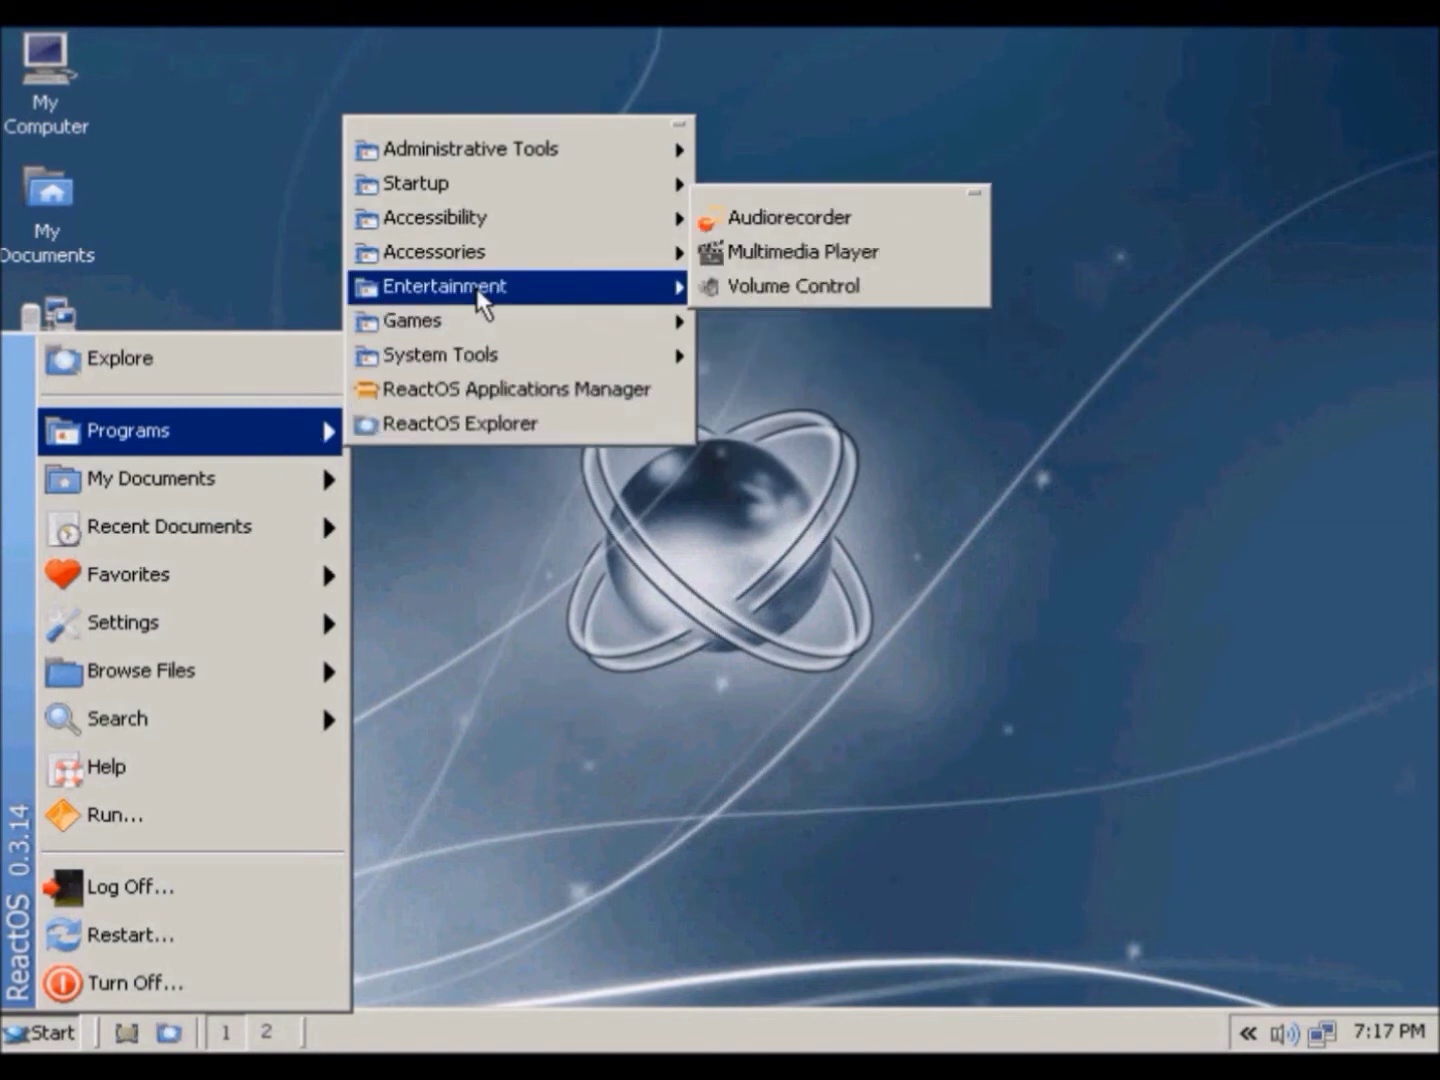
pyautogui.moveTo(490, 258)
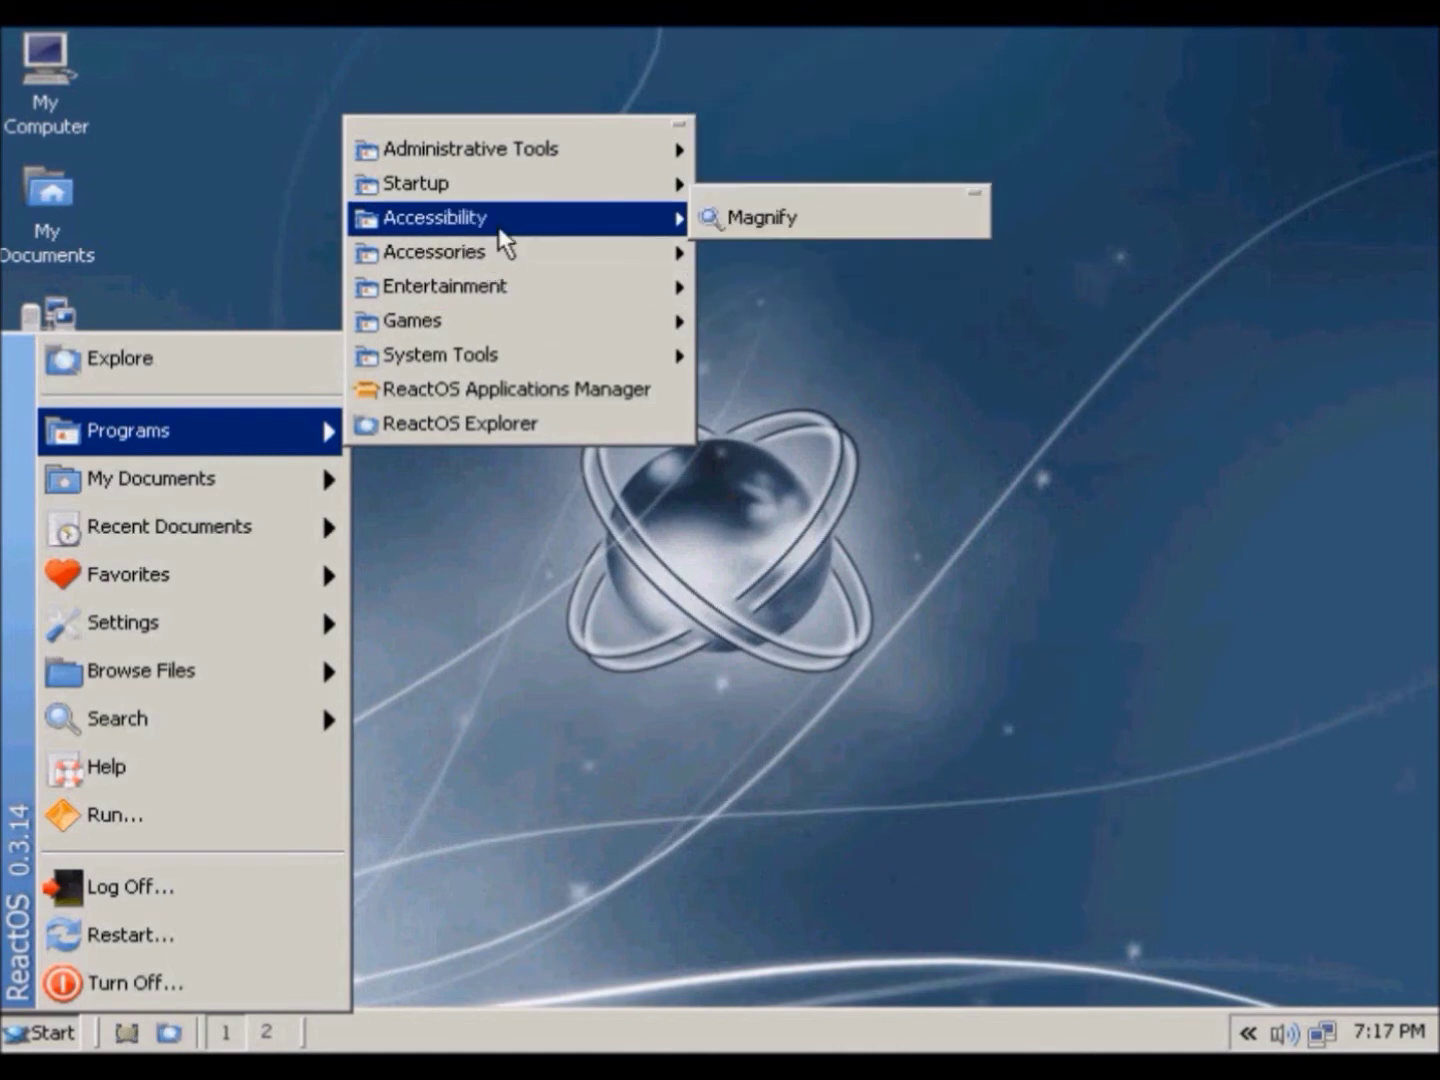
pyautogui.moveTo(514, 197)
pyautogui.moveTo(526, 161)
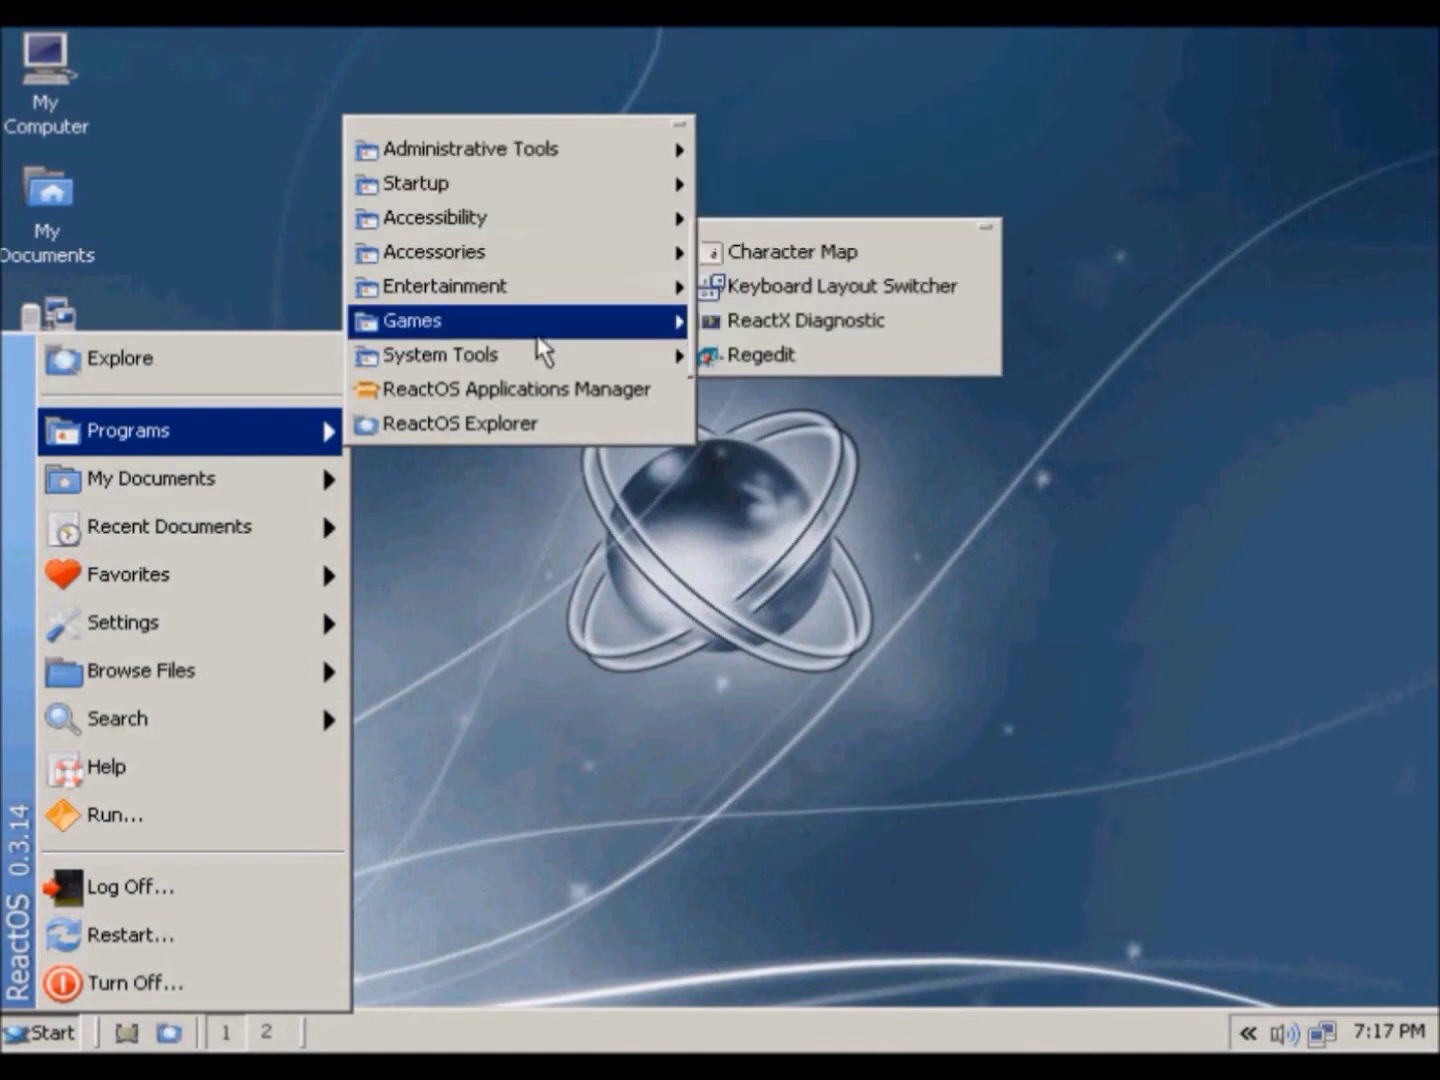
pyautogui.moveTo(570, 332)
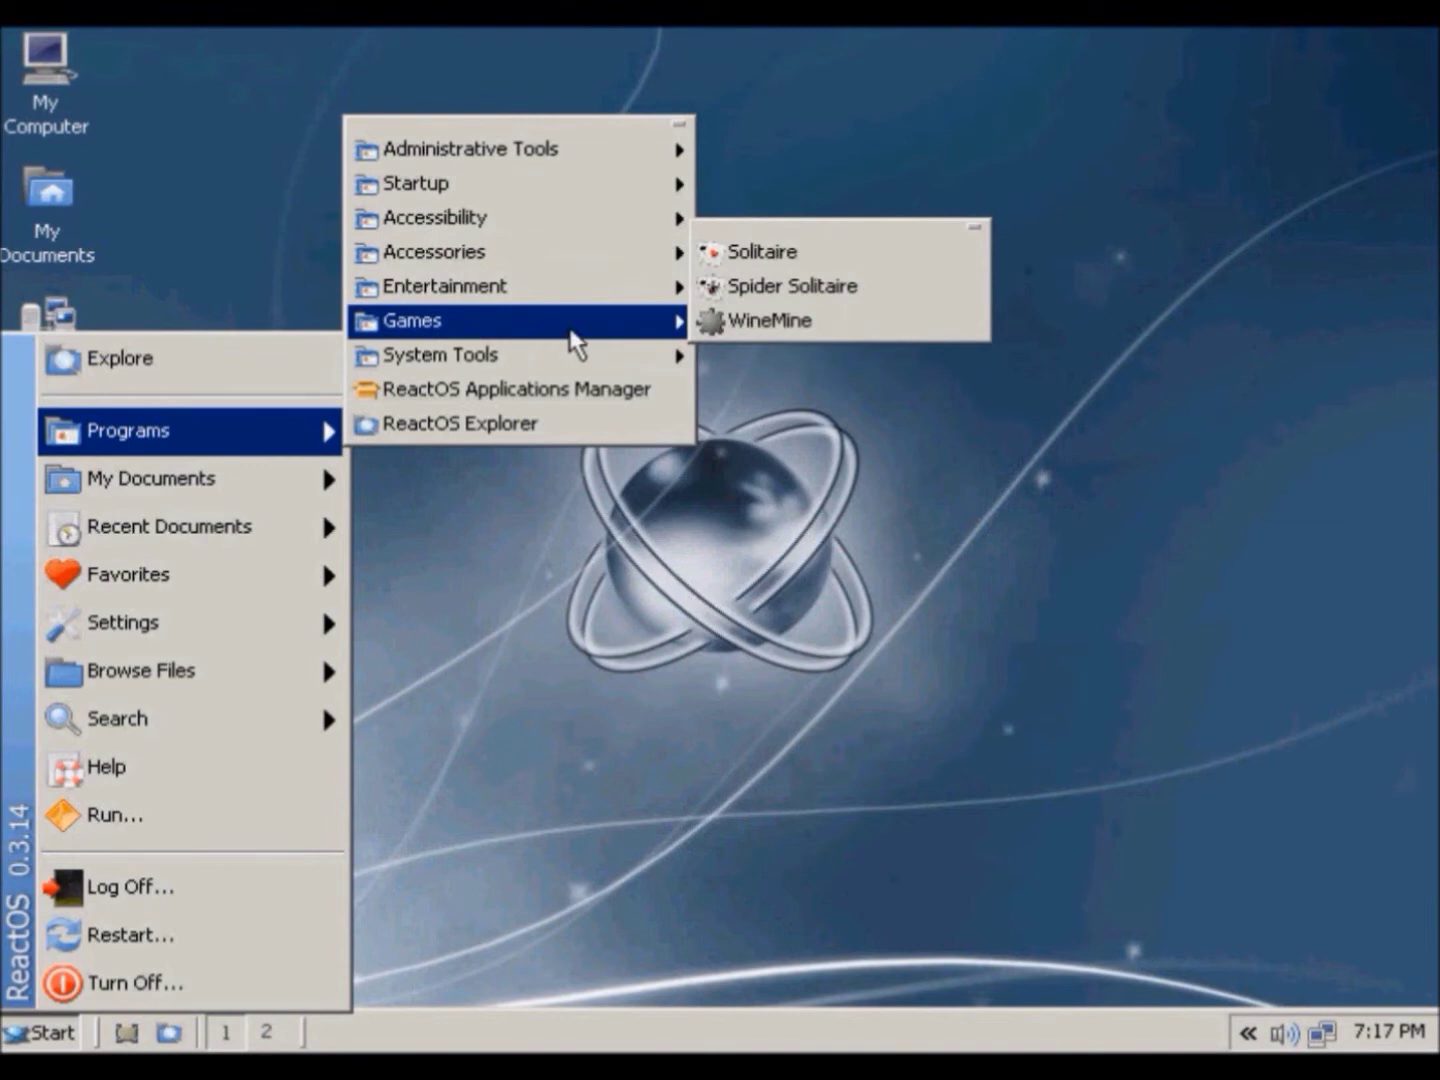
pyautogui.click(783, 255)
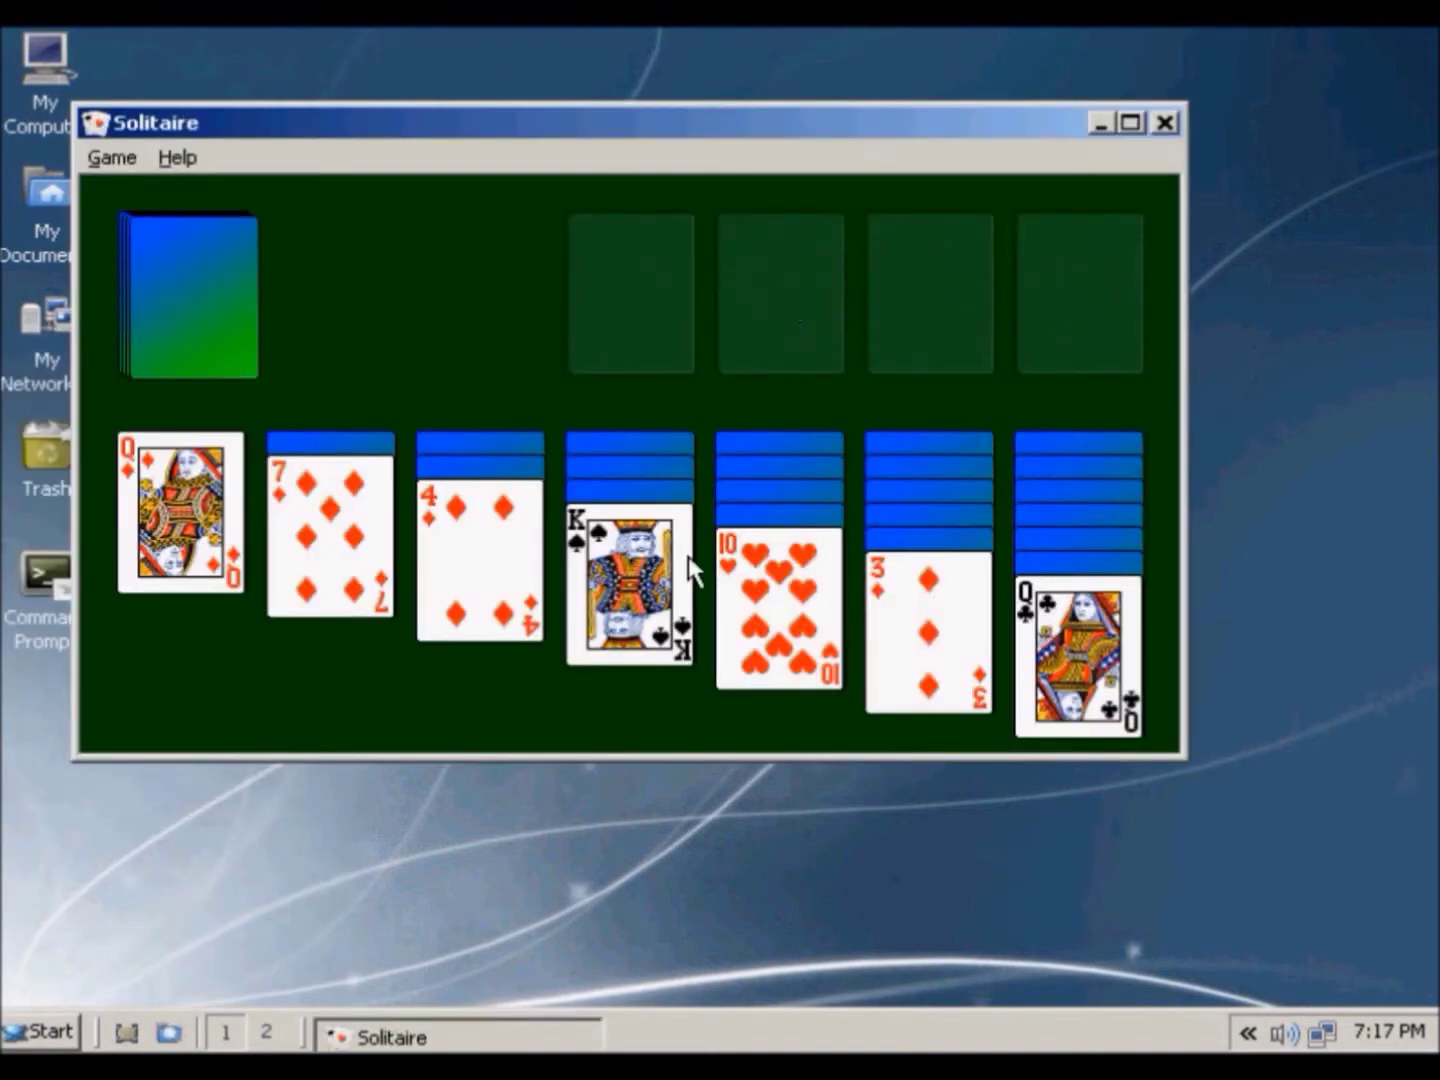
# Move the Queen of diamonds onto the King of spades and draw from the stock three times.
pyautogui.moveTo(161, 557); pyautogui.dragTo(604, 672)
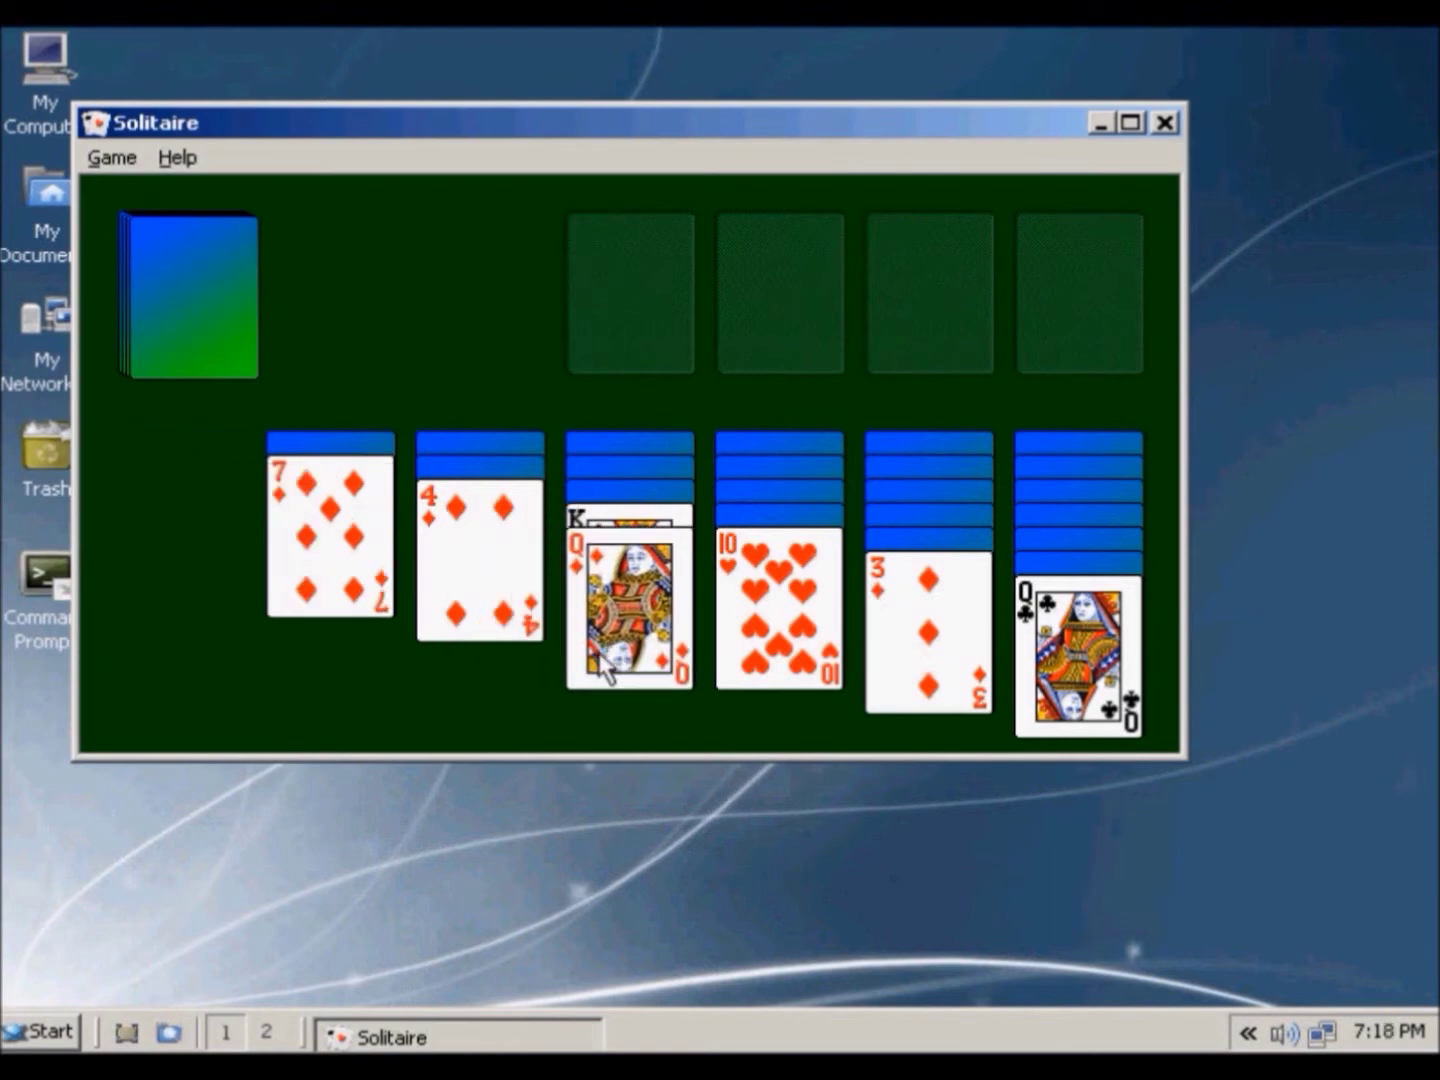
pyautogui.click(146, 316)
pyautogui.click(146, 316)
pyautogui.click(186, 326)
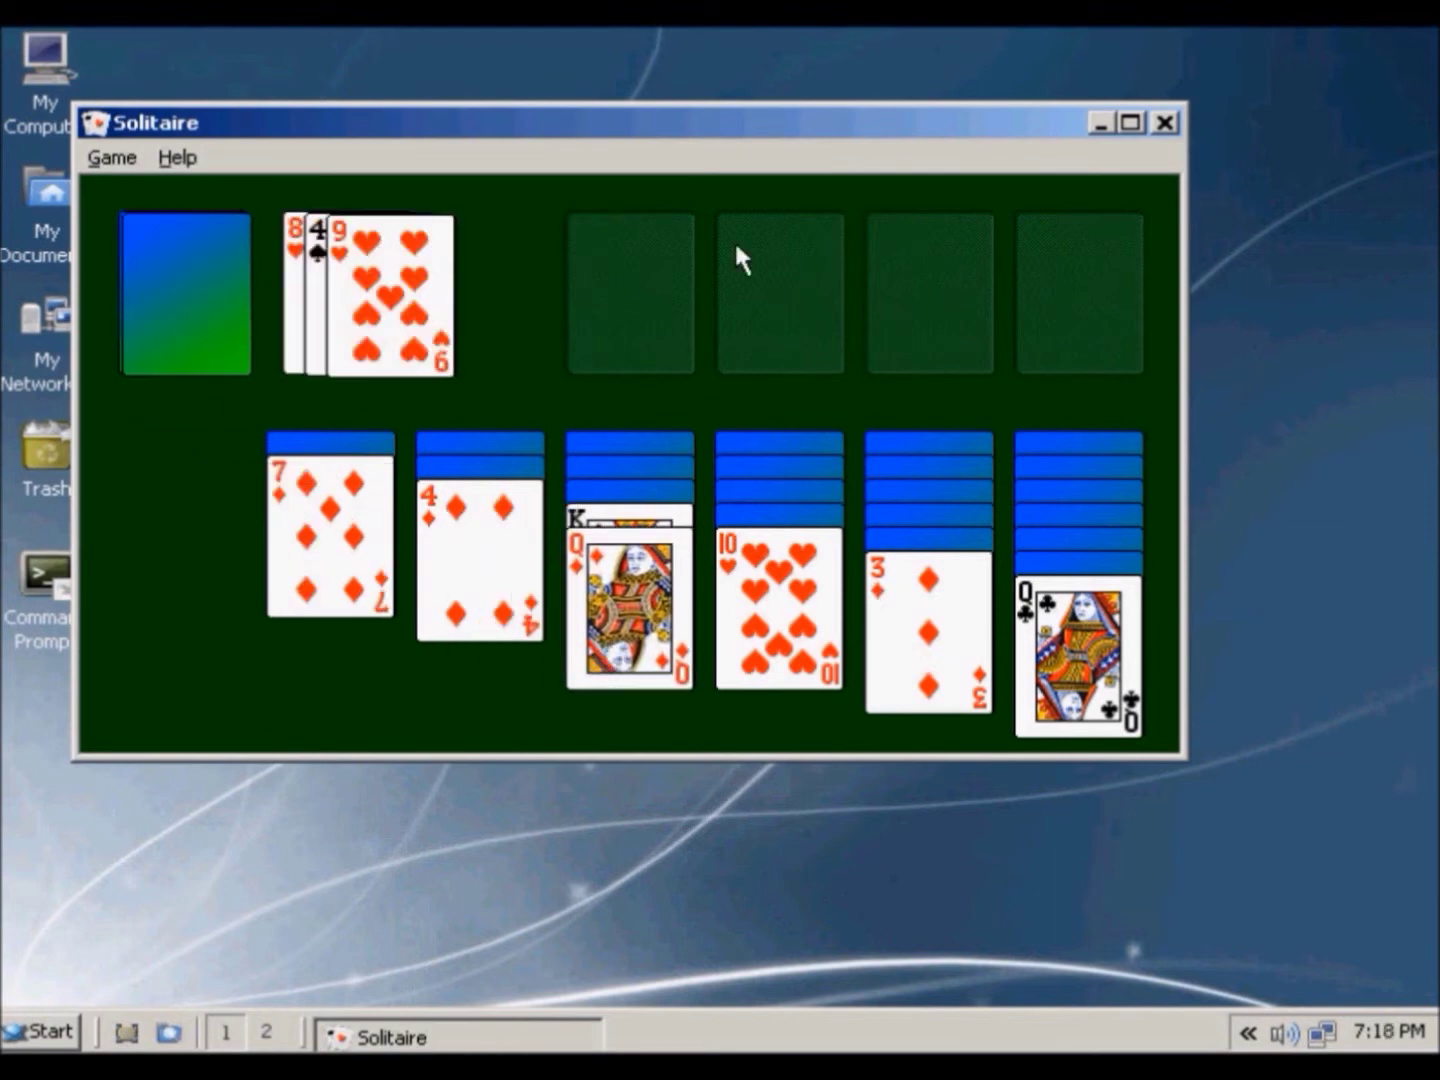
# Quit Solitaire, confirming with Yes, and reopen the Start menu.
pyautogui.click(1165, 122)
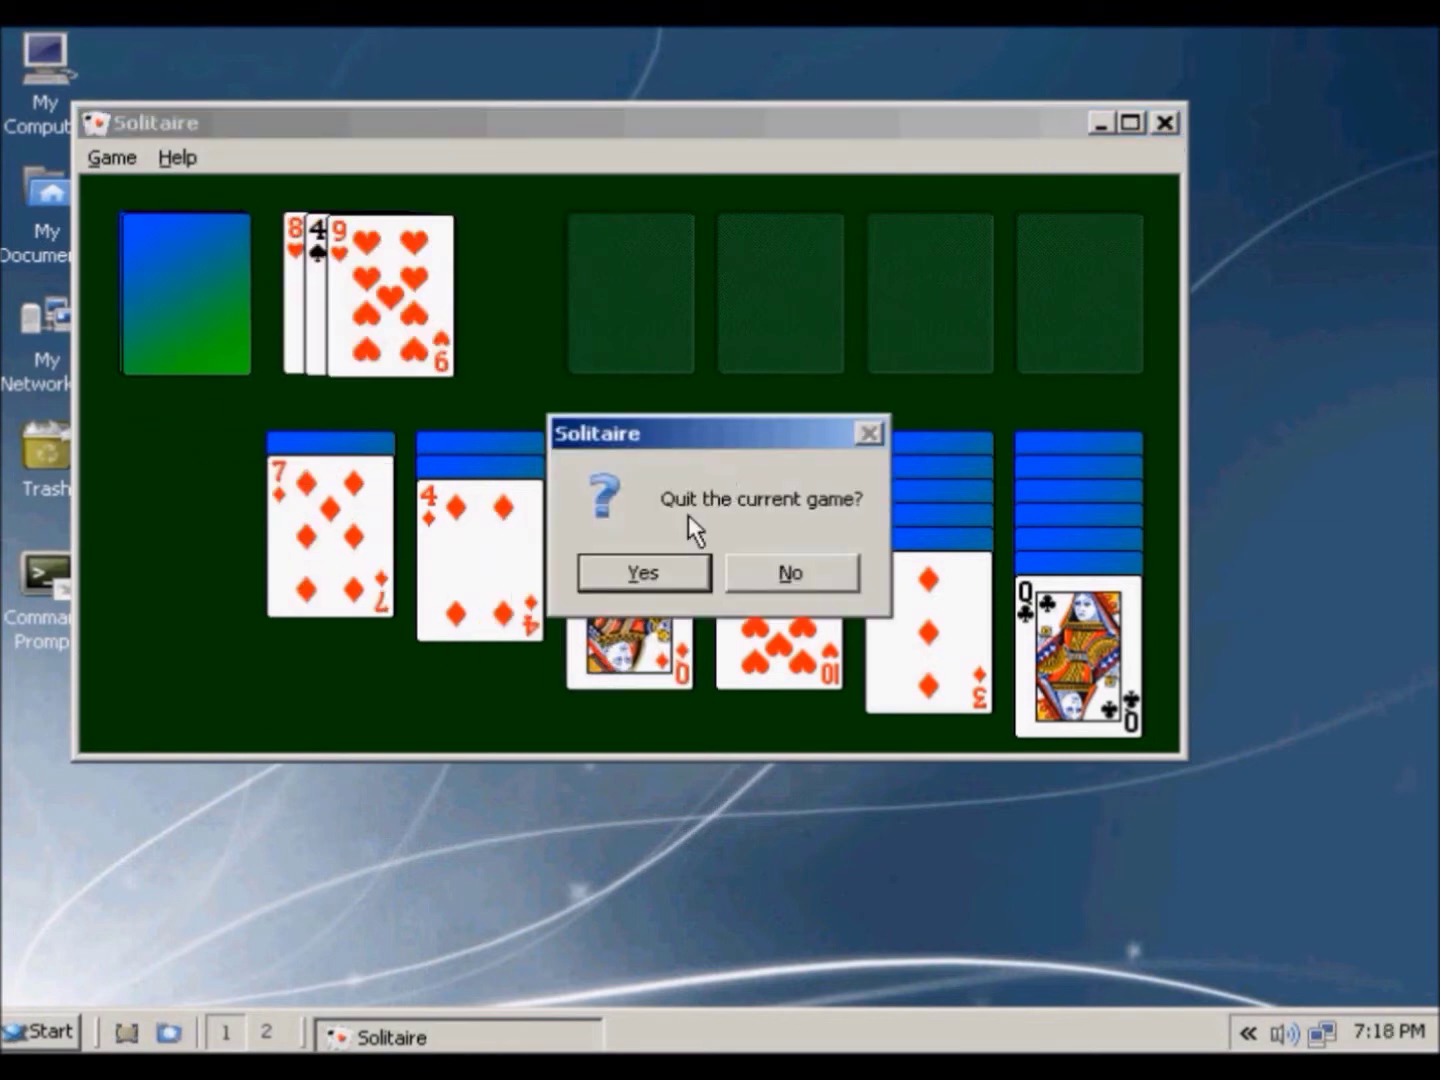
pyautogui.click(645, 572)
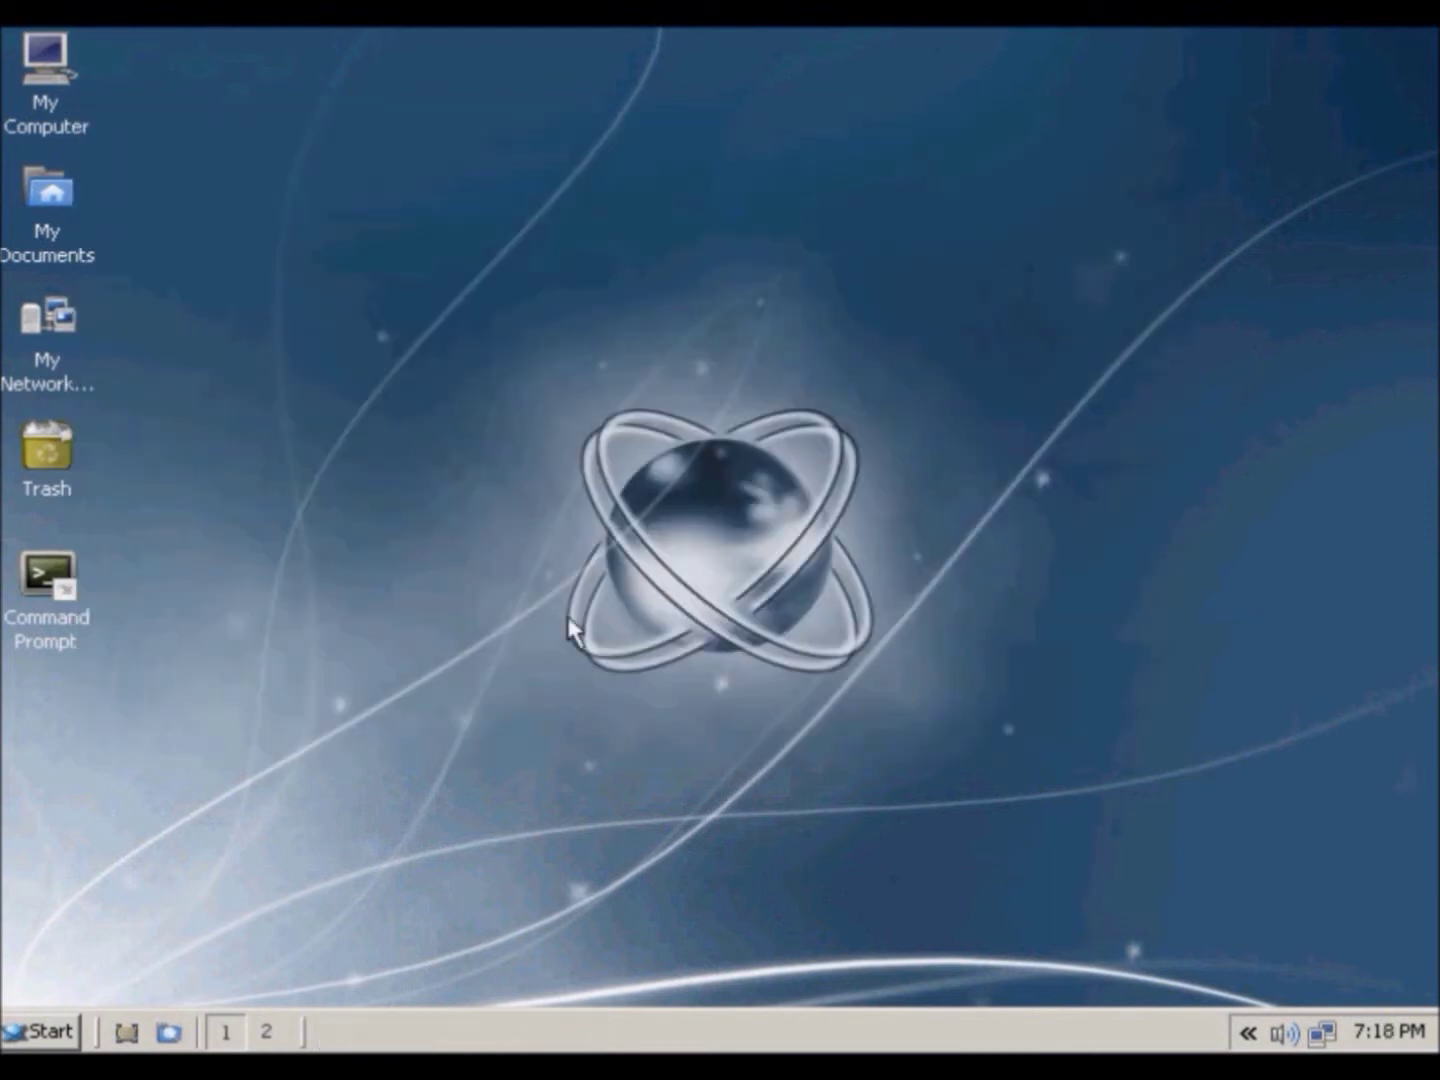
pyautogui.click(51, 1026)
# Go through Programs and Browse Files to C:\Program Files and launch Internet Explorer.
pyautogui.moveTo(207, 432)
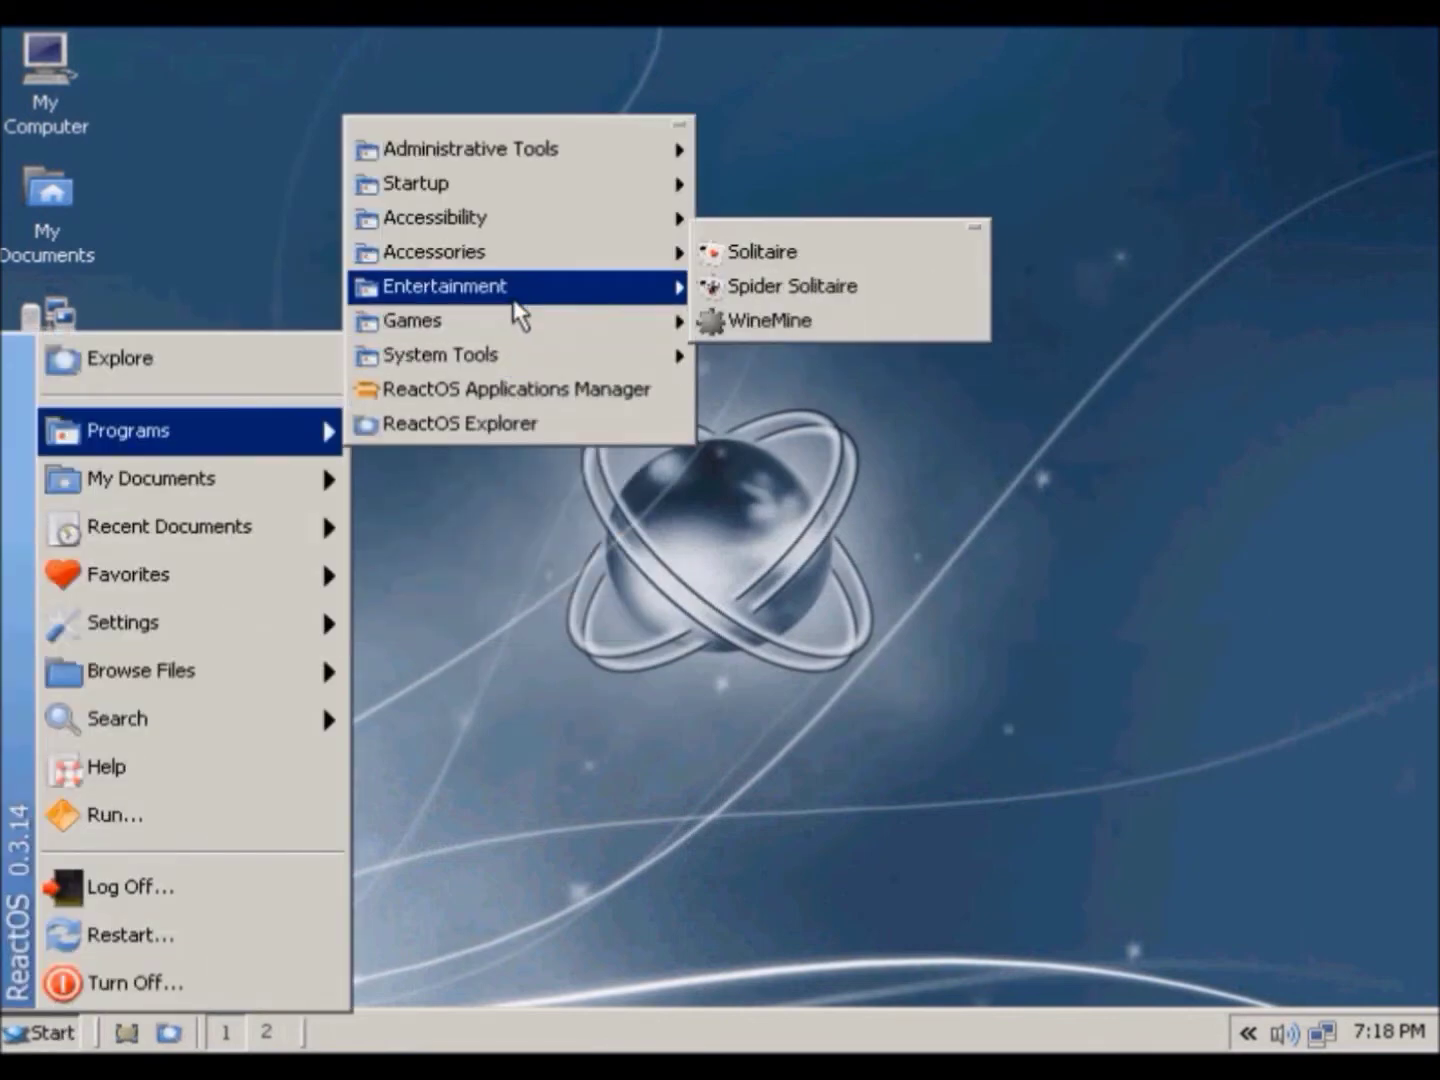
pyautogui.moveTo(514, 299)
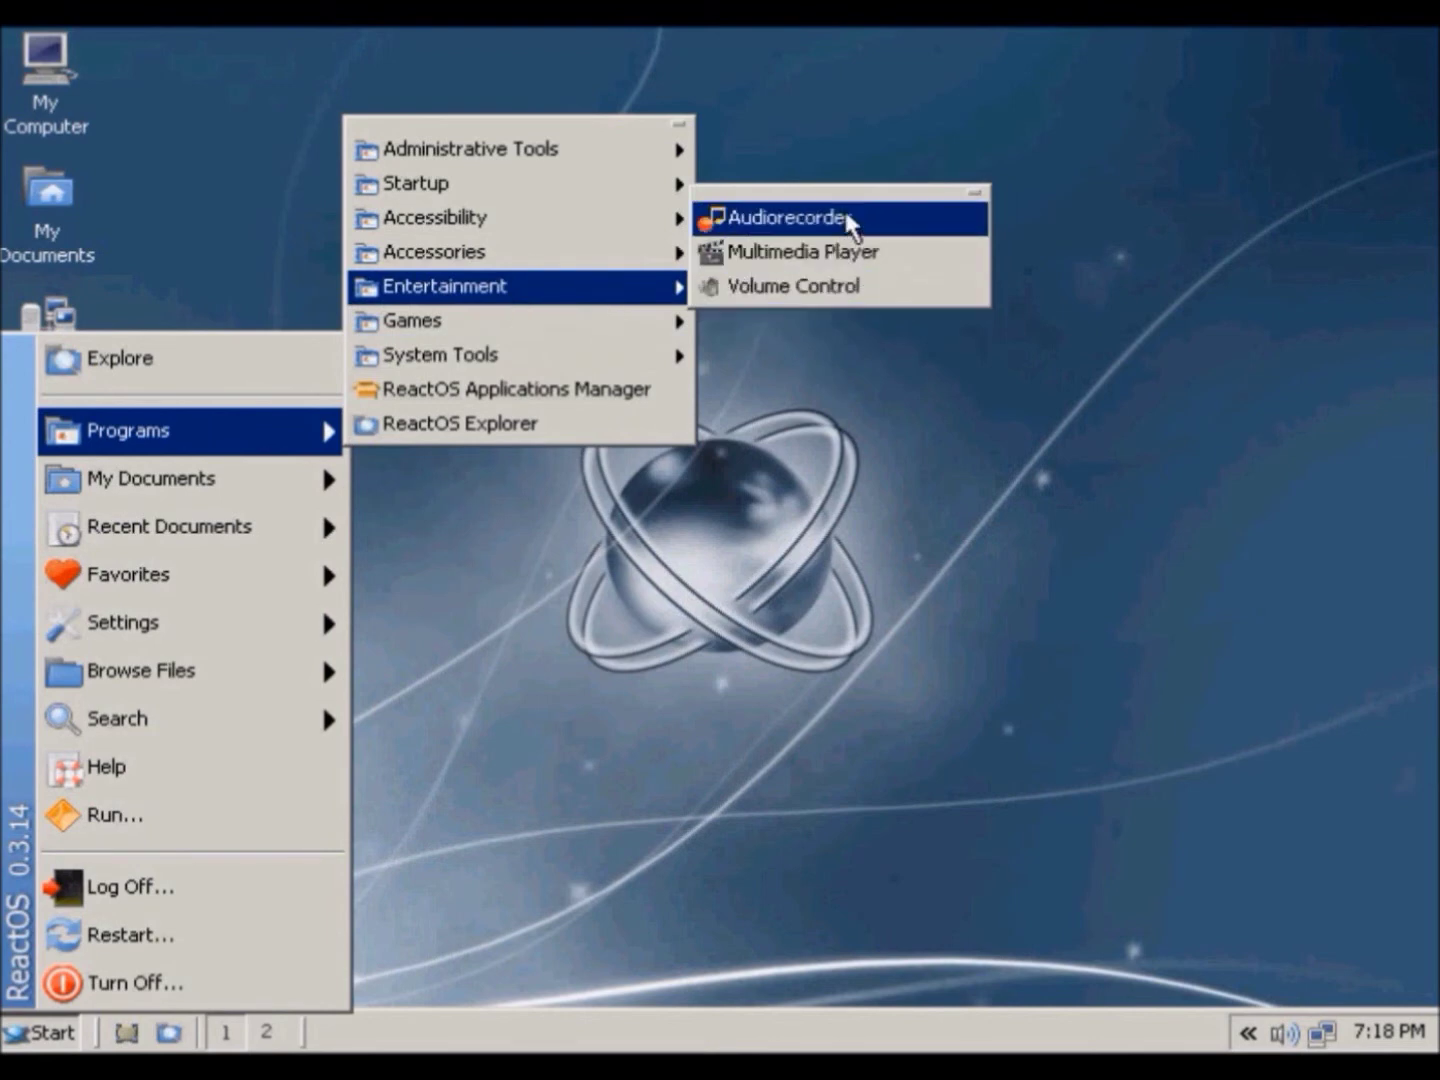
pyautogui.moveTo(544, 257)
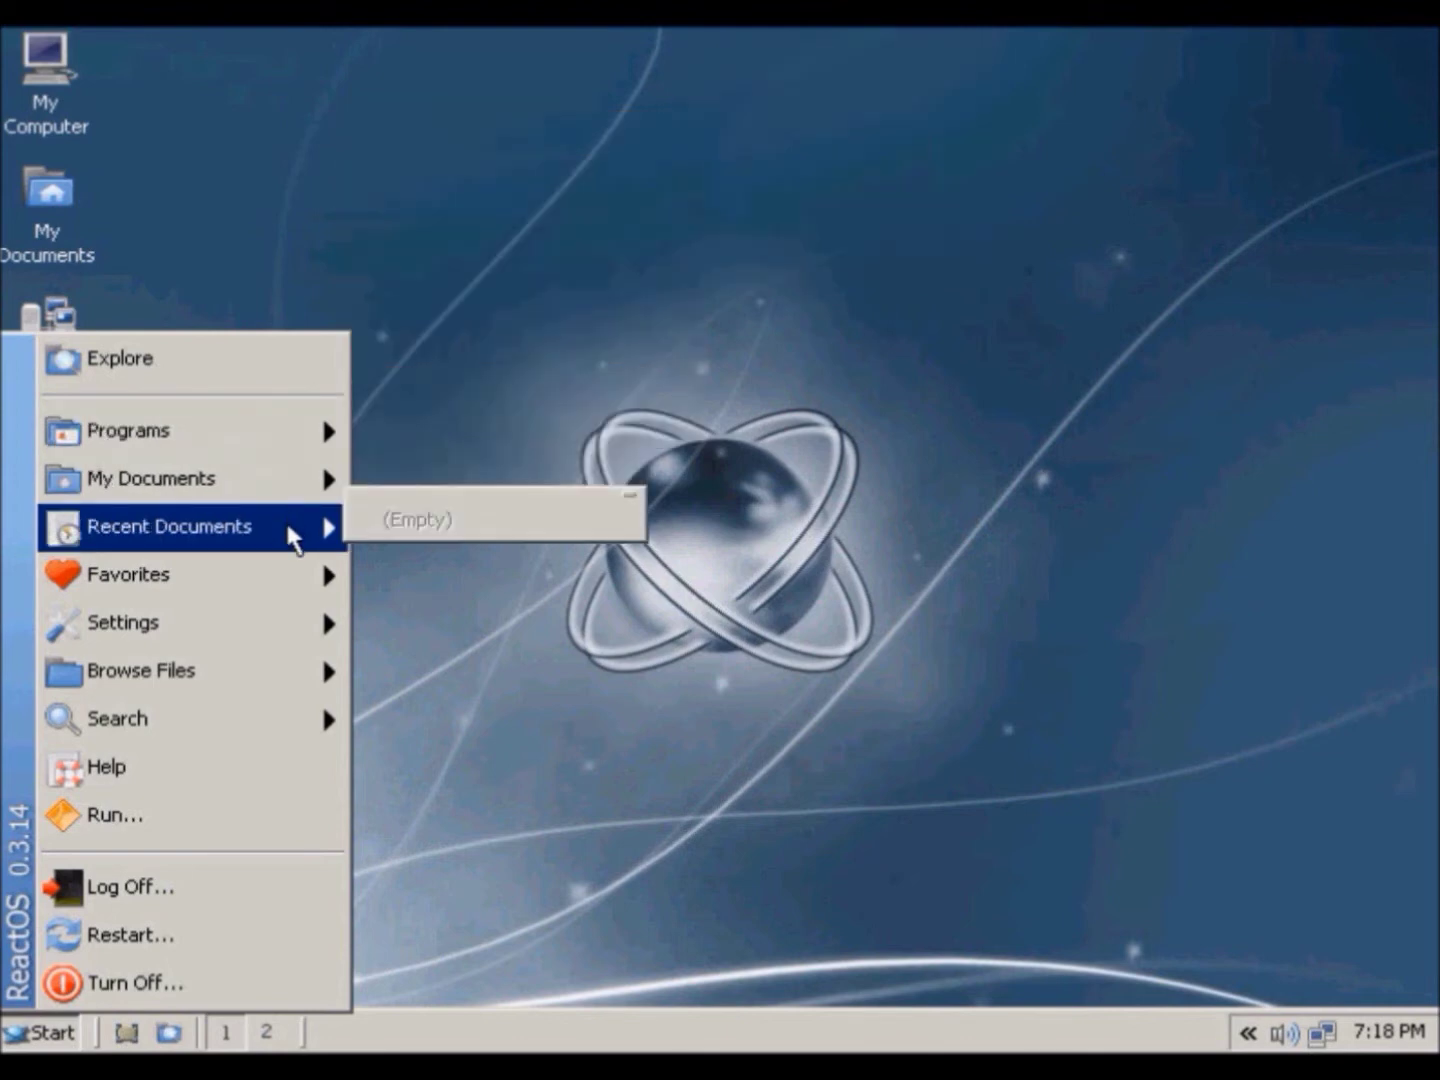
pyautogui.moveTo(283, 573)
pyautogui.moveTo(284, 628)
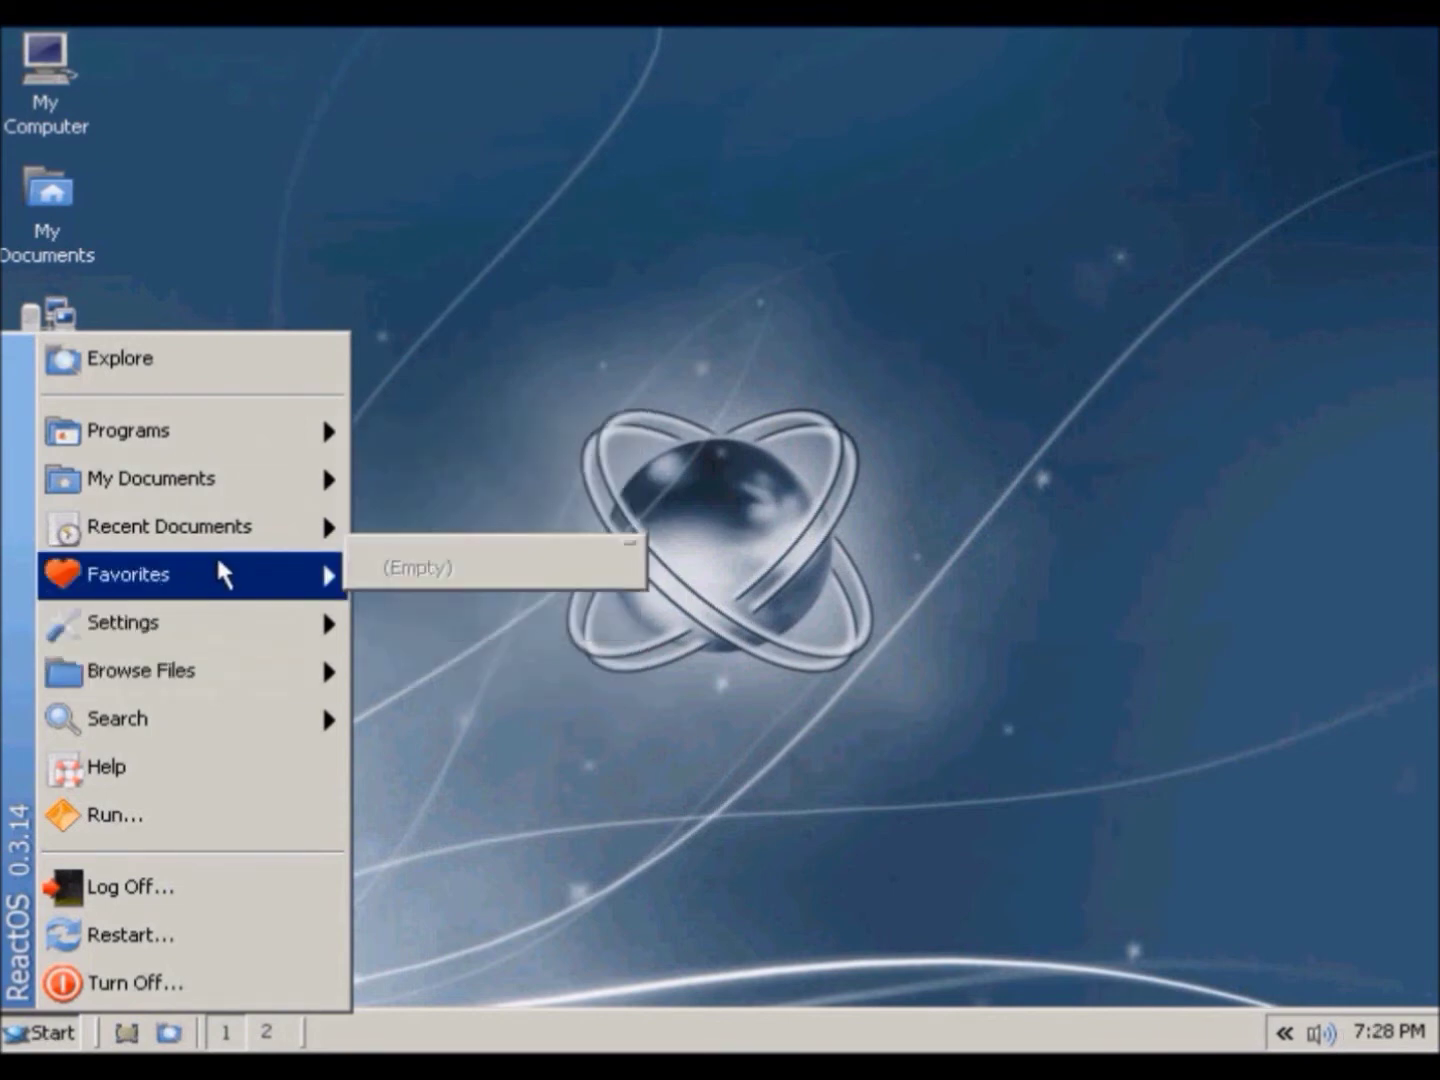
pyautogui.moveTo(224, 612)
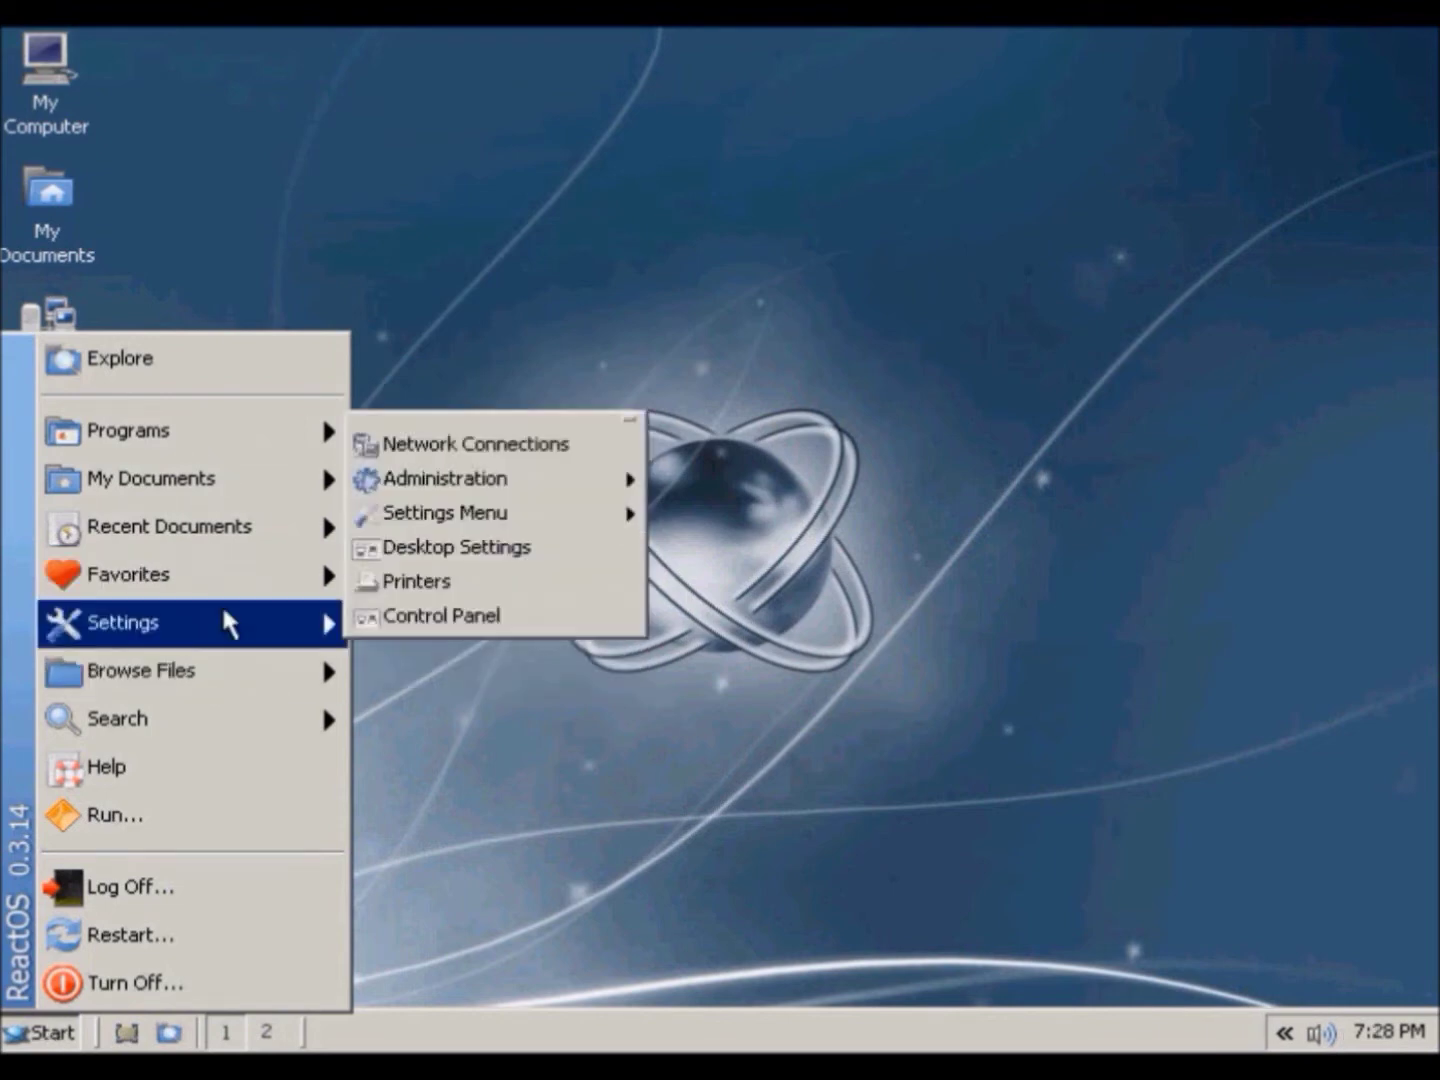
pyautogui.moveTo(225, 690)
pyautogui.moveTo(432, 665)
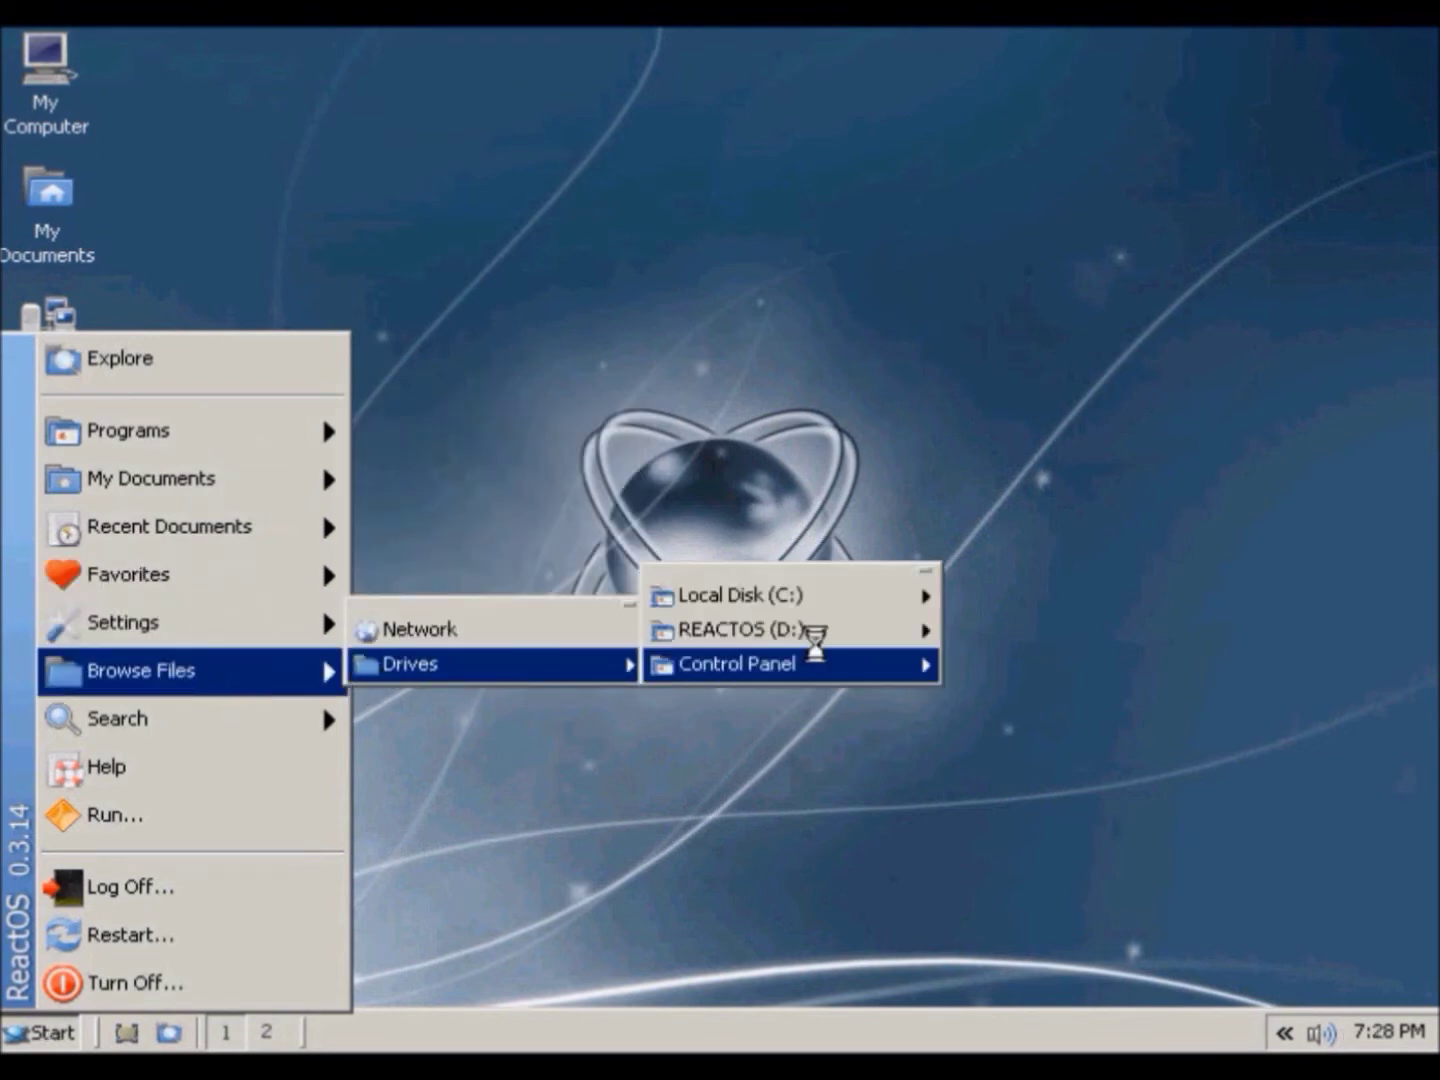
pyautogui.moveTo(880, 604)
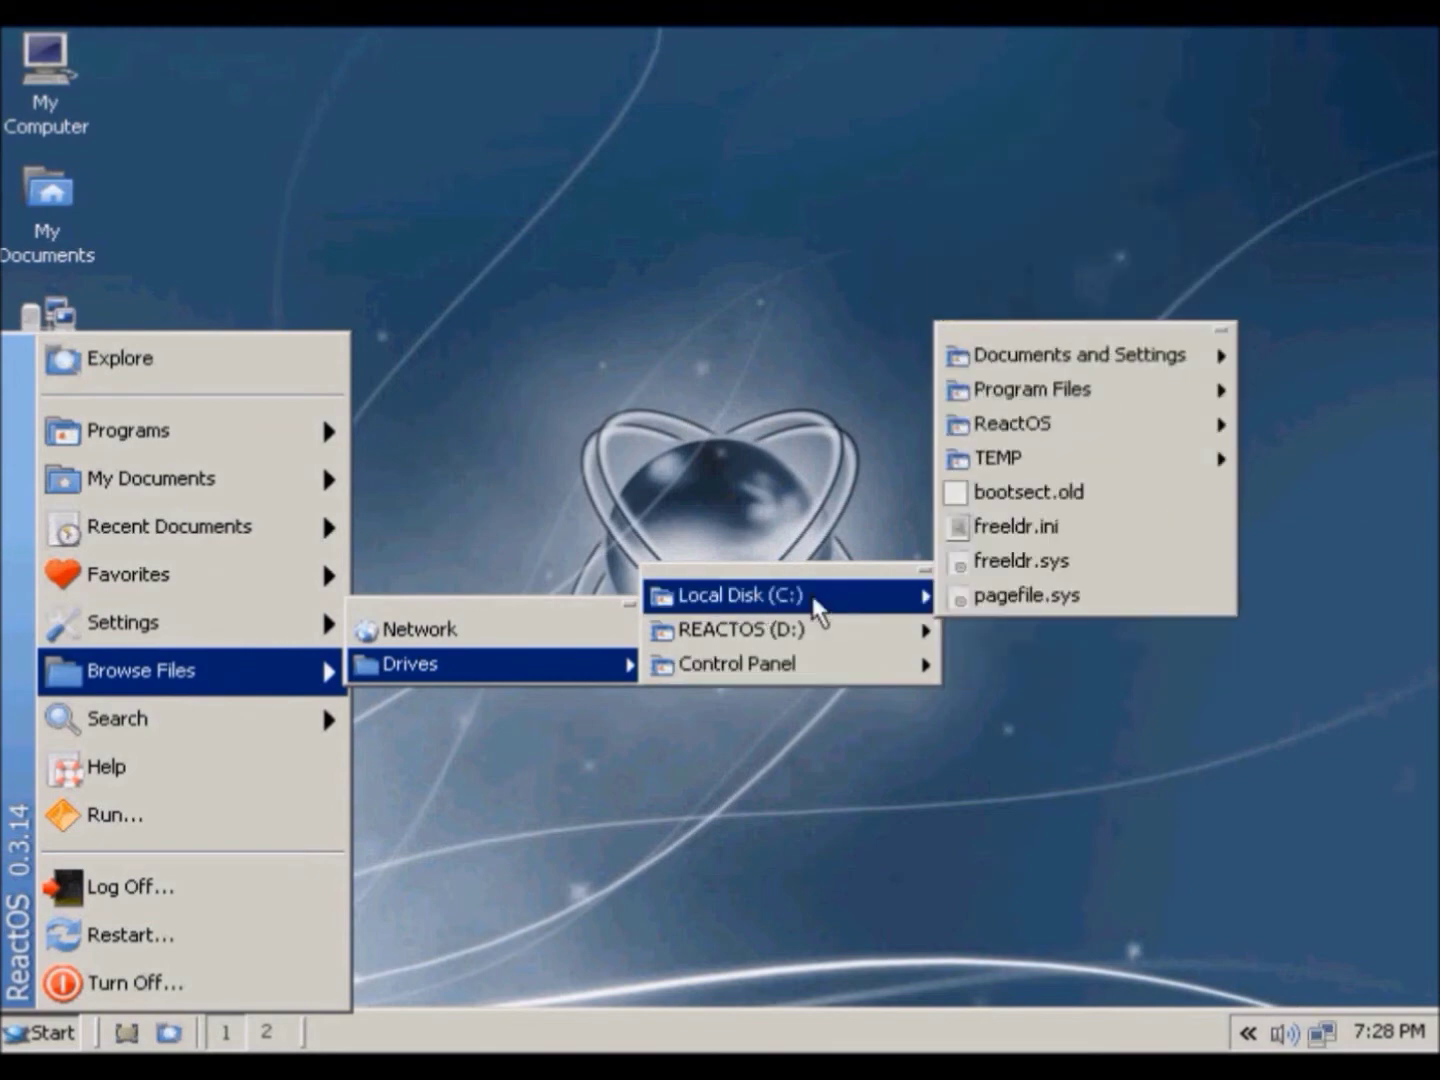
pyautogui.moveTo(1077, 392)
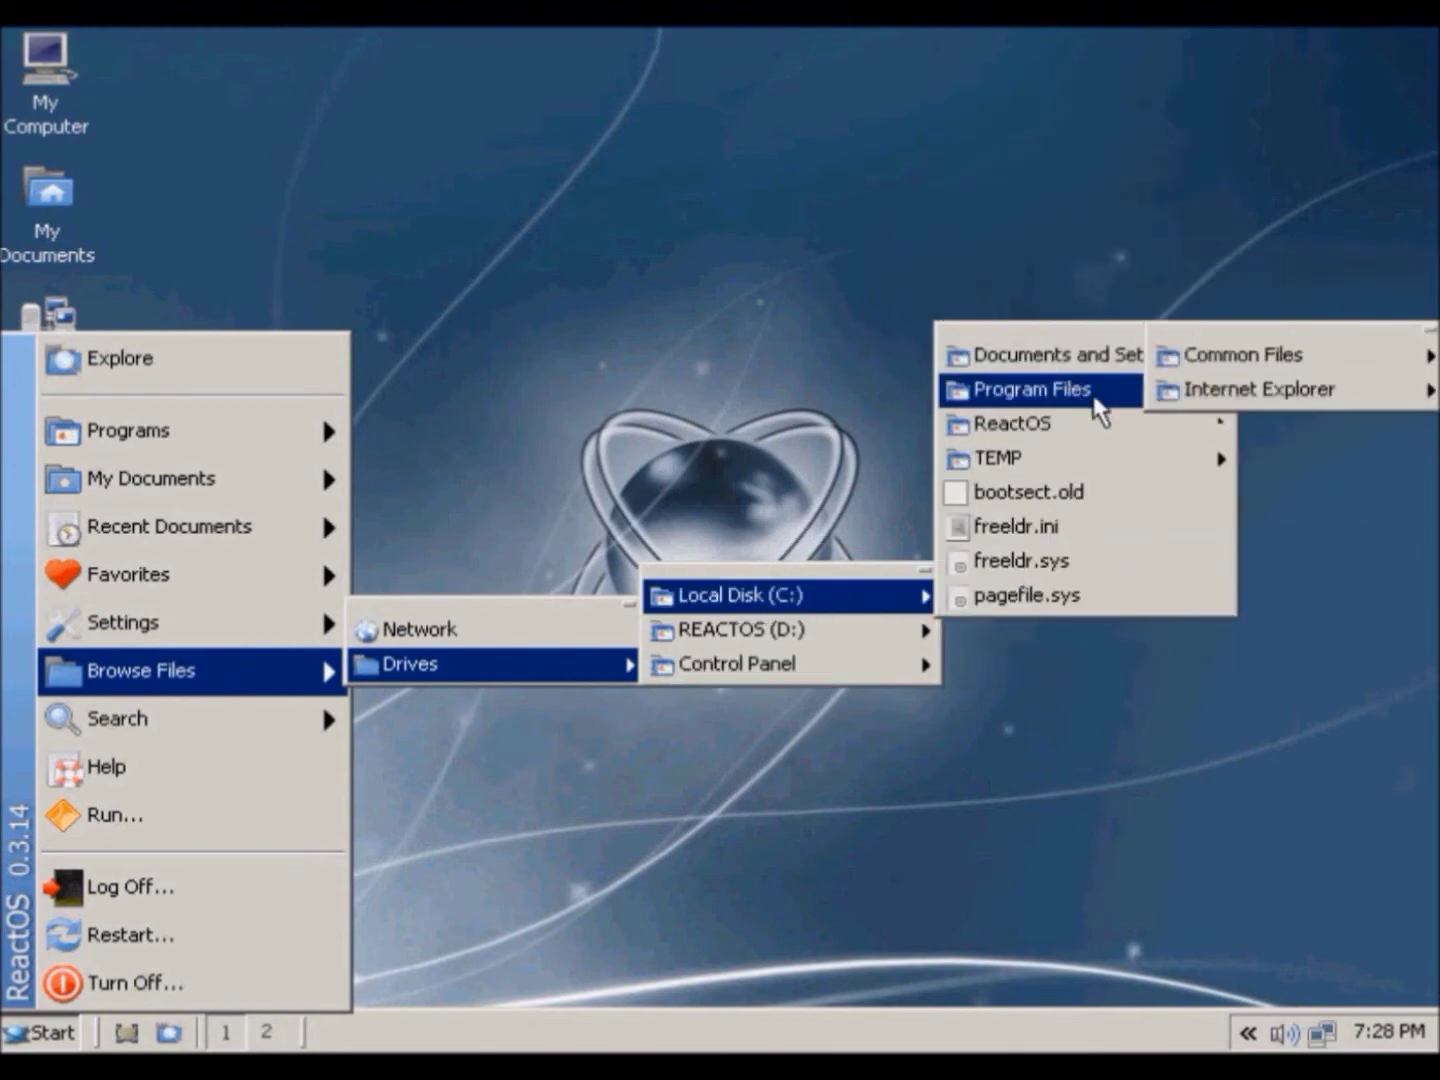
pyautogui.click(1197, 399)
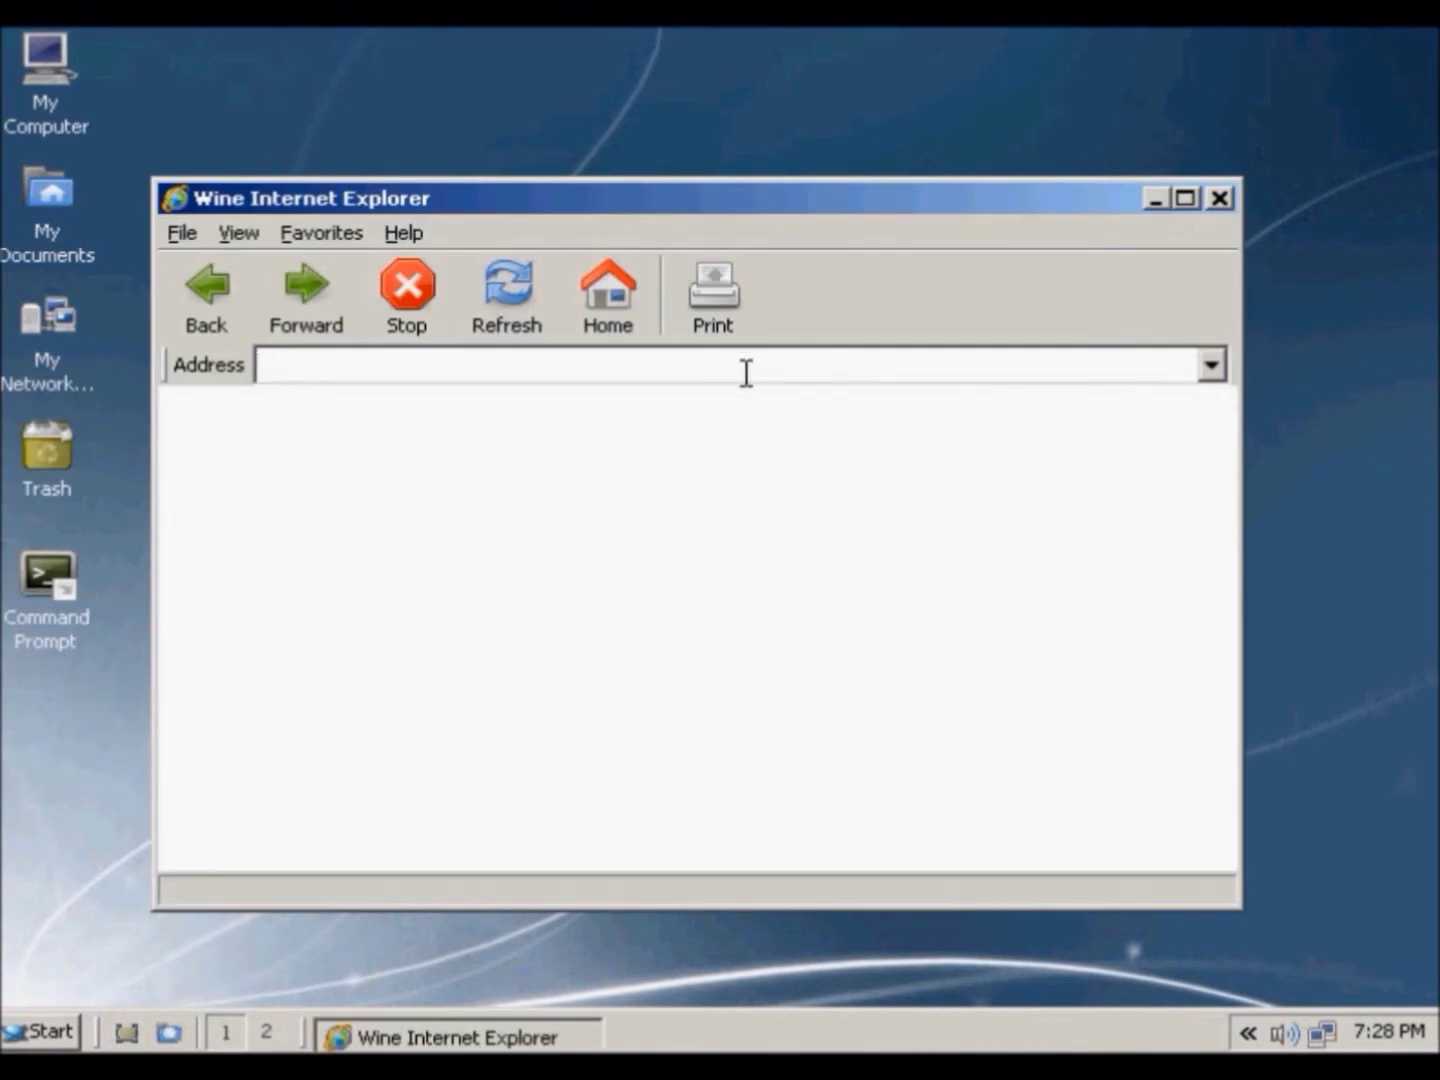
# Load the ReactOS home page, clear the address and google.ca entry, then close Internet Explorer.
pyautogui.click(578, 312)
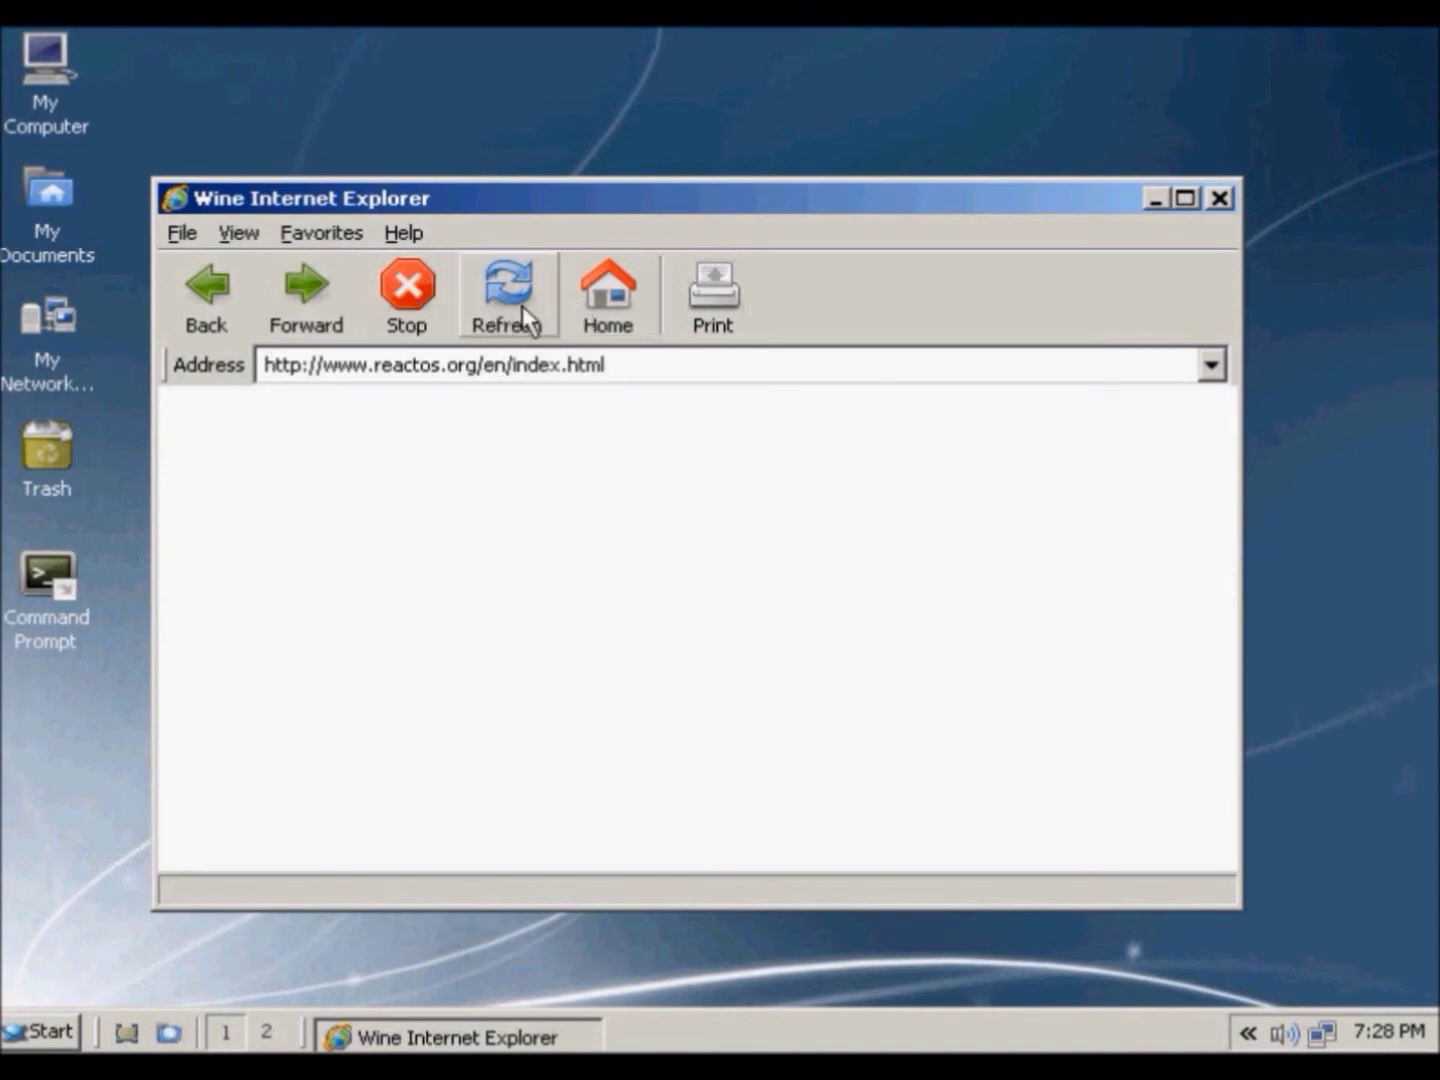
pyautogui.doubleClick(646, 364)
pyautogui.click(648, 365)
pyautogui.moveTo(648, 365); pyautogui.dragTo(211, 388)
pyautogui.press('Delete')
pyautogui.press('Delete')
pyautogui.press('Delete')
pyautogui.press('Delete')
pyautogui.press('Delete')
pyautogui.press('Delete')
pyautogui.press('Delete')
pyautogui.press('Delete')
pyautogui.press('Delete')
pyautogui.press('Delete')
pyautogui.press('Delete')
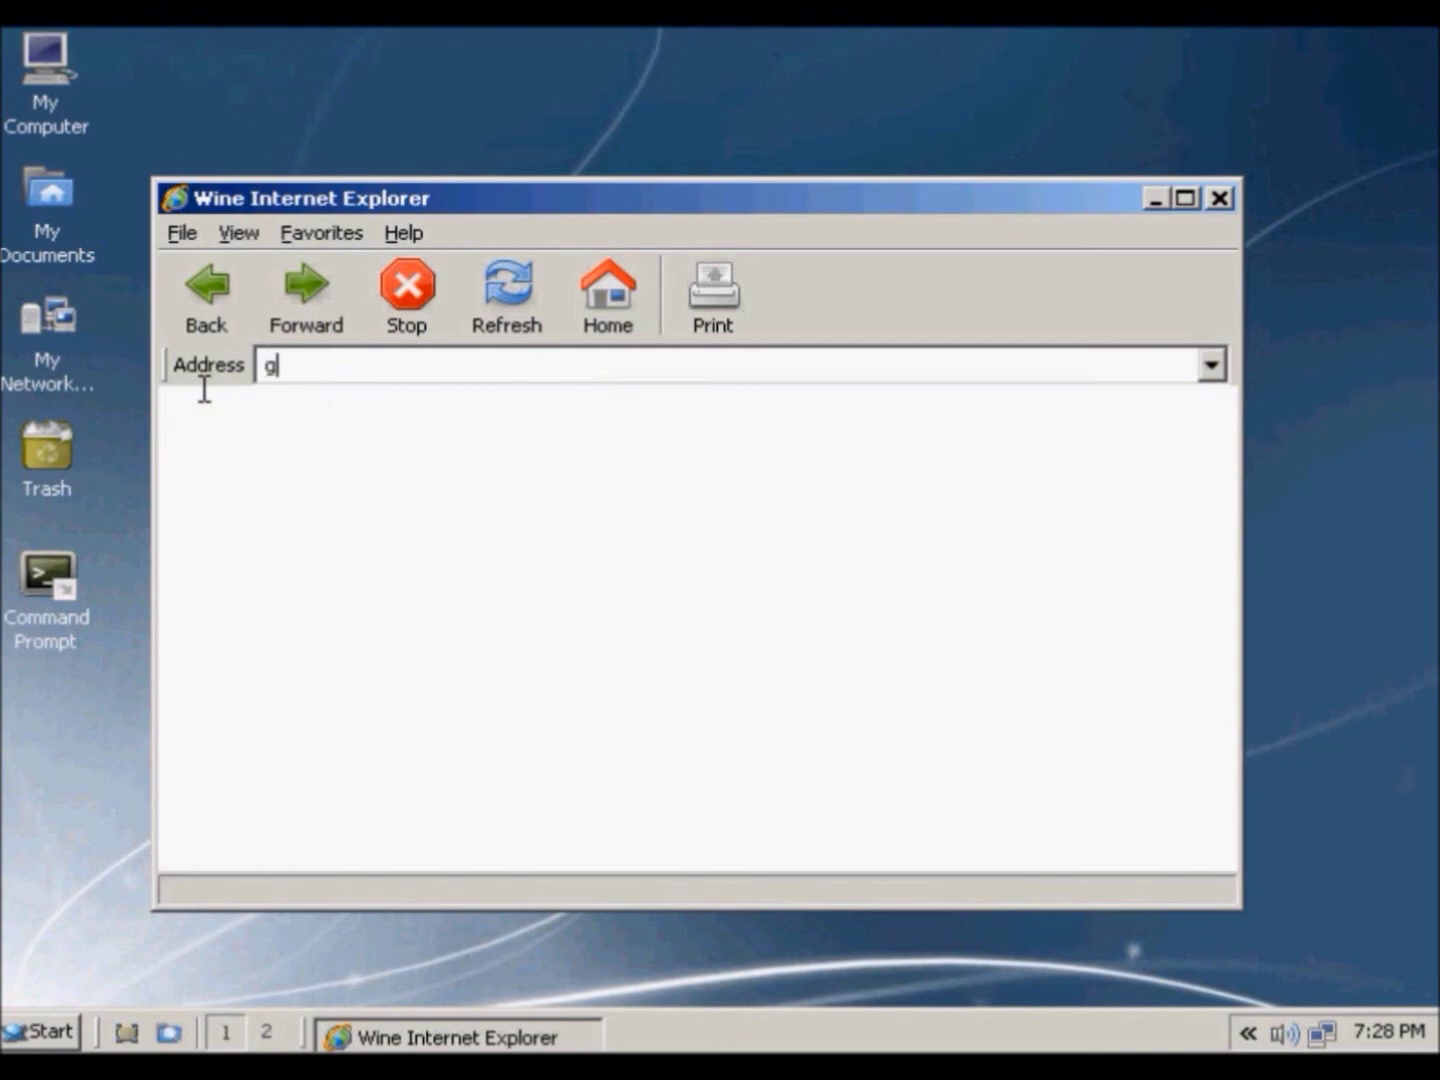
pyautogui.press('Return')
pyautogui.click(1220, 199)
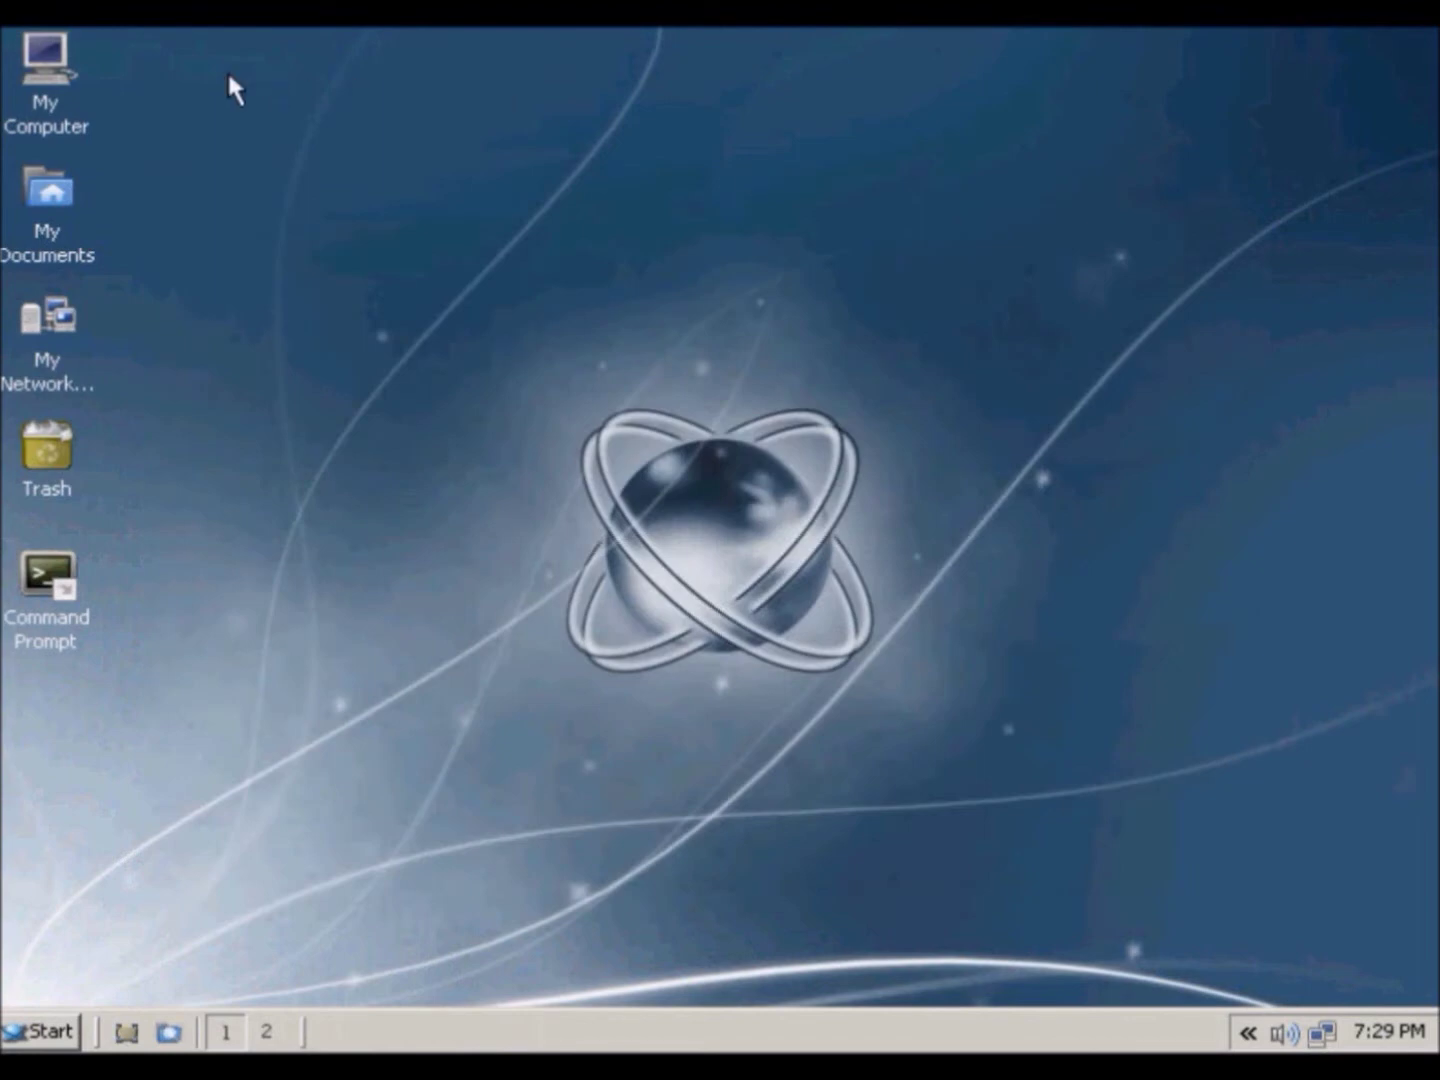
# Open Control Panel from My Computer and launch Add/Remove Programs.
pyautogui.doubleClick(64, 91)
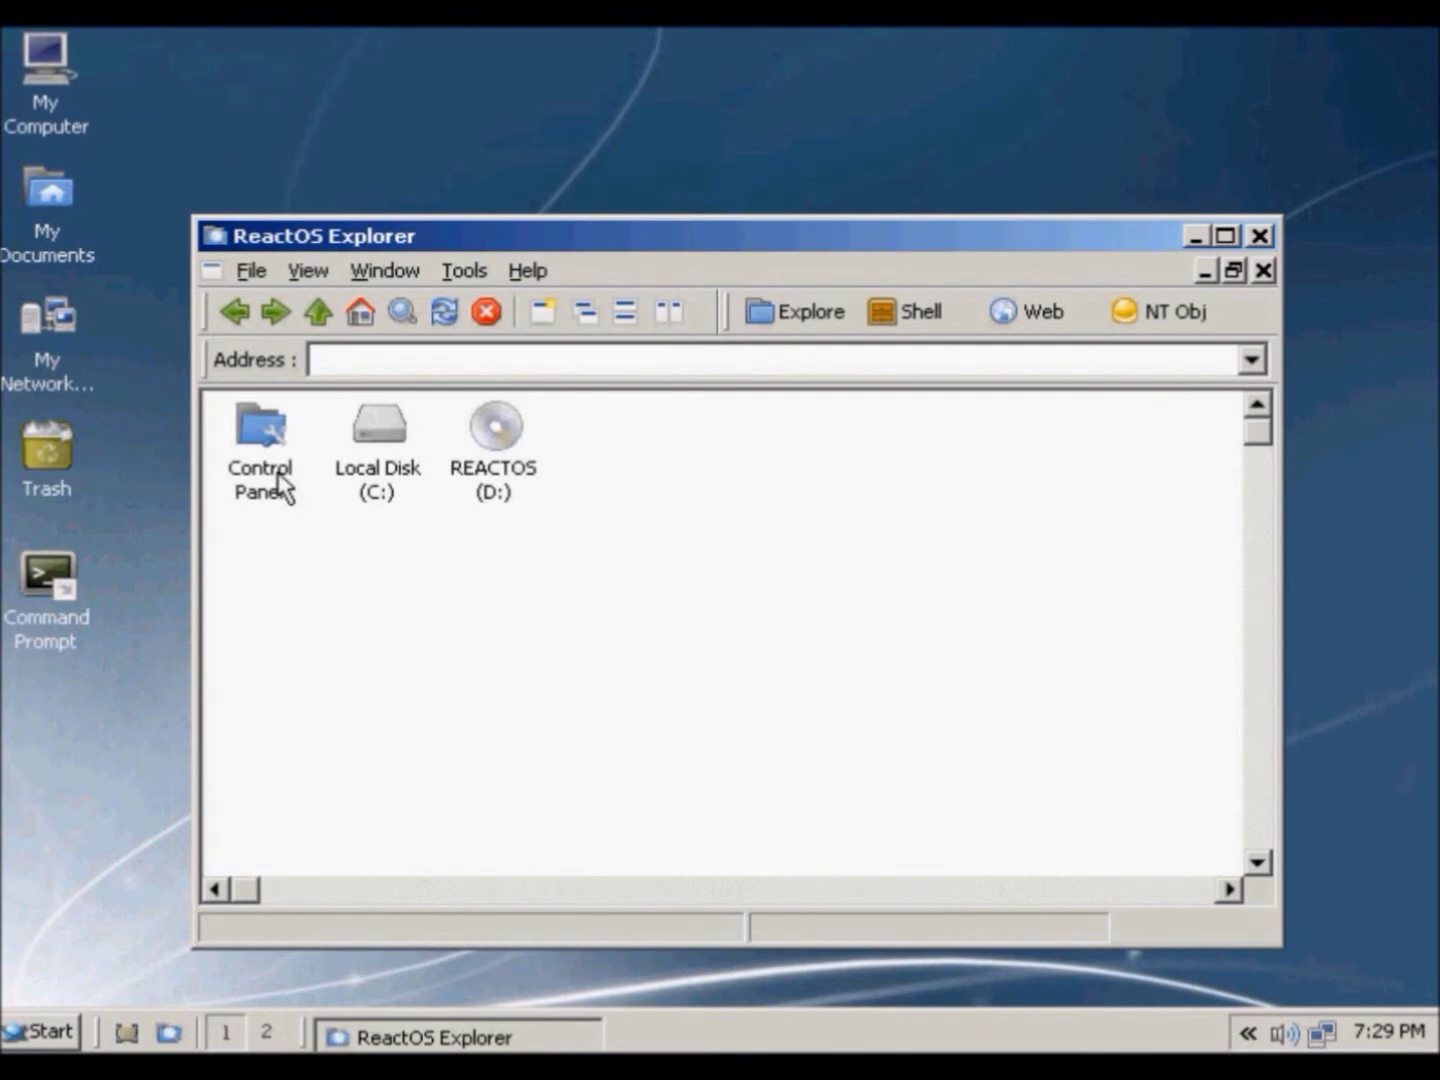
pyautogui.click(68, 106)
pyautogui.doubleClick(275, 487)
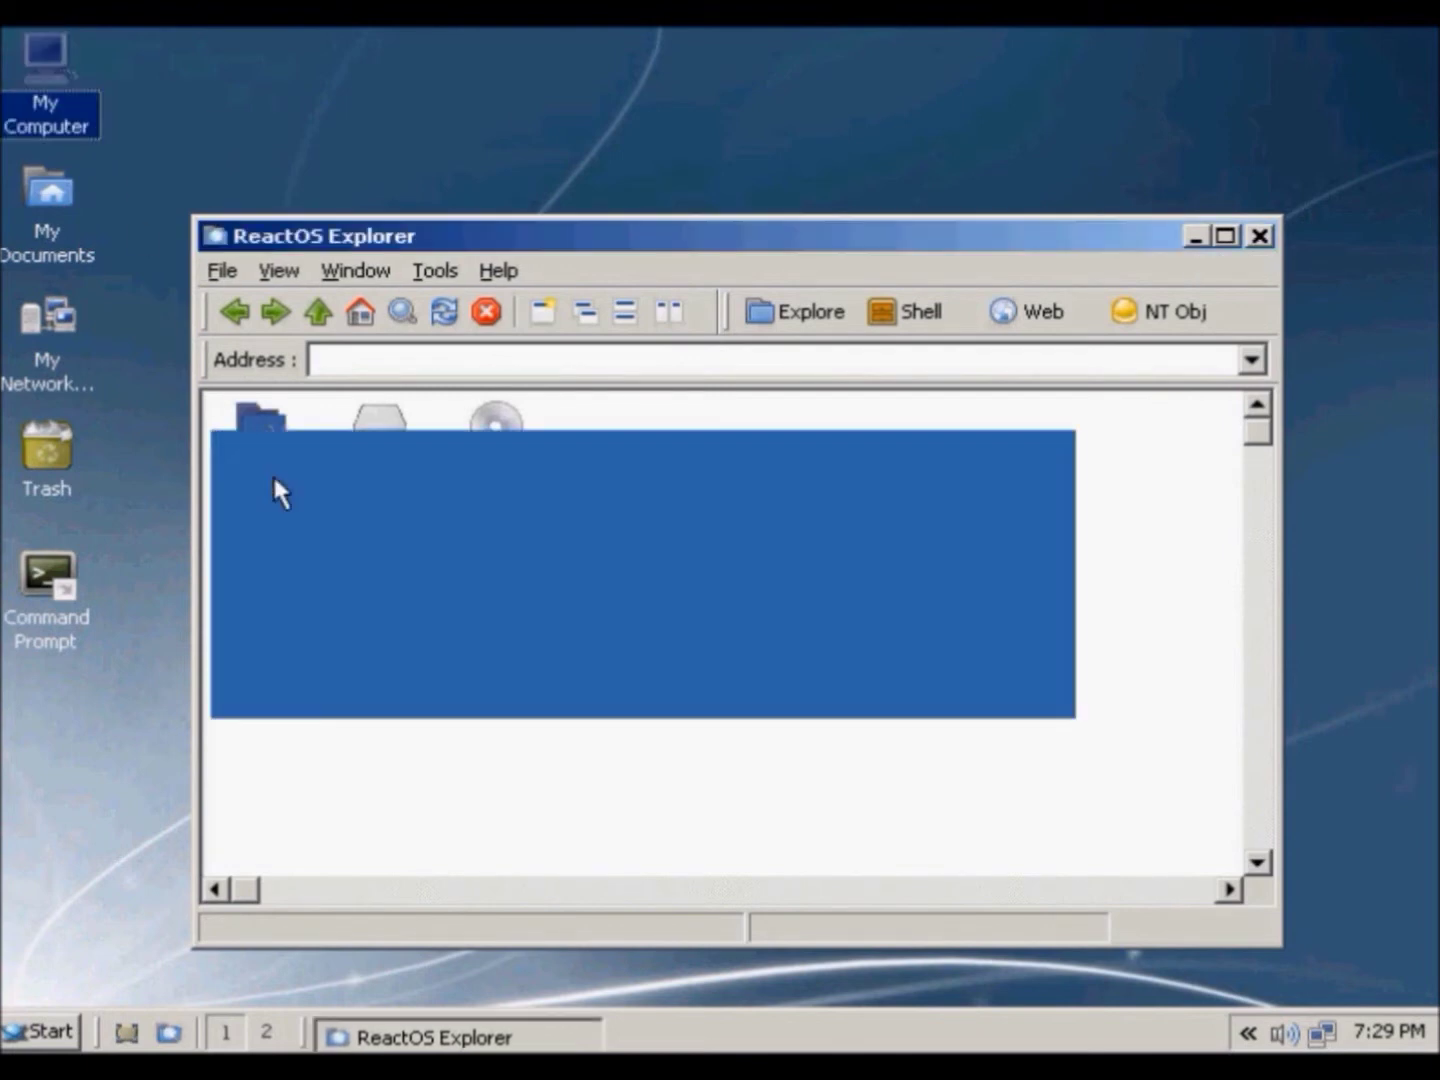
pyautogui.click(378, 492)
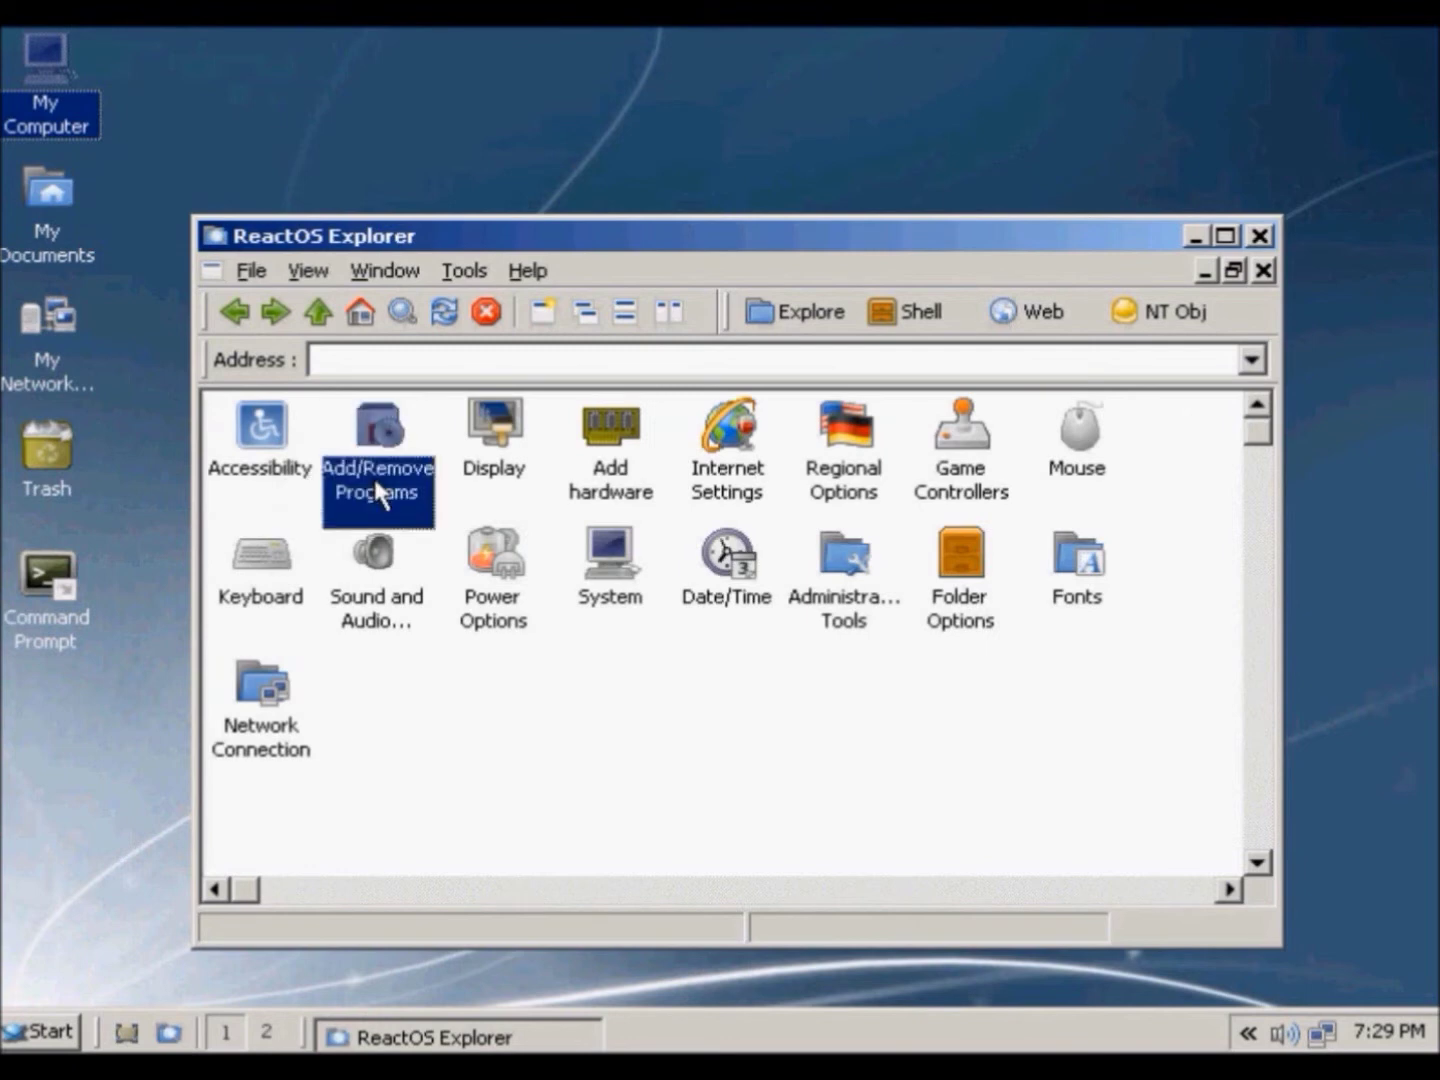
pyautogui.doubleClick(378, 492)
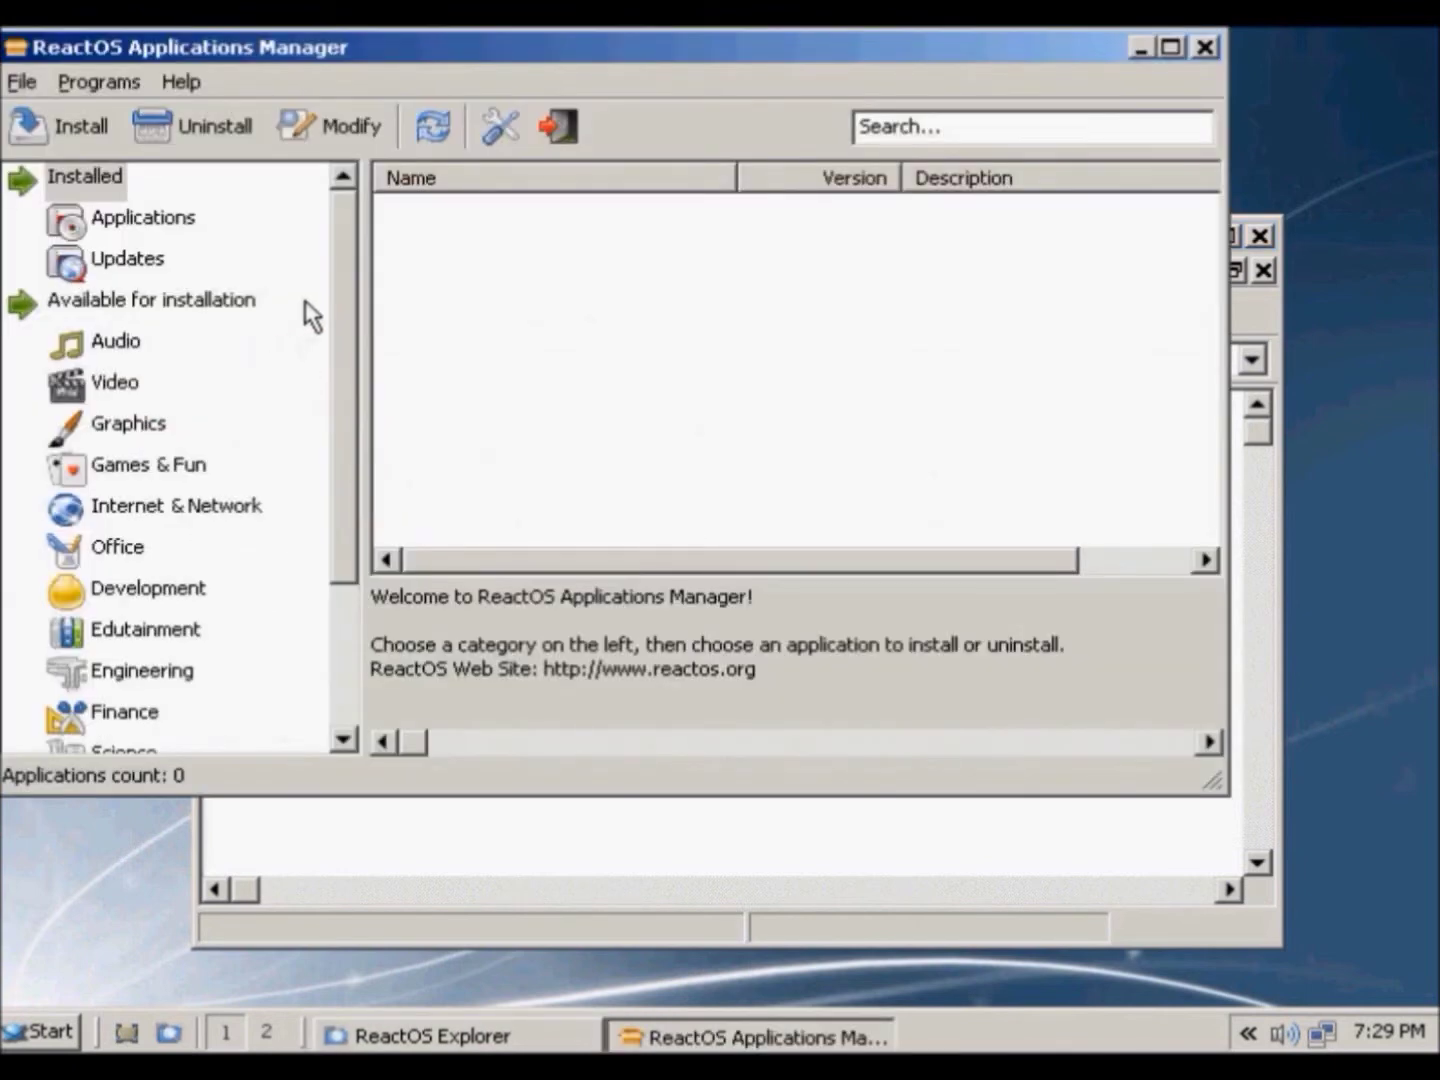
# Browse the Graphics, Games & Fun and Video categories, then choose Internet & Network.
pyautogui.moveTo(347, 330); pyautogui.dragTo(345, 433)
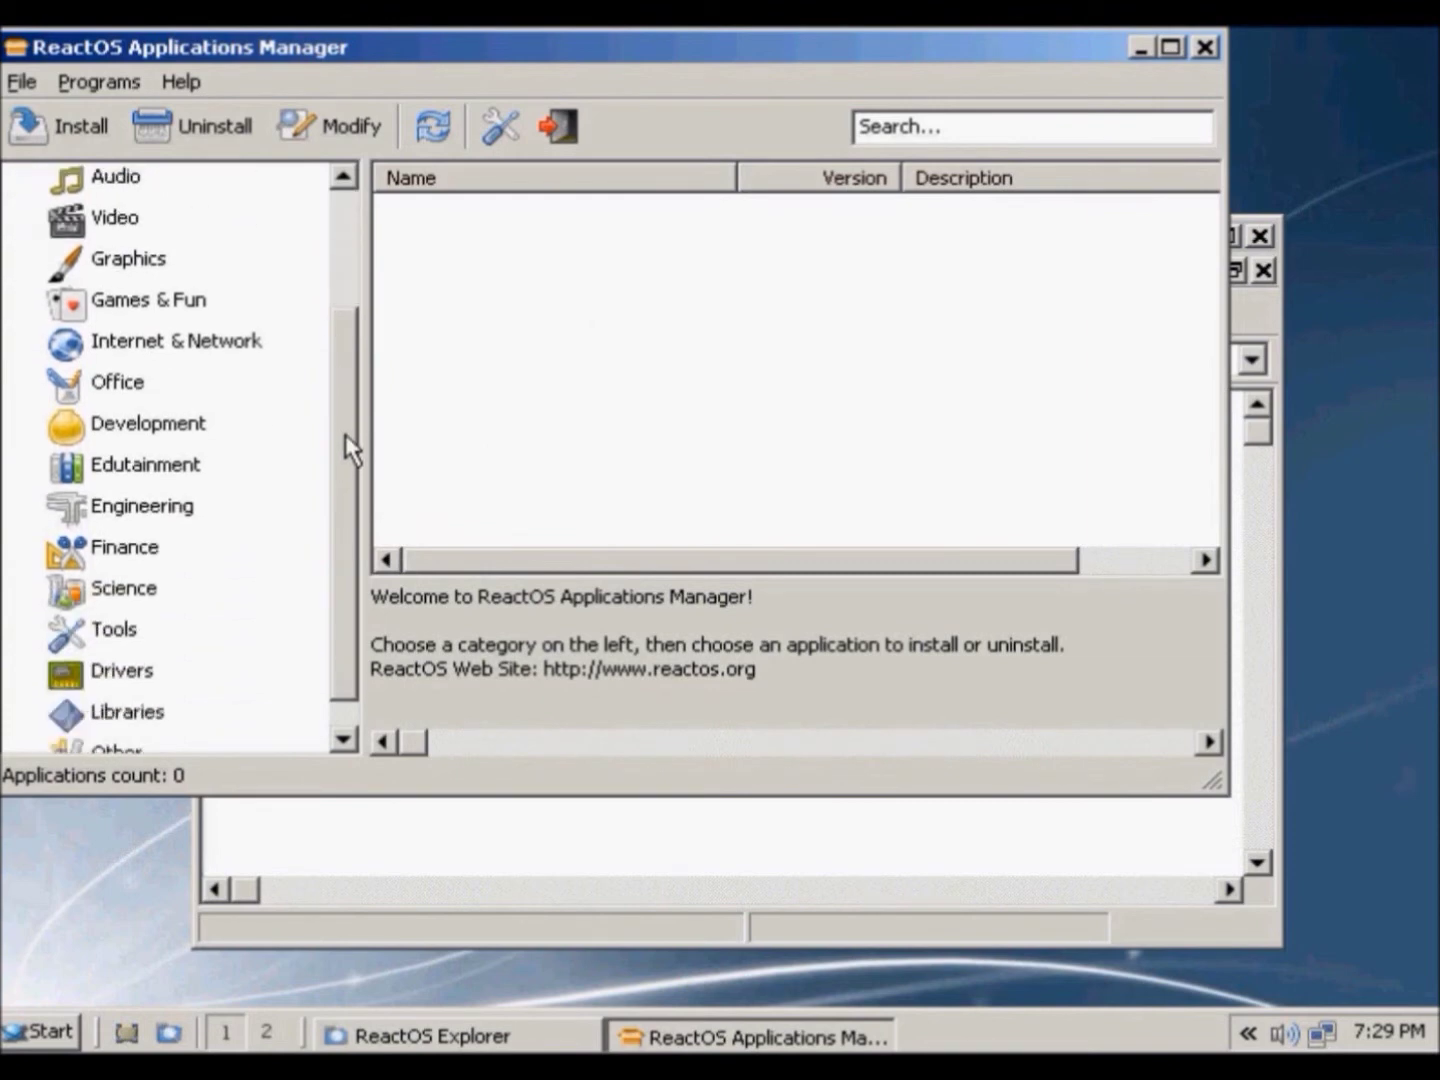
pyautogui.click(140, 270)
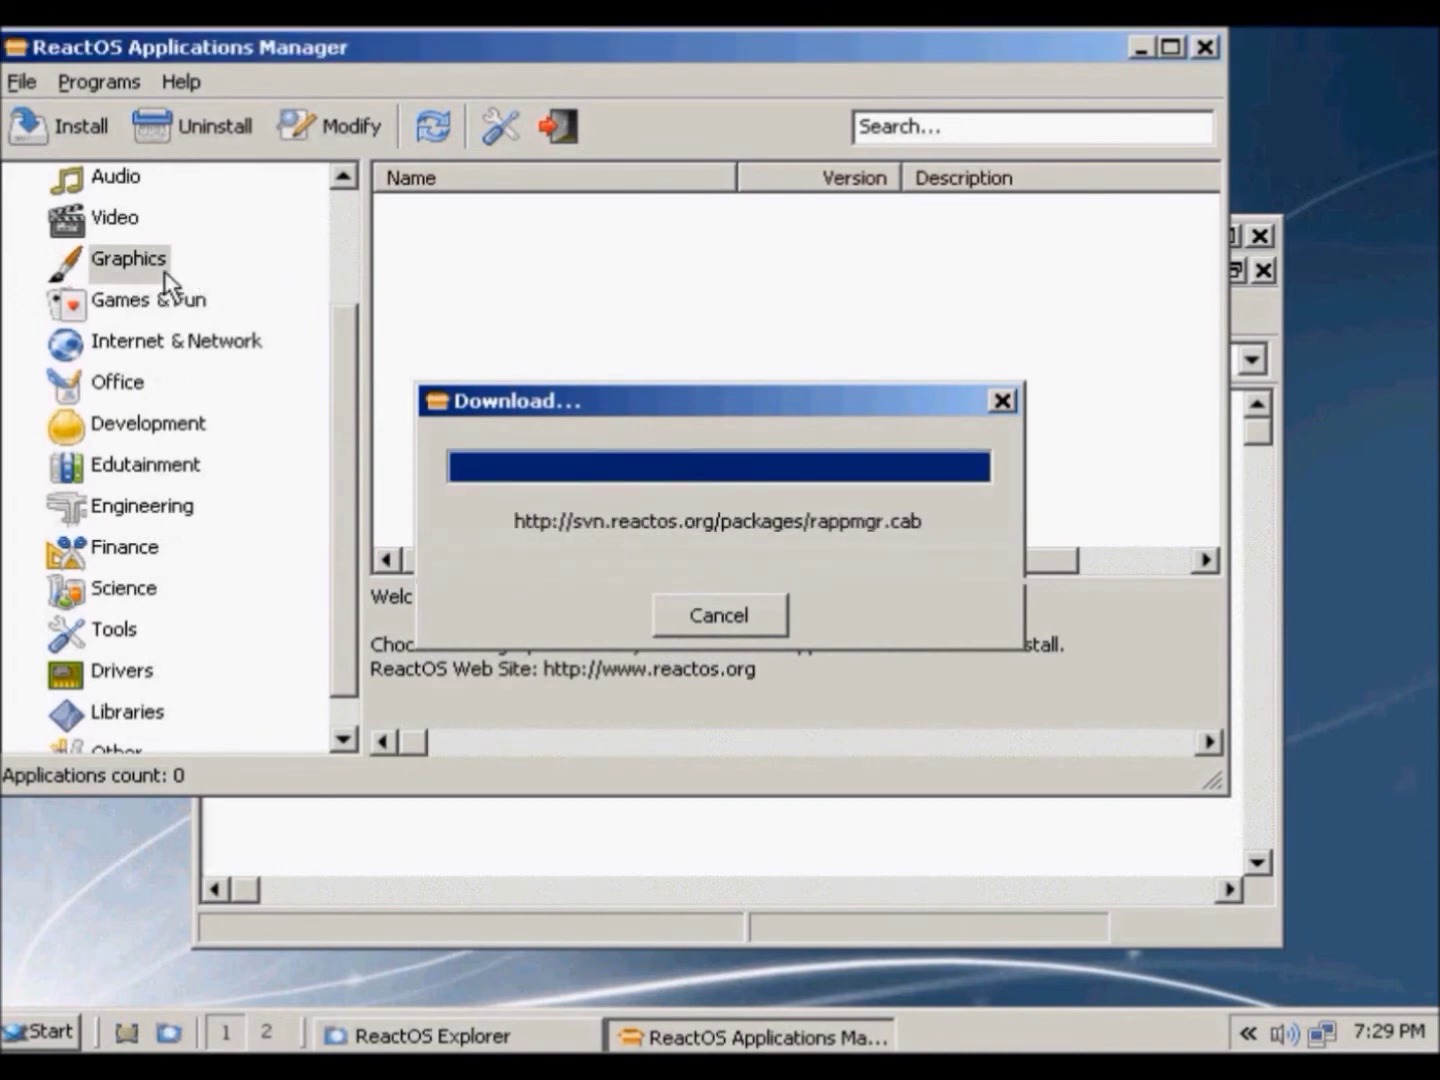
pyautogui.click(152, 306)
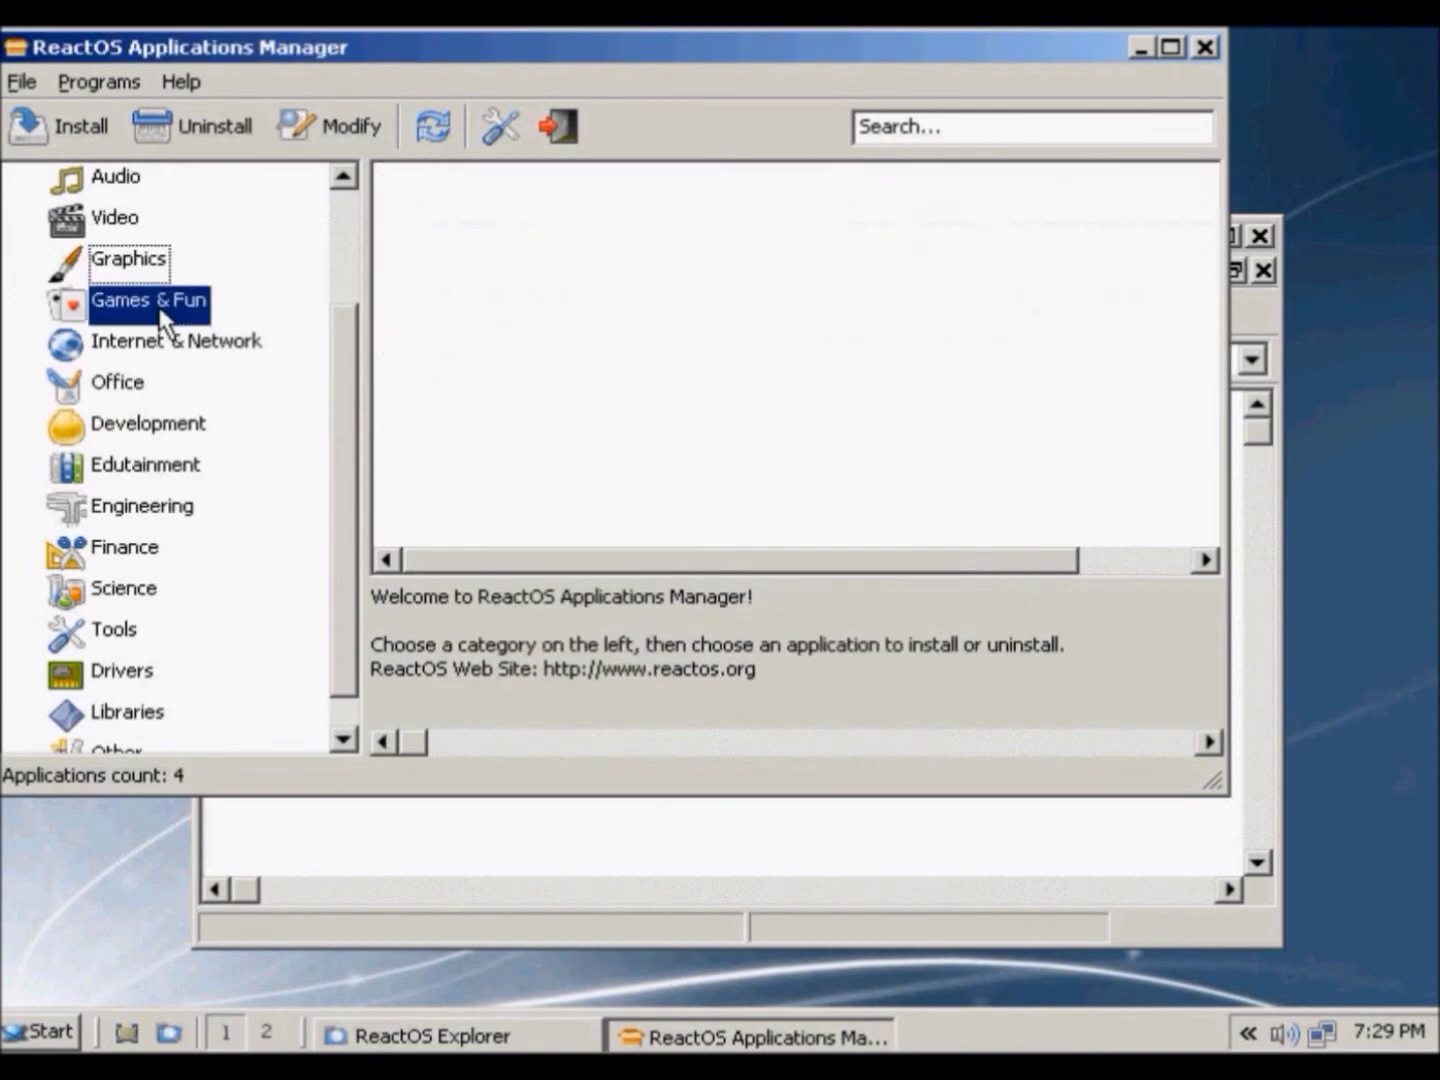
pyautogui.click(130, 342)
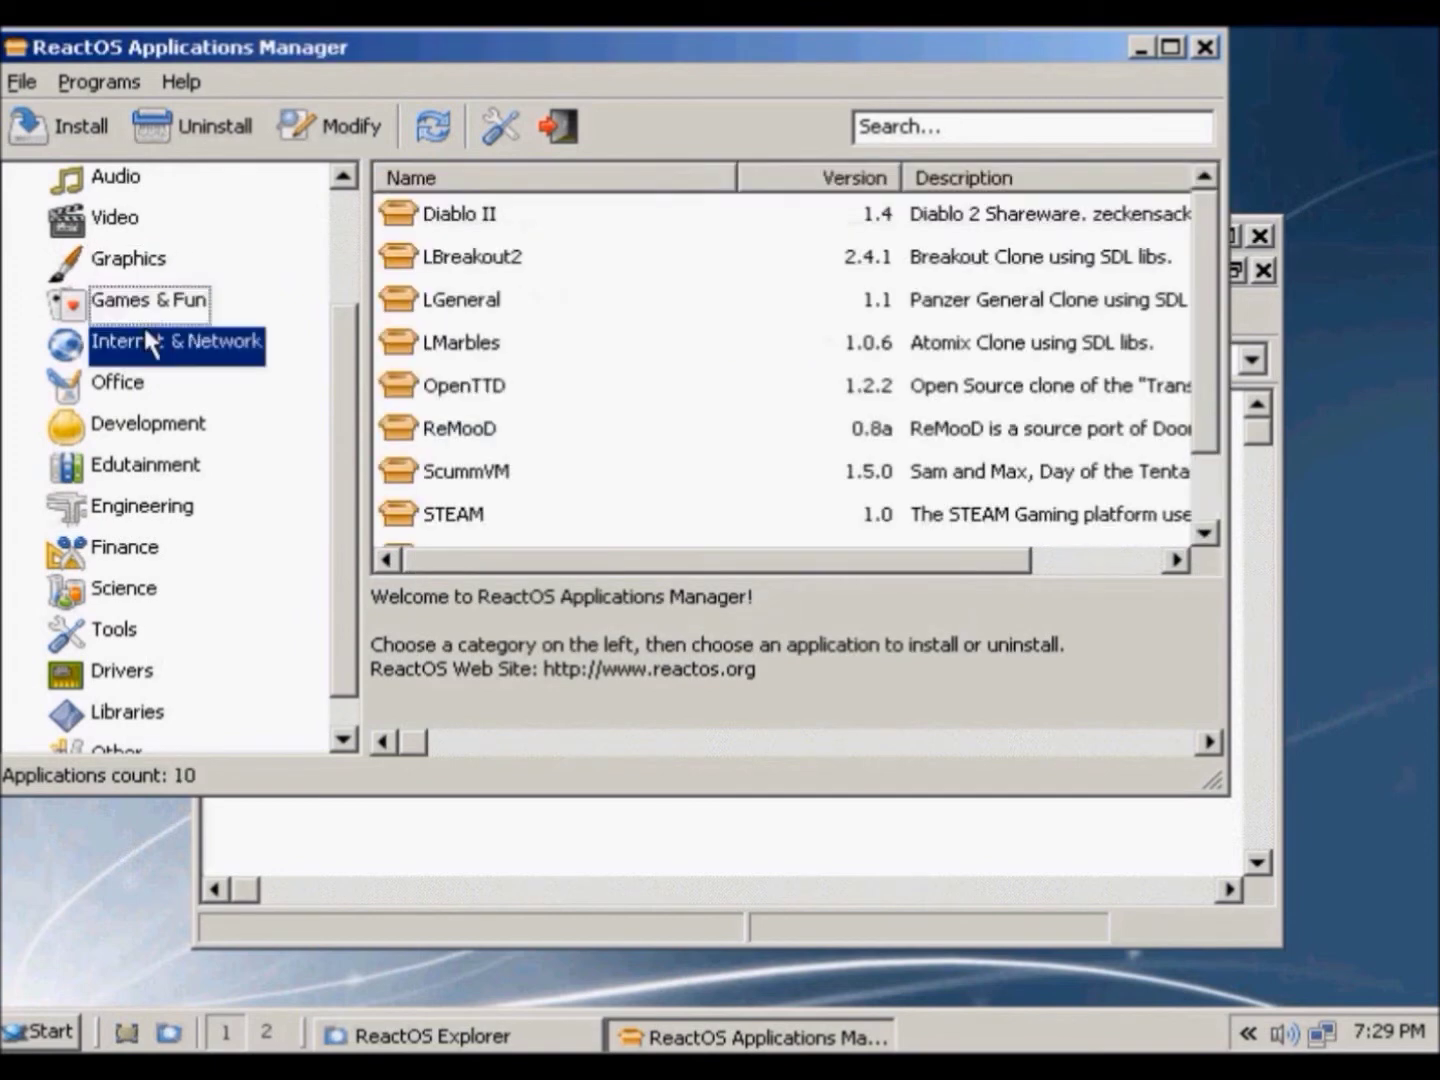
pyautogui.click(119, 230)
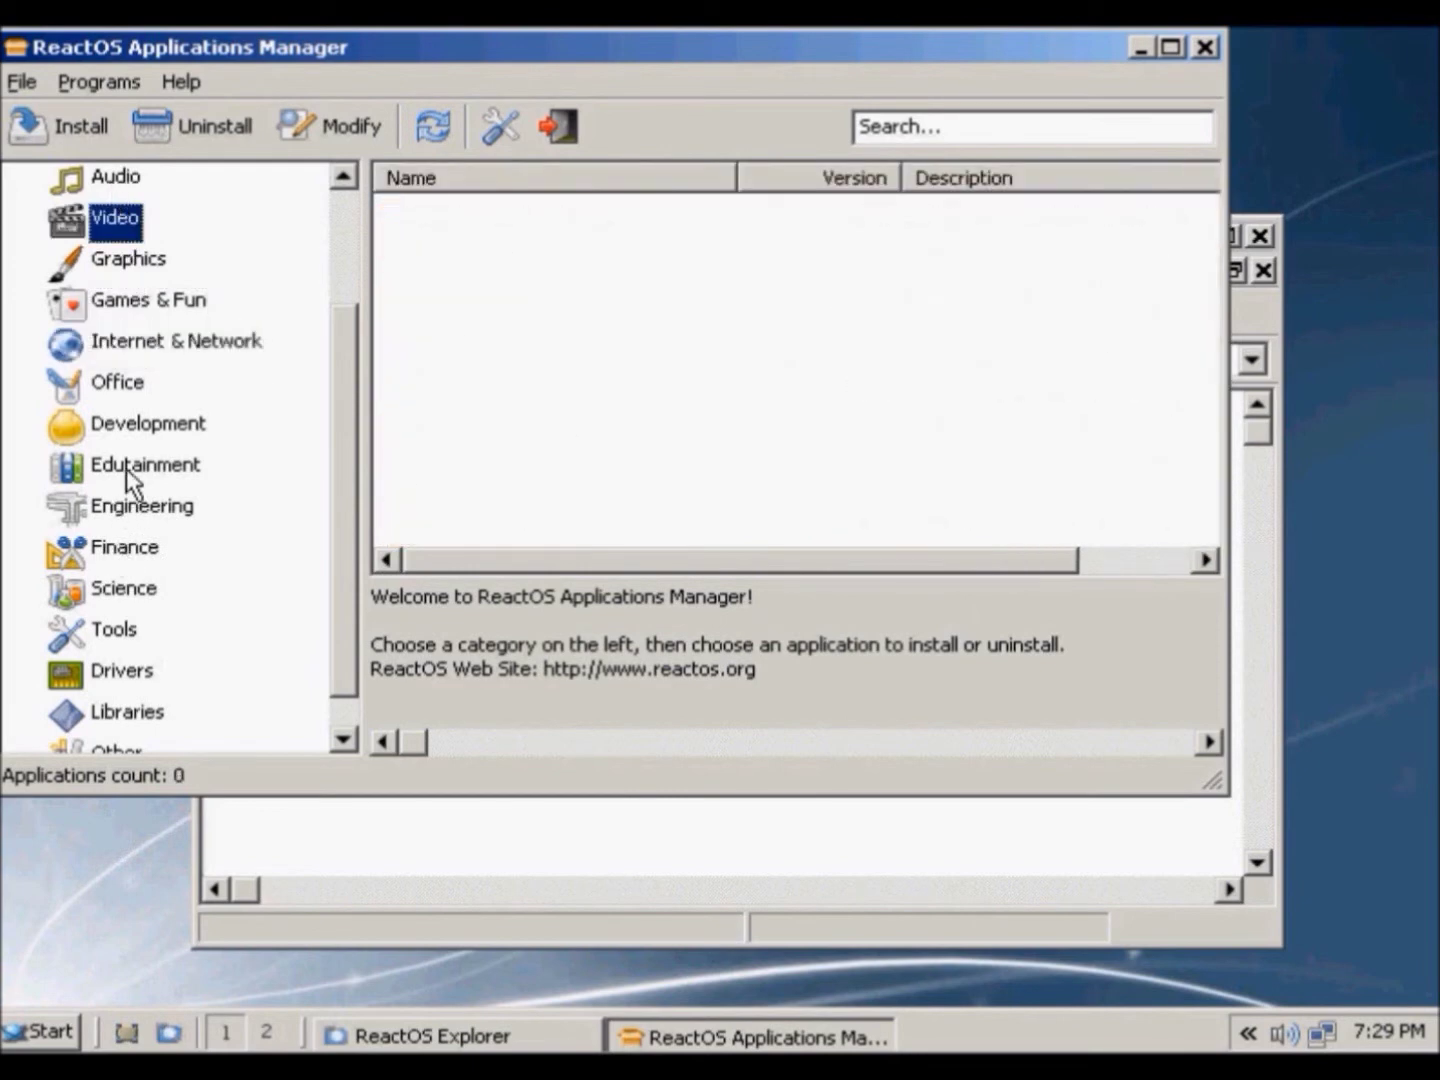
pyautogui.click(176, 345)
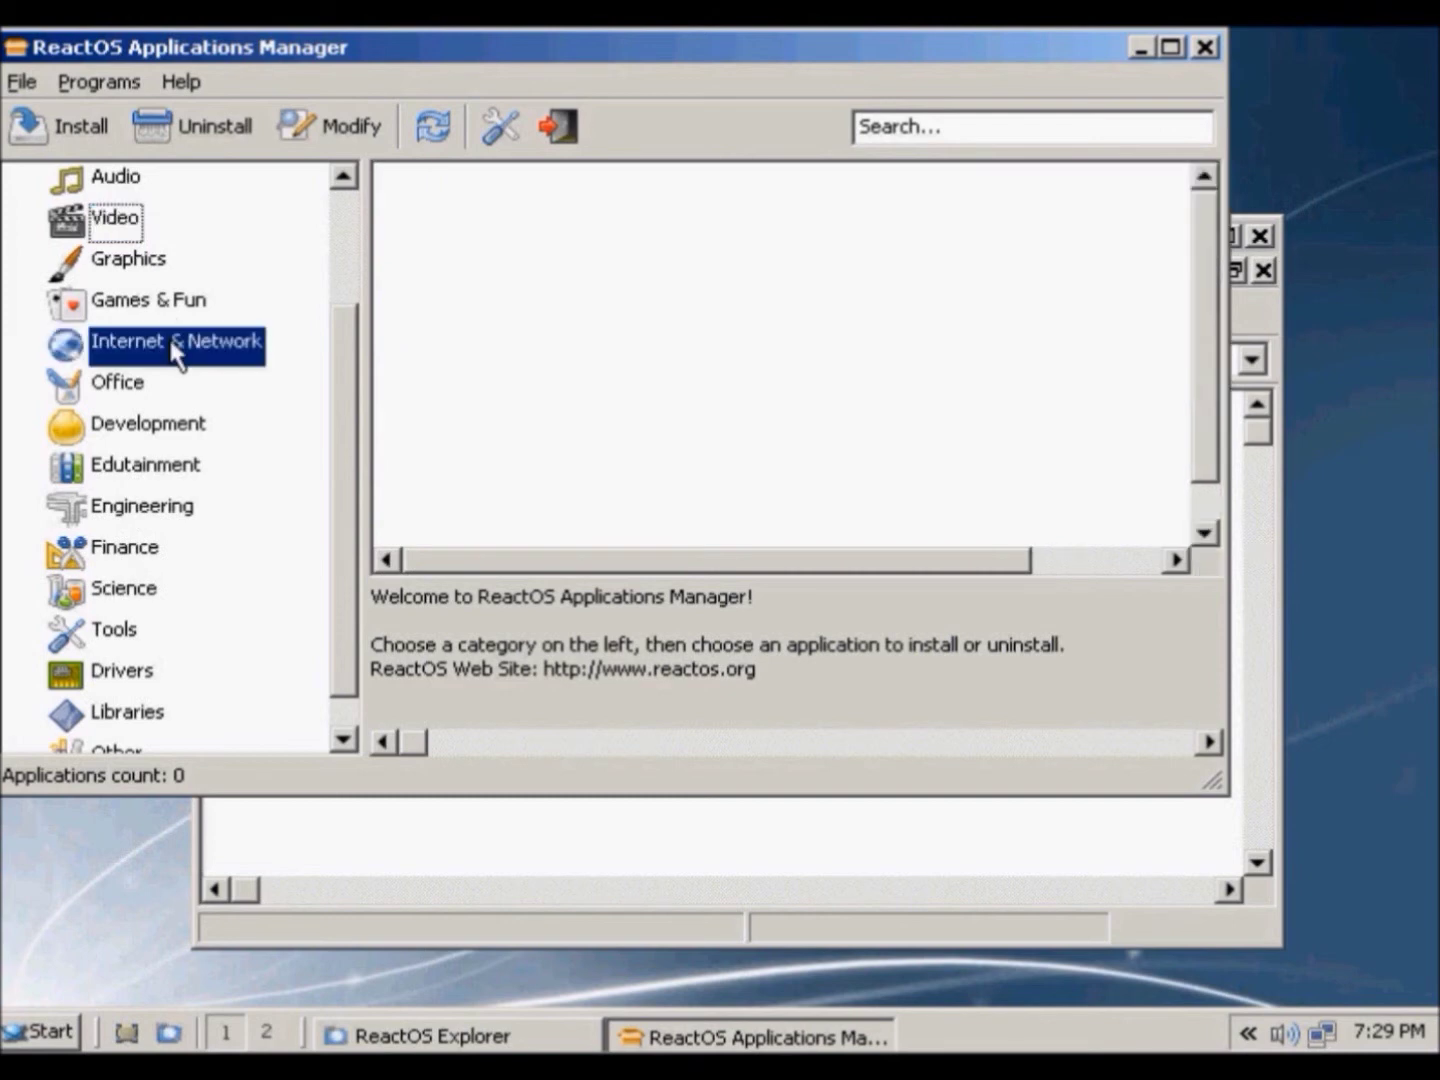
# View mIRC 6 details, scroll the list, and bring up Mozilla Firefox 3.6's actions.
pyautogui.click(852, 345)
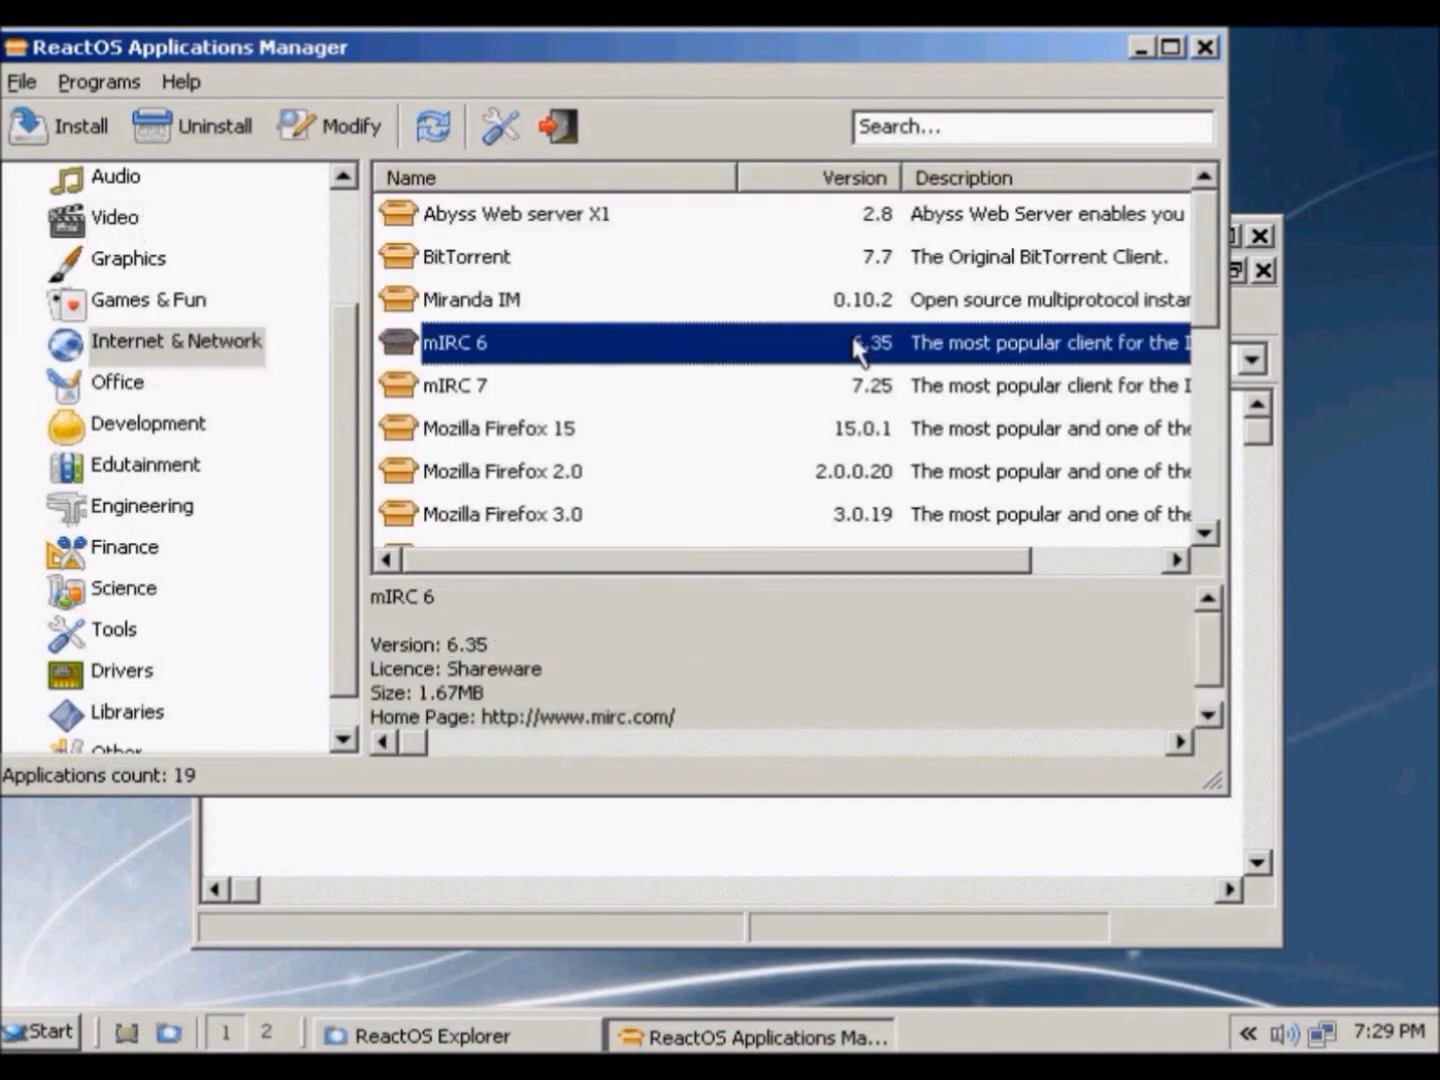
pyautogui.scroll(-3, 855, 347)
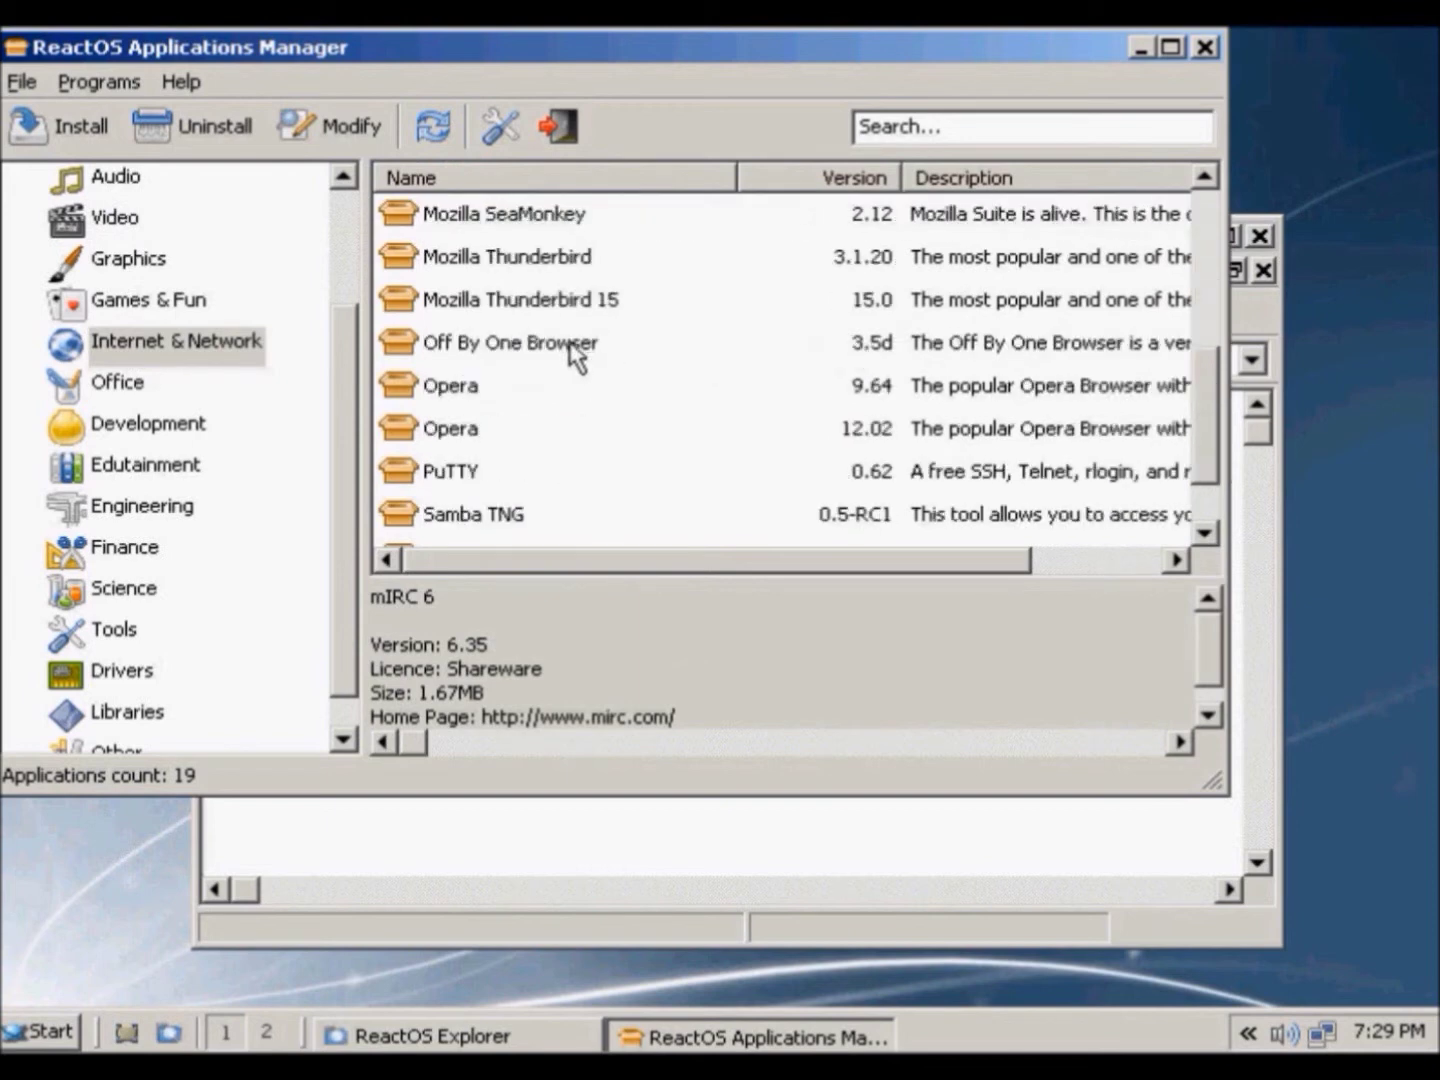
pyautogui.scroll(1, 572, 354)
pyautogui.scroll(1, 524, 378)
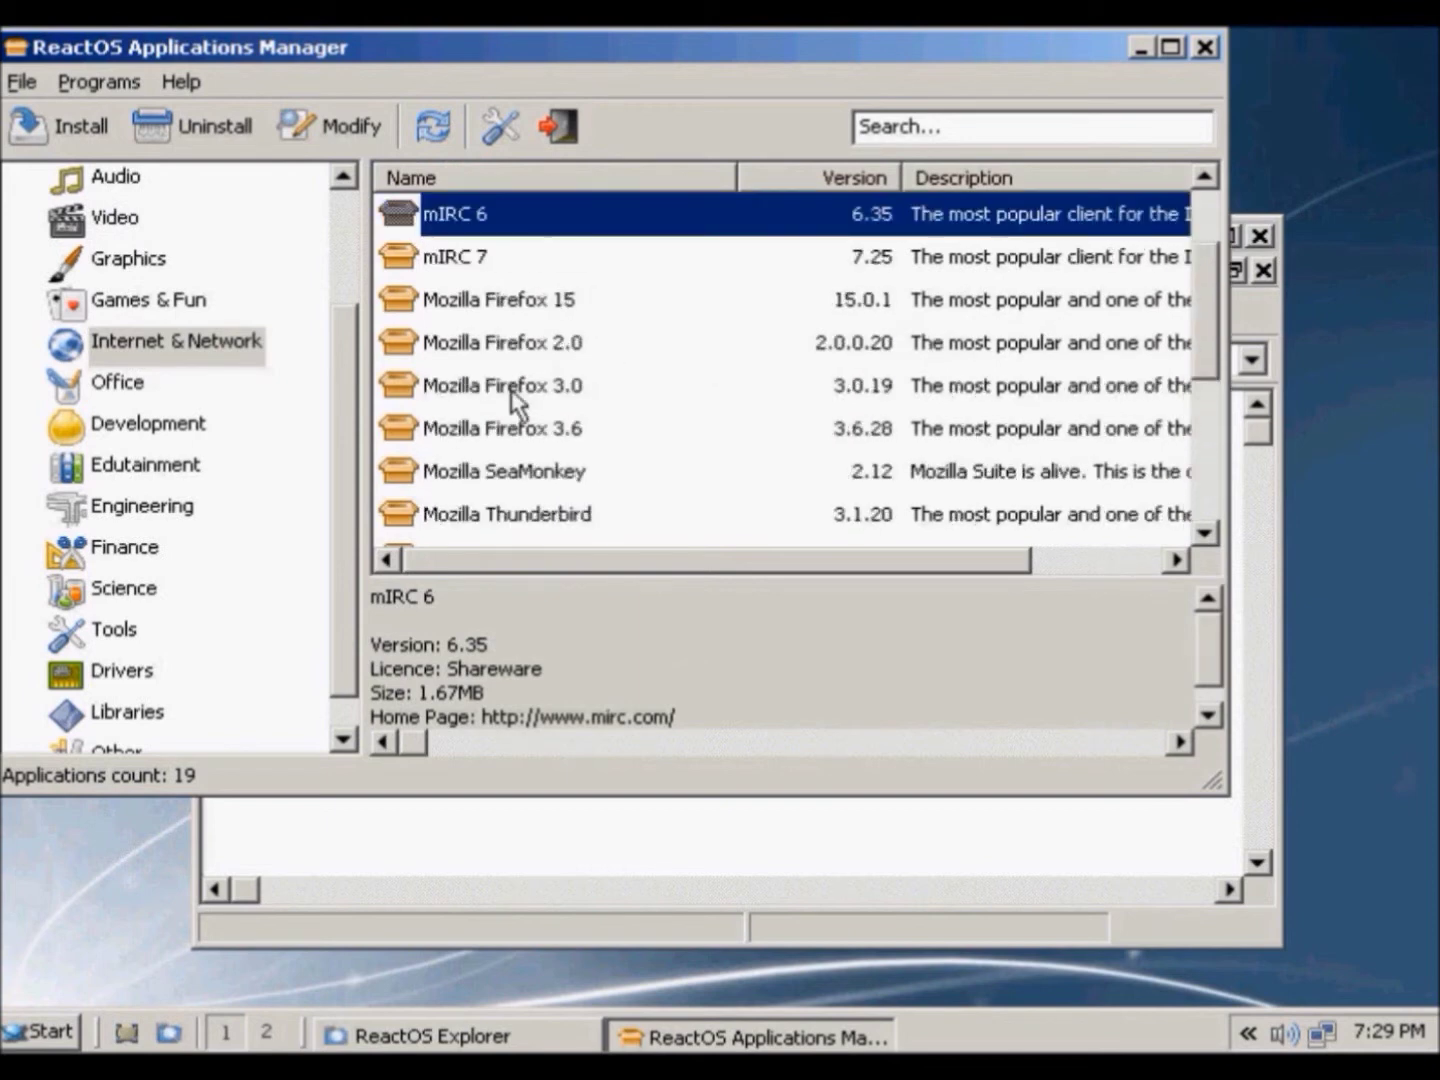
pyautogui.scroll(-3, 514, 400)
pyautogui.scroll(4, 448, 355)
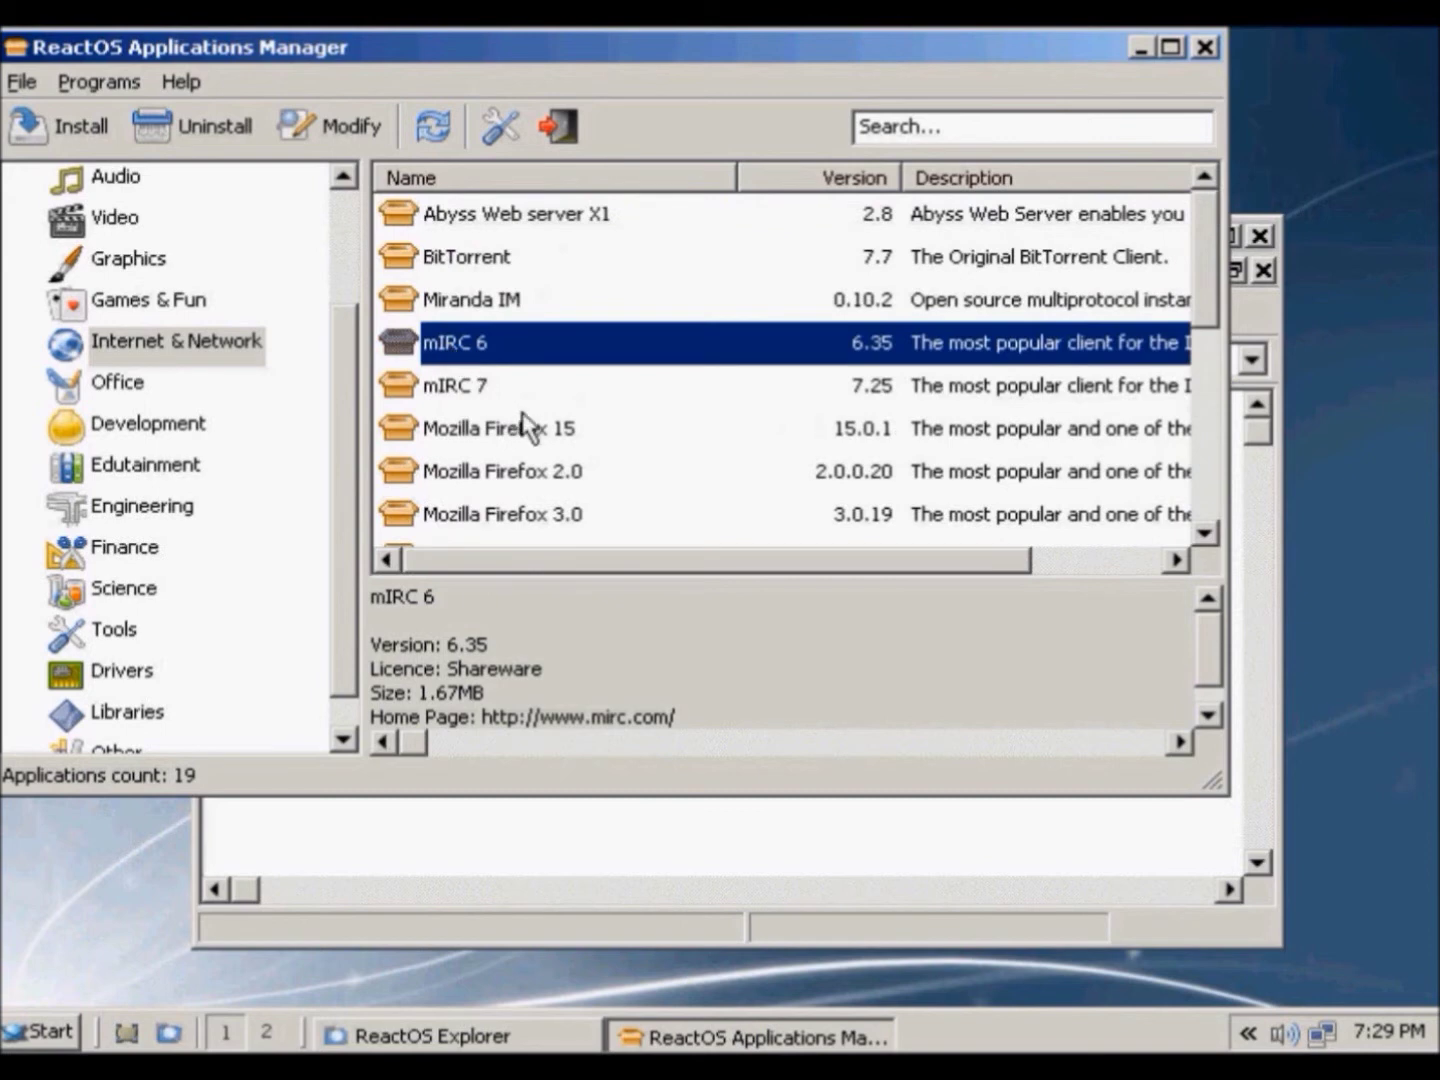
pyautogui.scroll(-1, 530, 428)
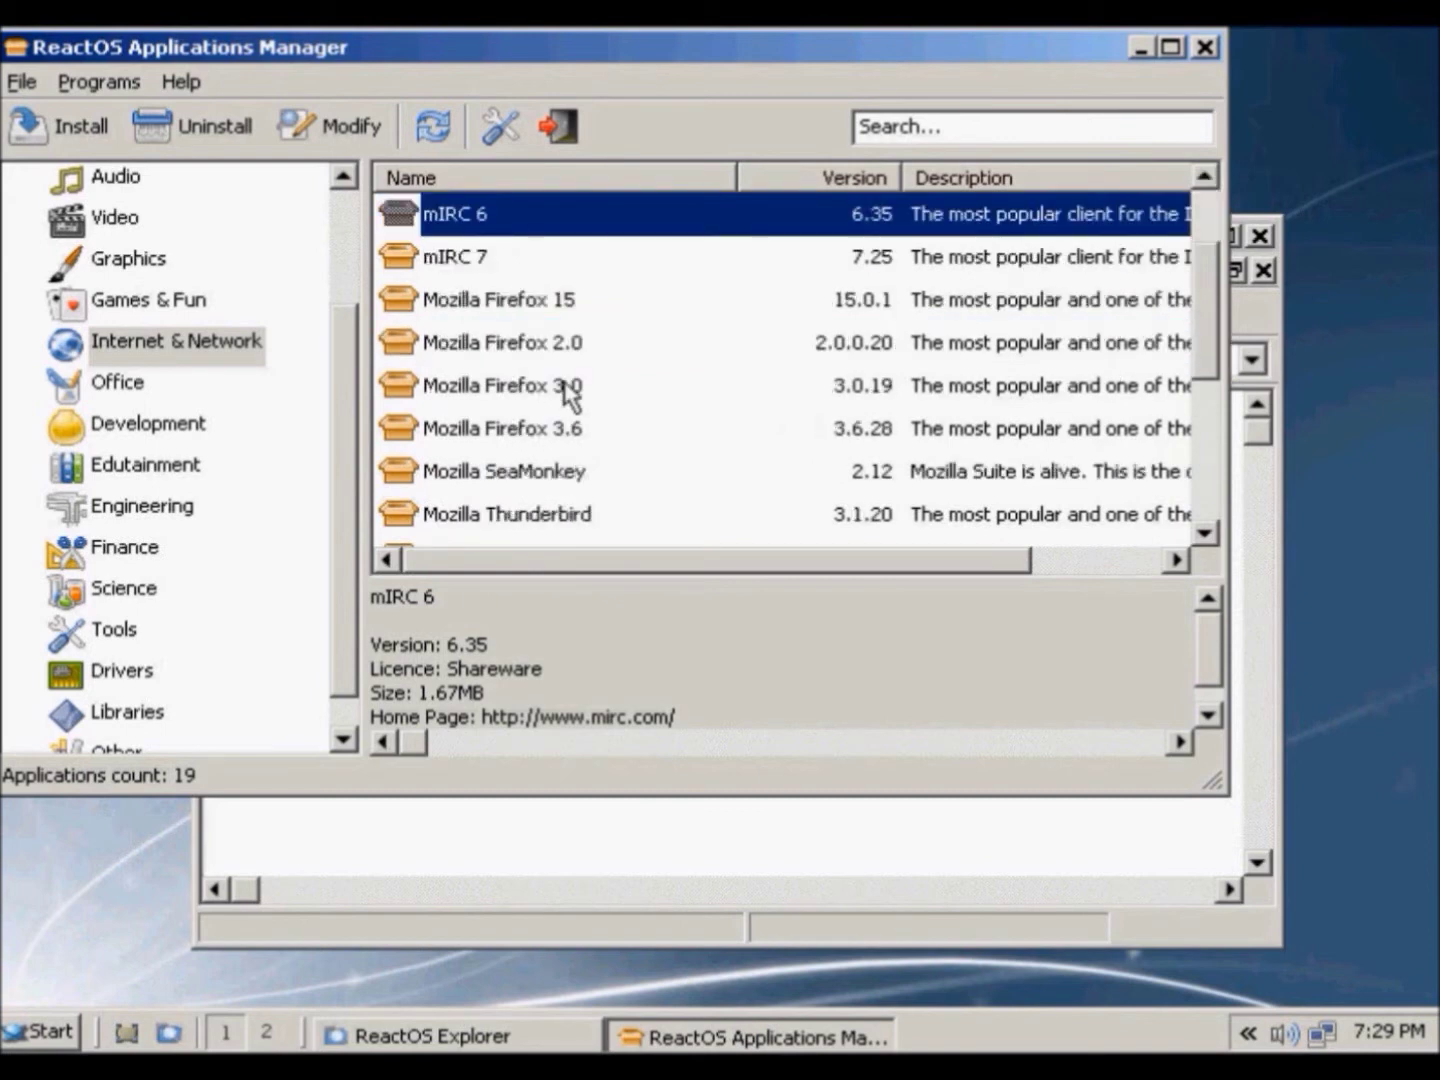
pyautogui.rightClick(522, 428)
# Install Mozilla Firefox 3.6 with the Standard setup type and finish the wizard.
pyautogui.click(567, 450)
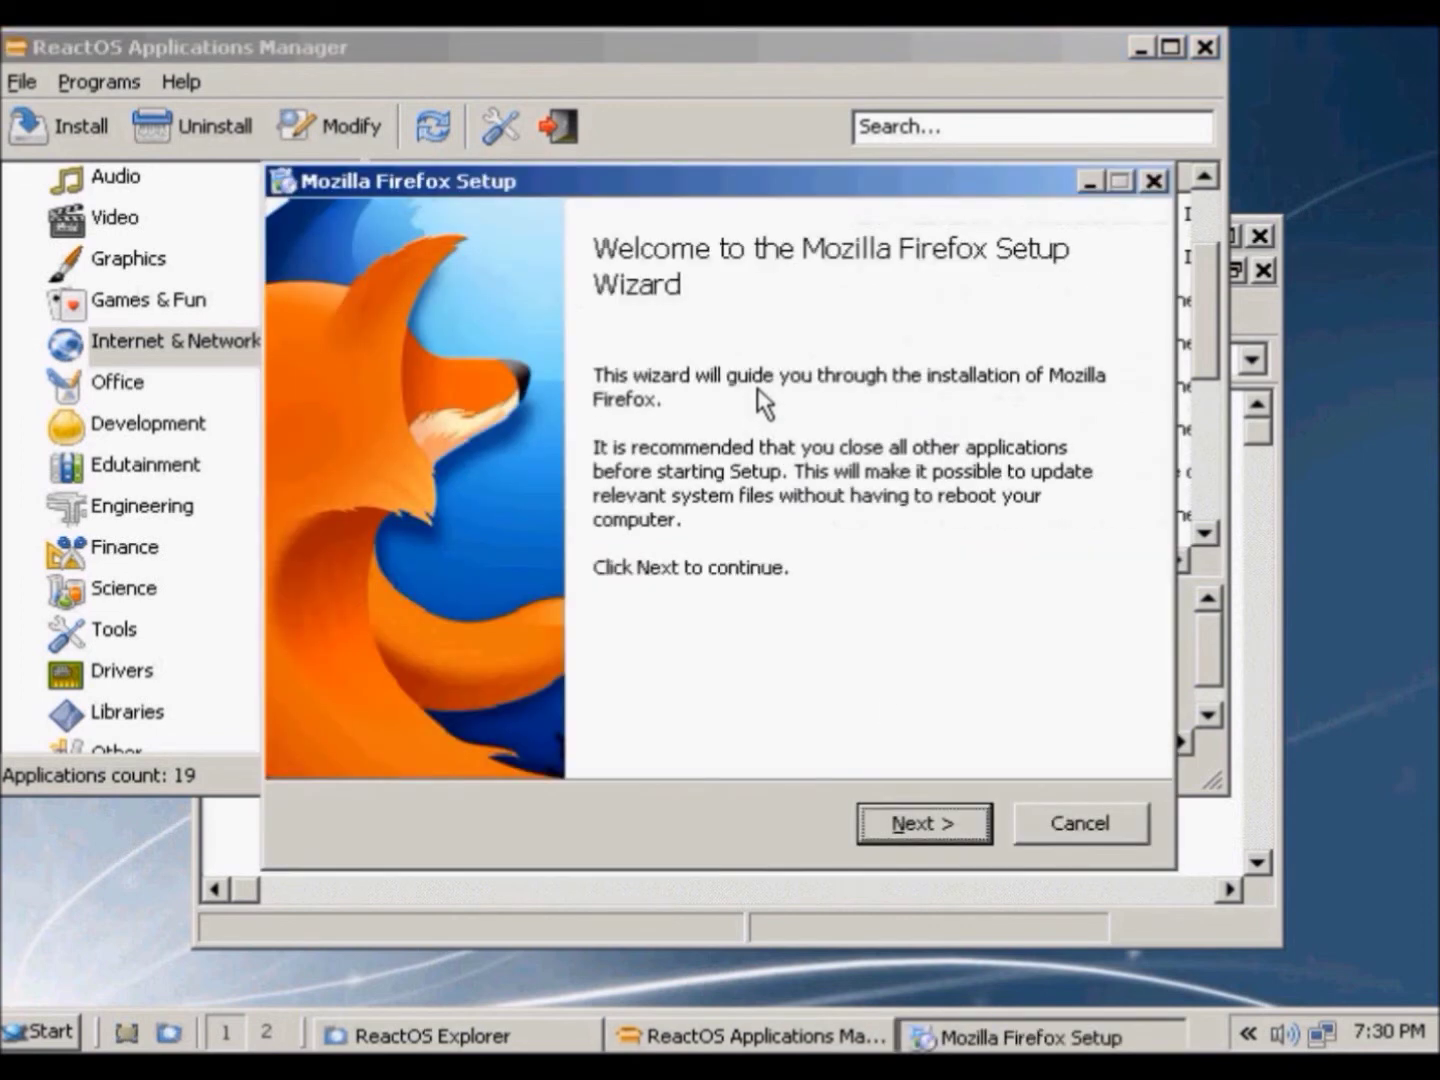
pyautogui.click(927, 817)
pyautogui.click(927, 817)
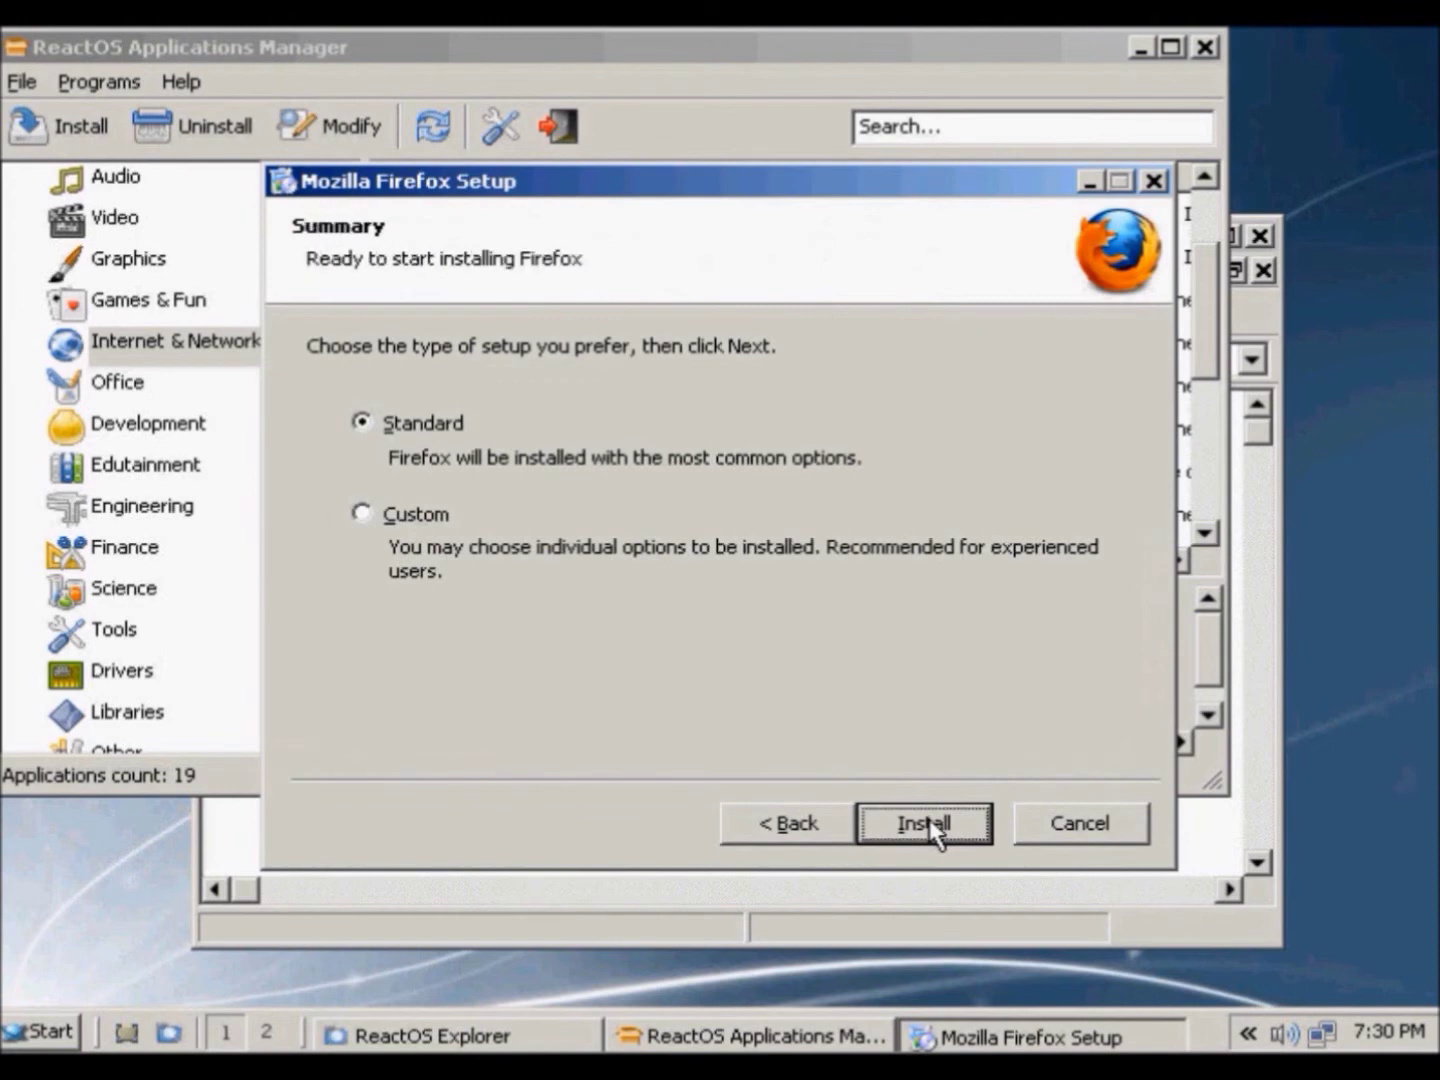
pyautogui.click(930, 825)
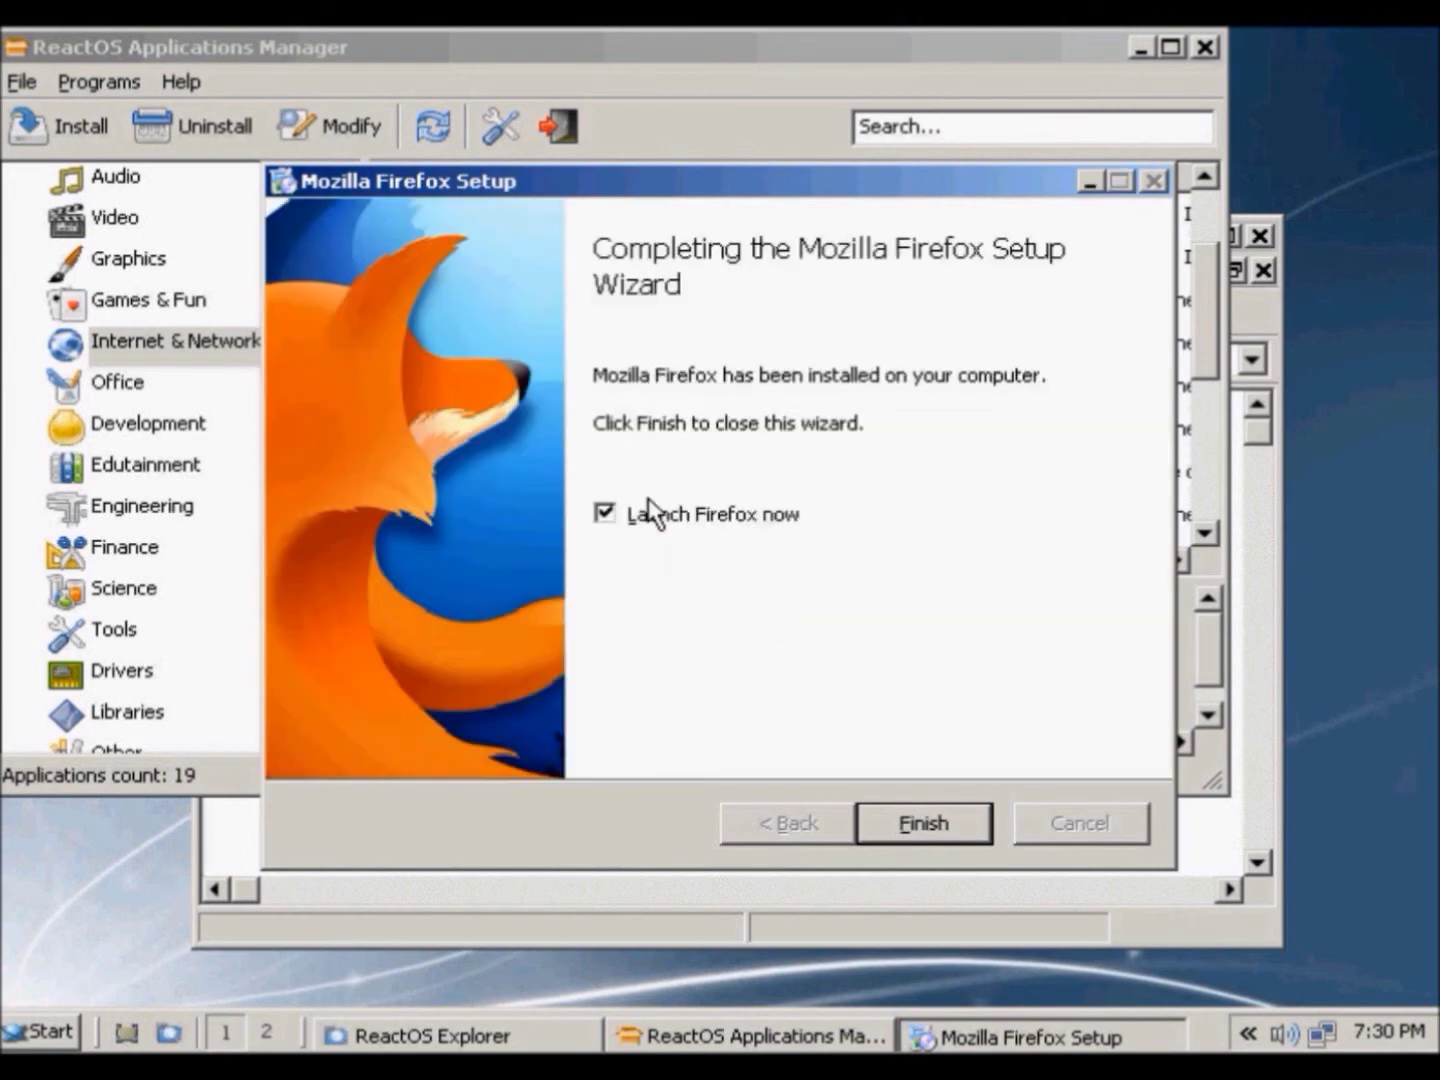
pyautogui.click(930, 822)
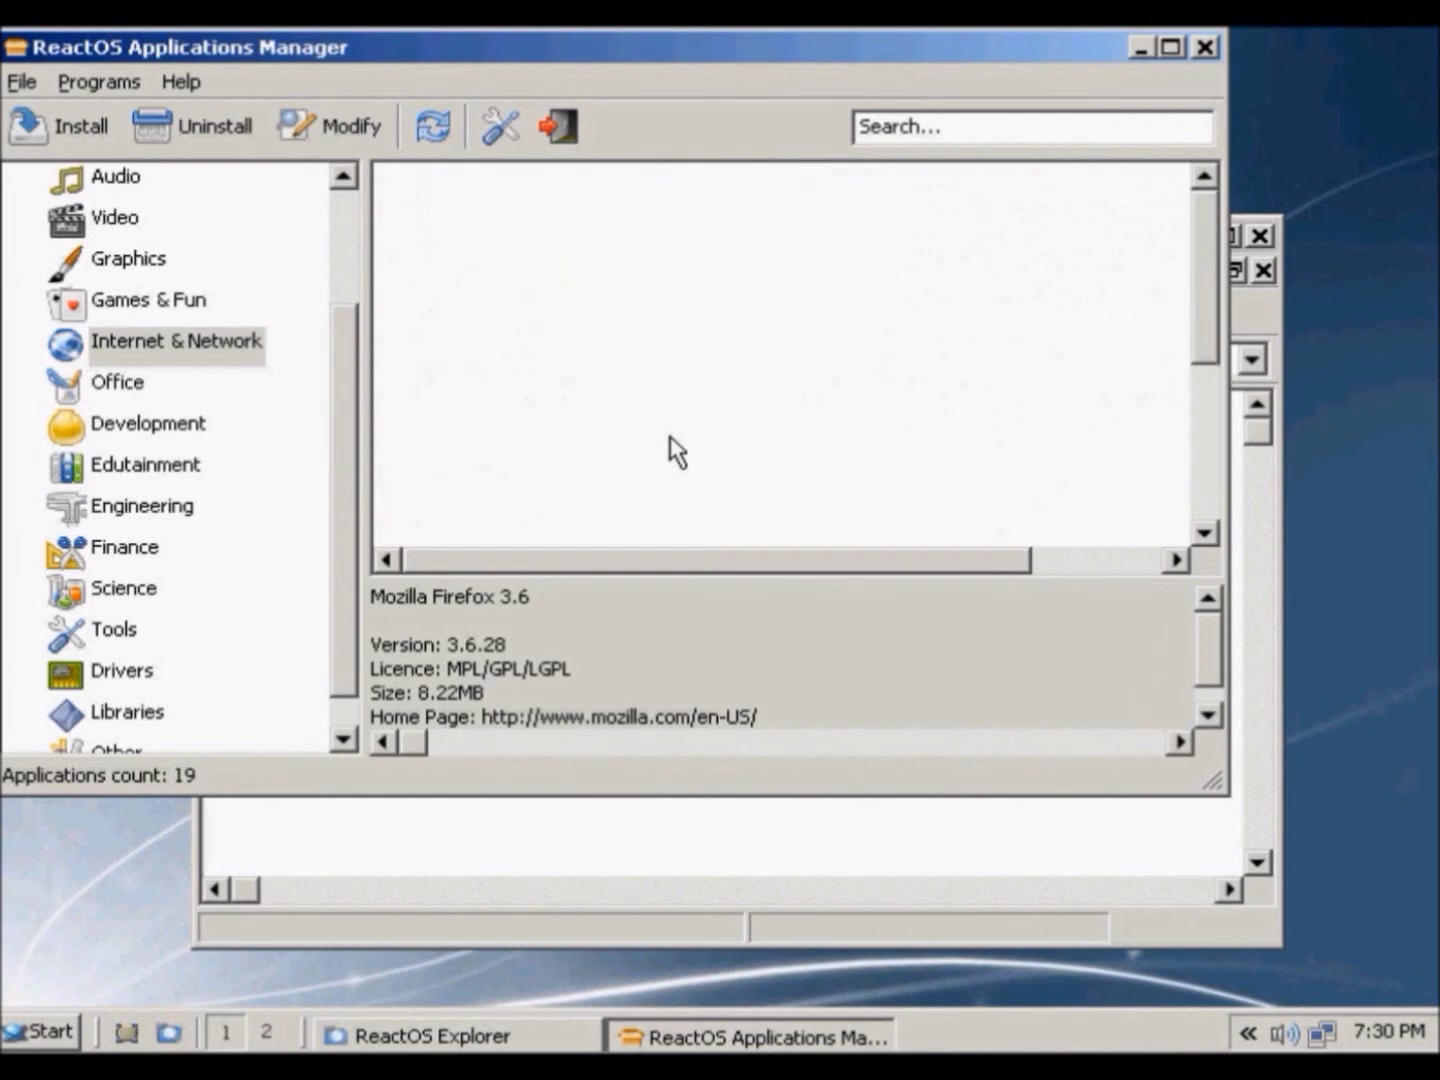
# Scroll down to Opera 9.64 and start its download and install from the right-click menu.
pyautogui.click(670, 440)
pyautogui.scroll(-4, 670, 445)
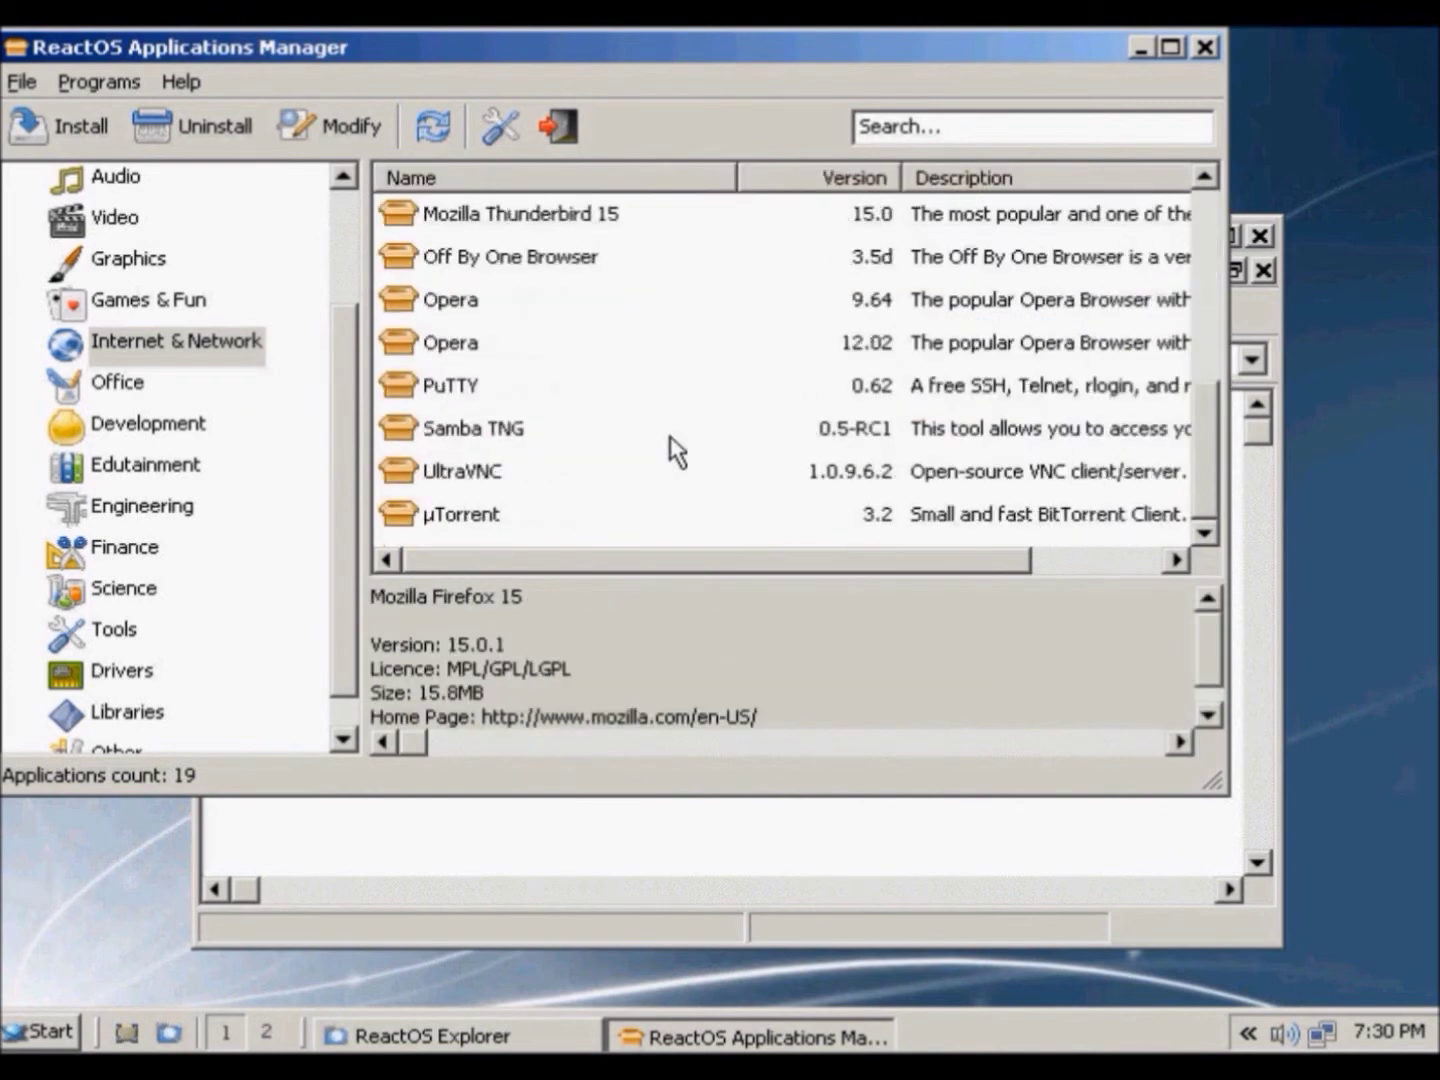
pyautogui.click(674, 319)
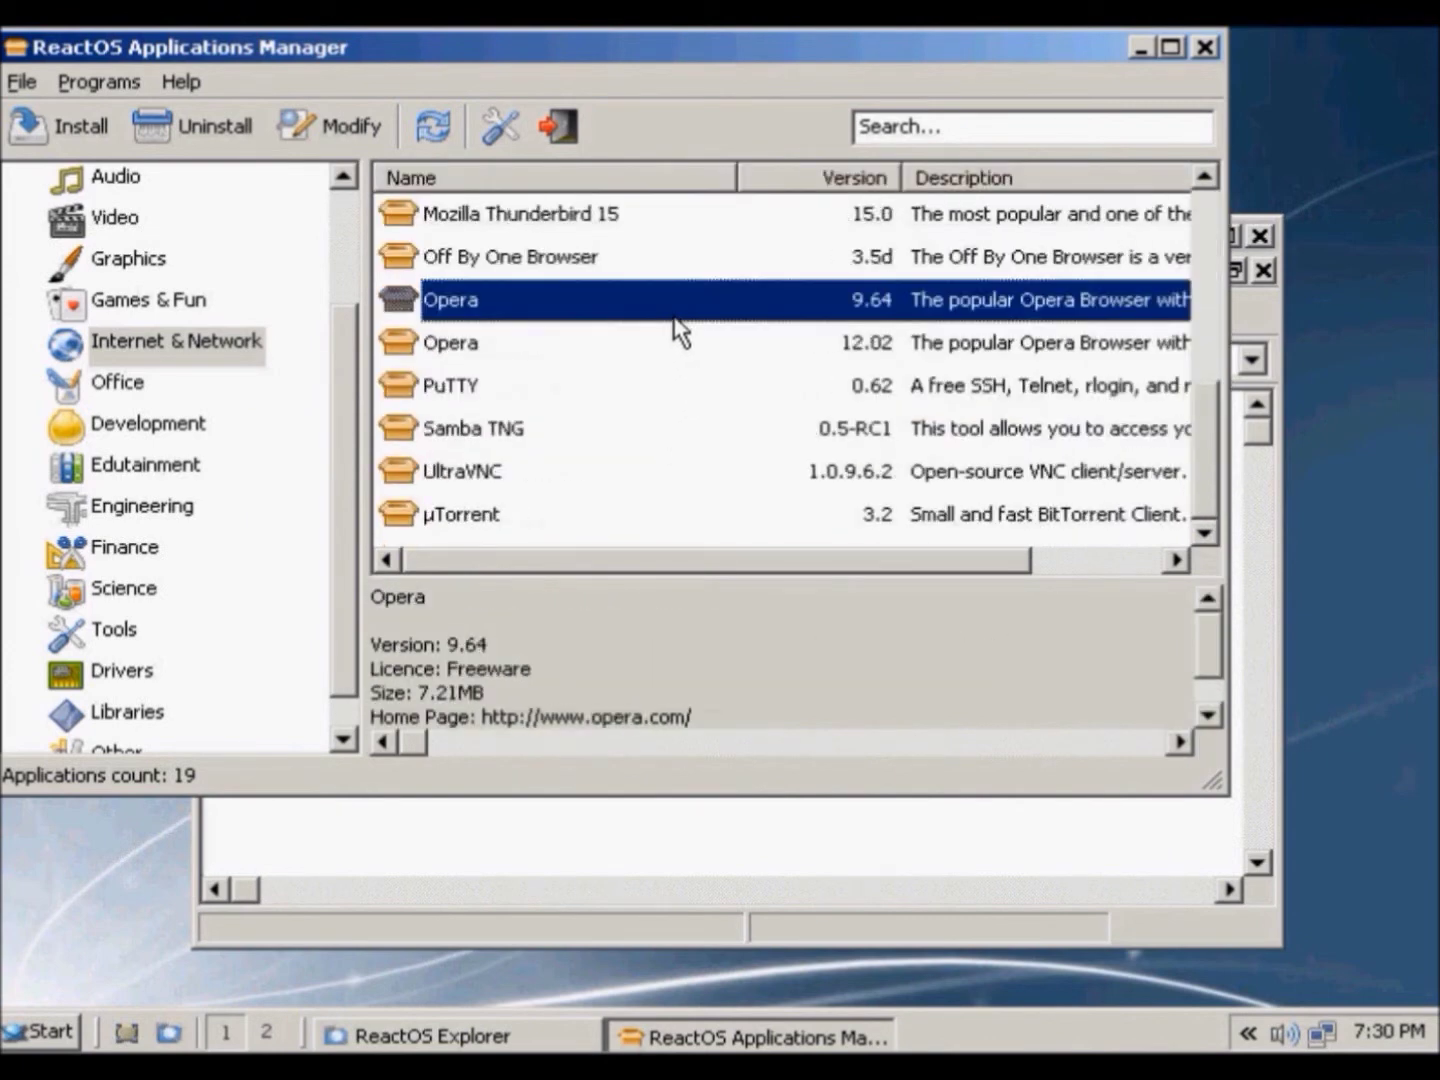
pyautogui.rightClick(665, 305)
pyautogui.click(700, 316)
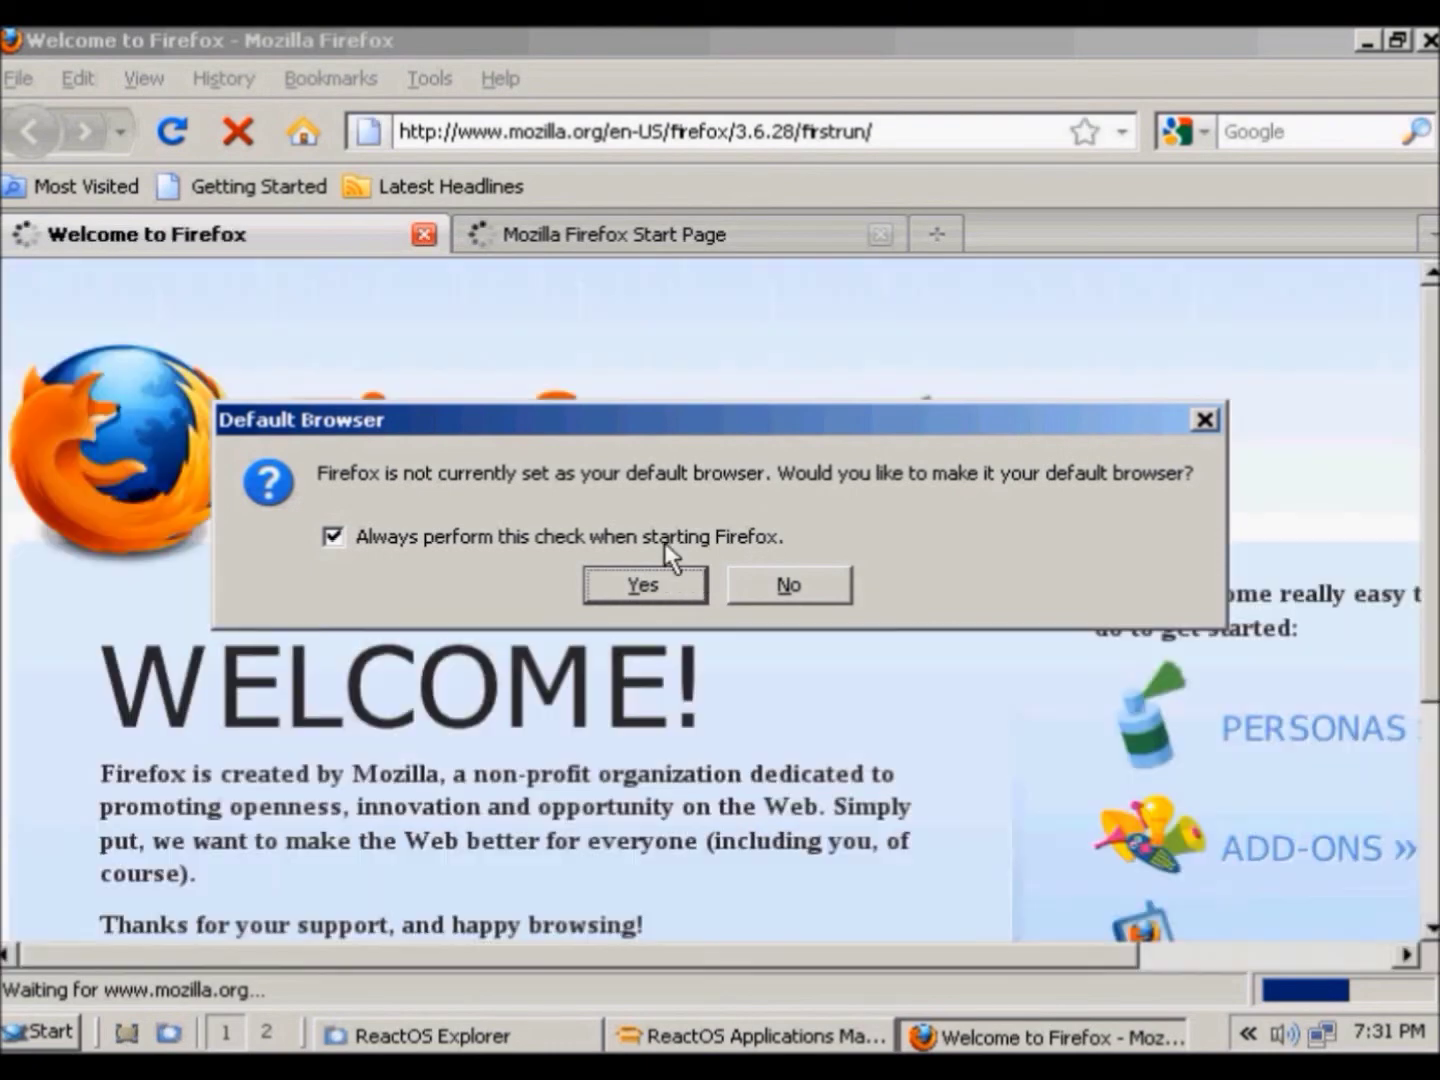
# Accept Firefox as the default browser, then minimize the Firefox window.
pyautogui.click(646, 582)
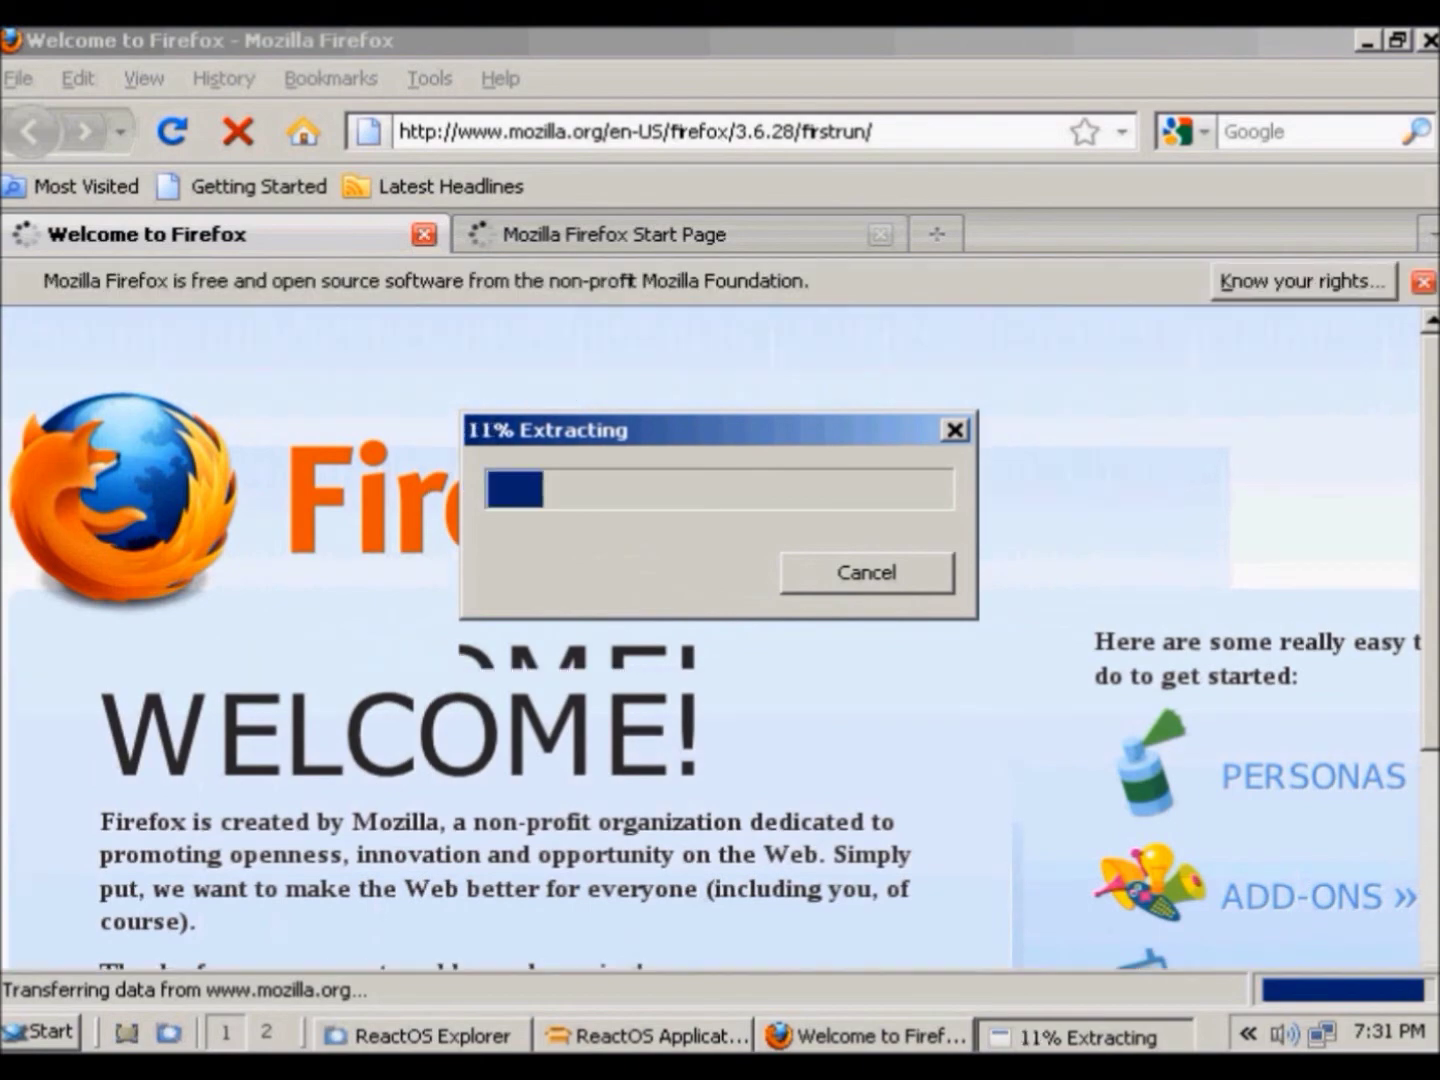
pyautogui.click(1368, 50)
pyautogui.click(1366, 44)
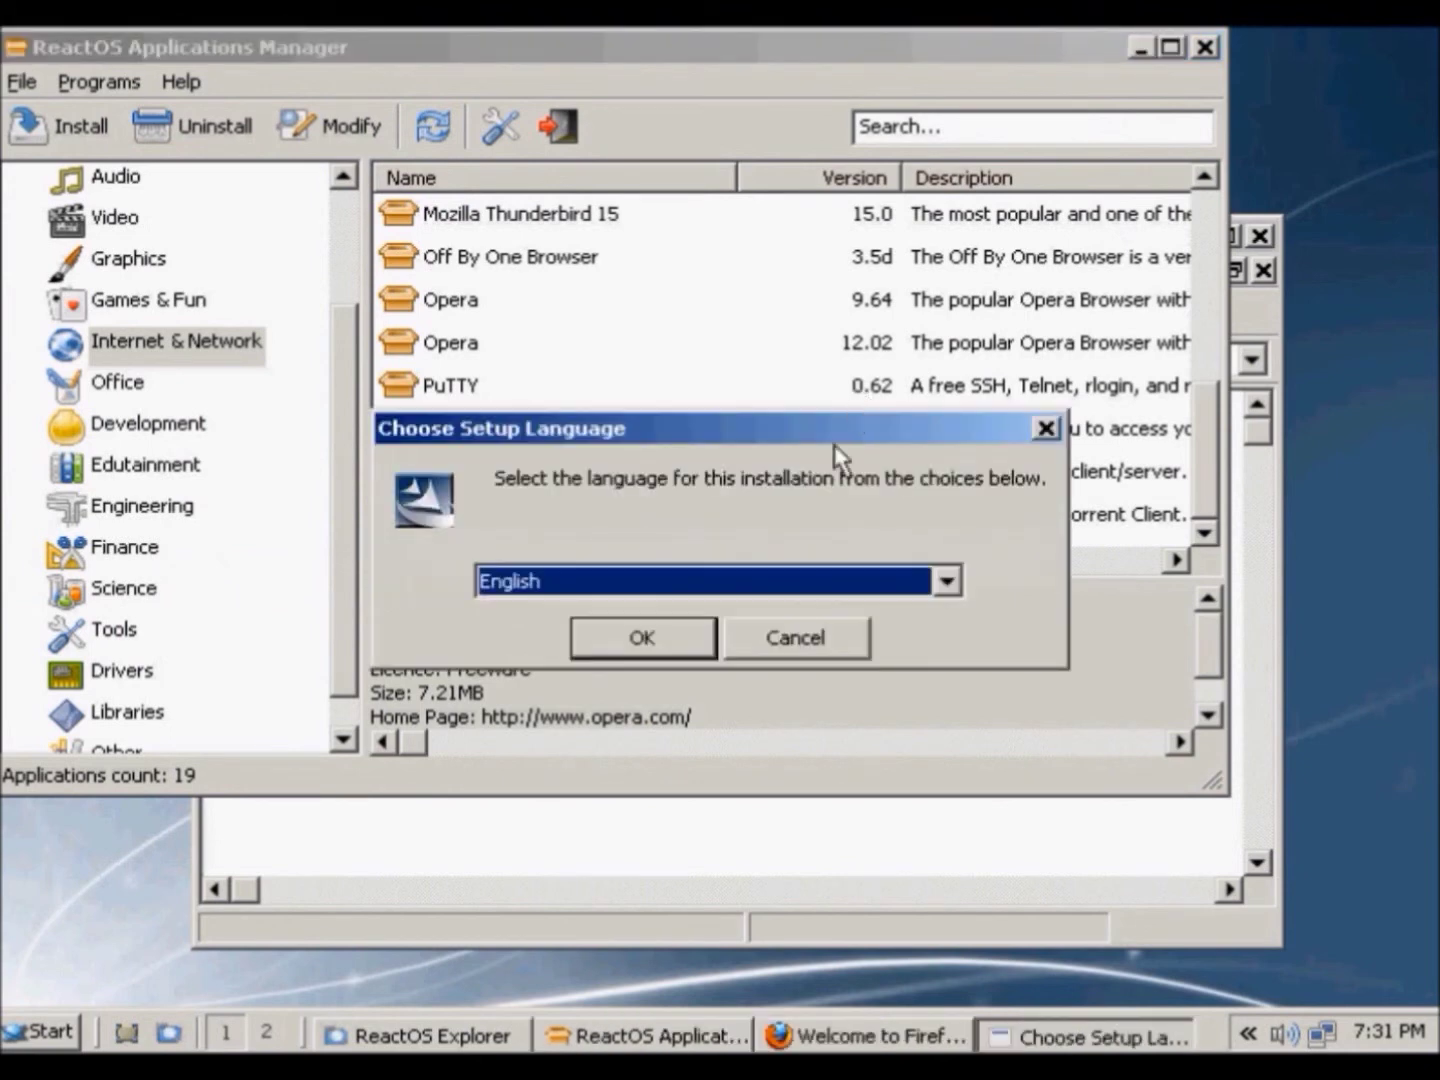
# Choose English as the Opera setup language, read through the licence and accept it.
pyautogui.click(676, 642)
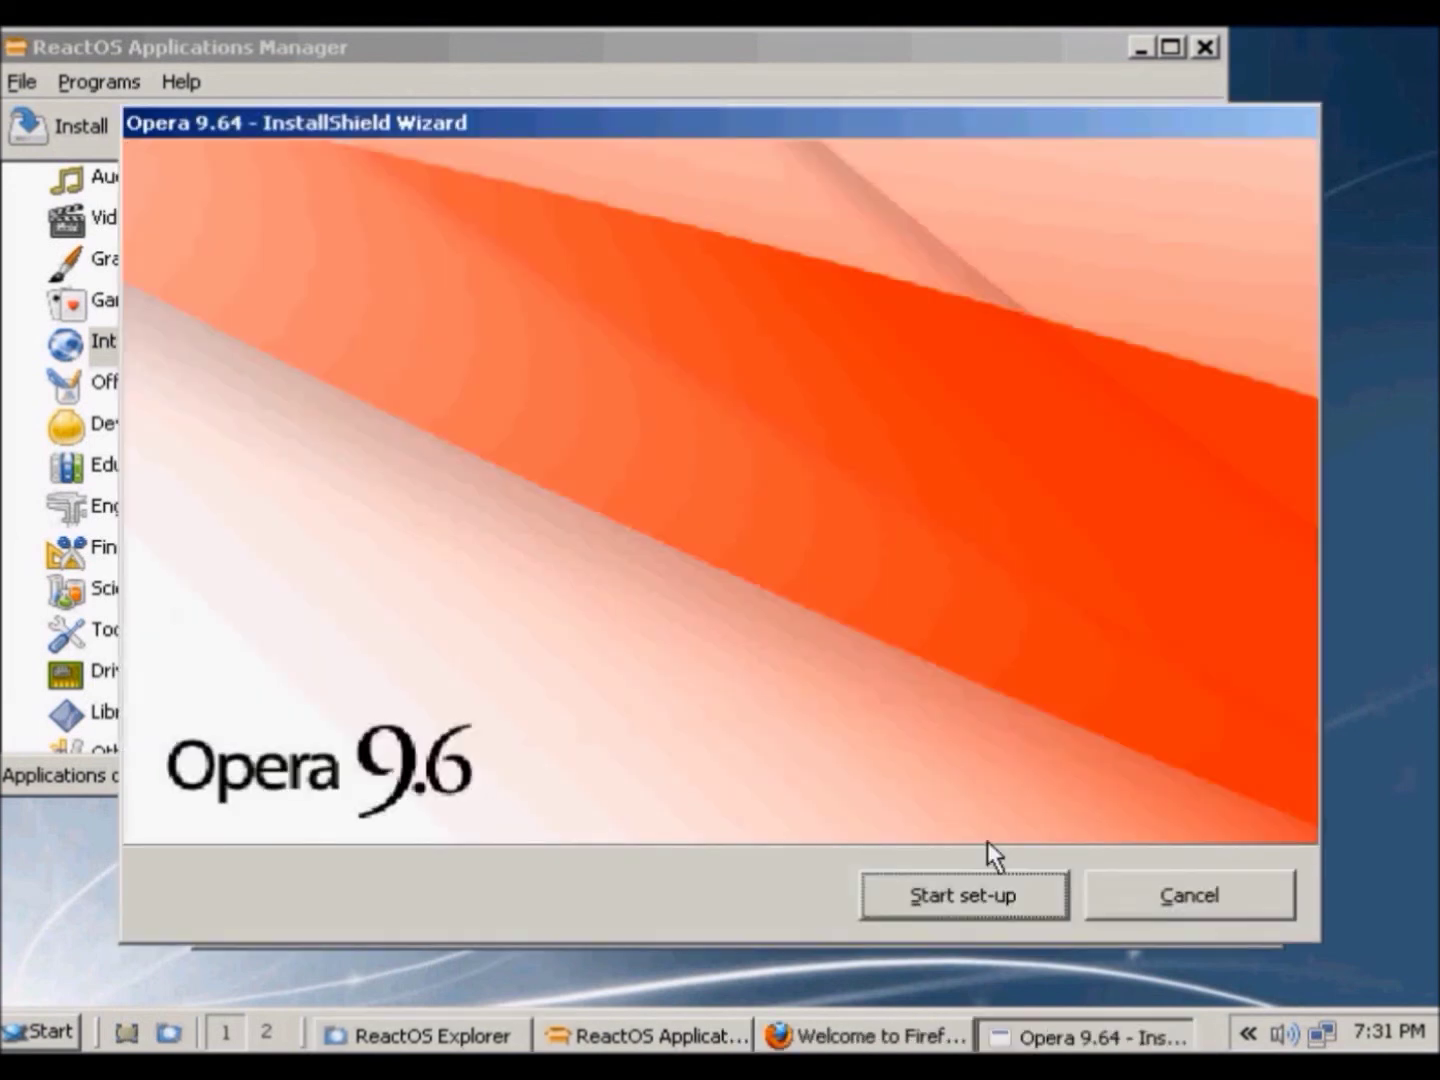
pyautogui.click(955, 915)
pyautogui.click(861, 489)
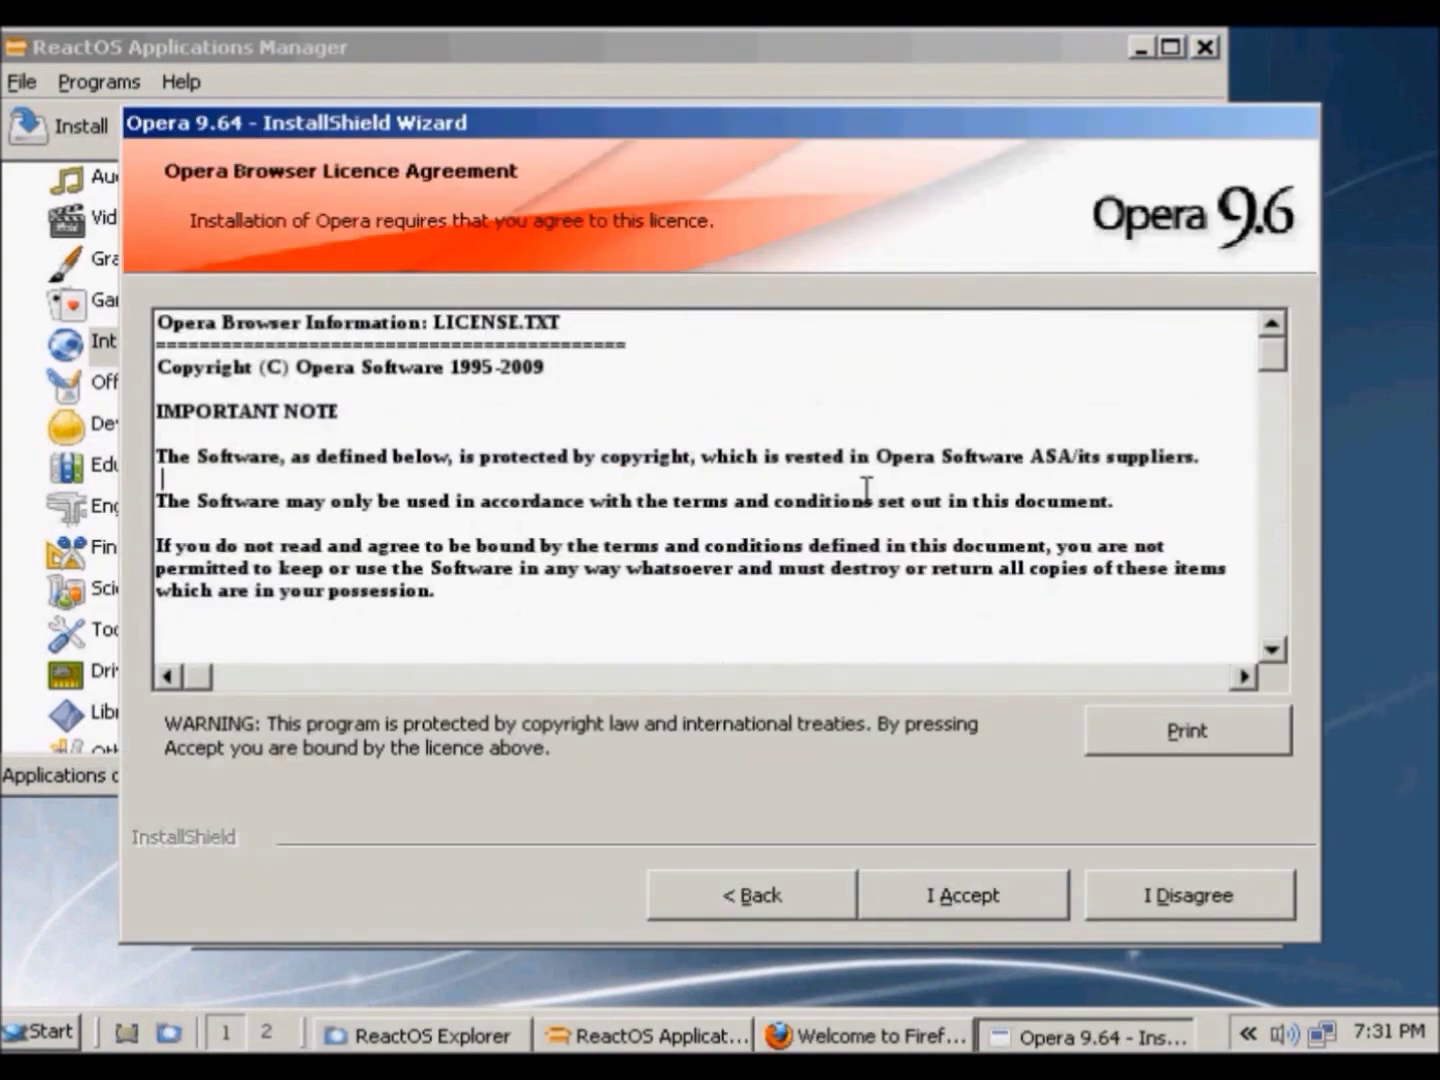
pyautogui.scroll(-5, 858, 500)
pyautogui.scroll(-20, 857, 509)
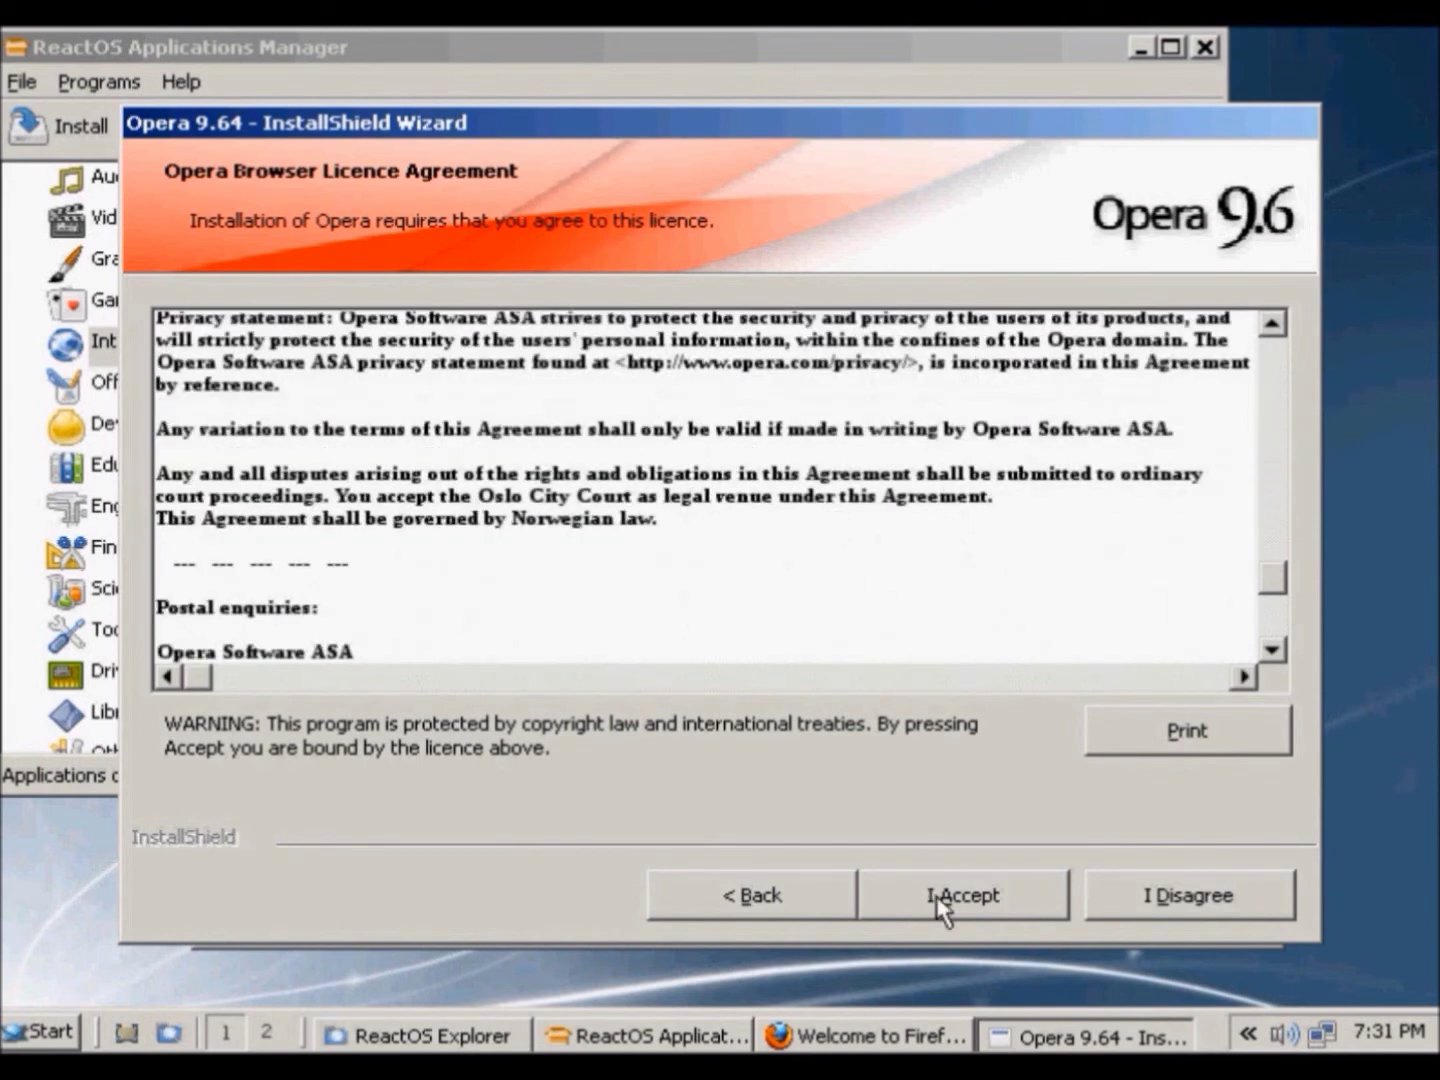
pyautogui.click(938, 895)
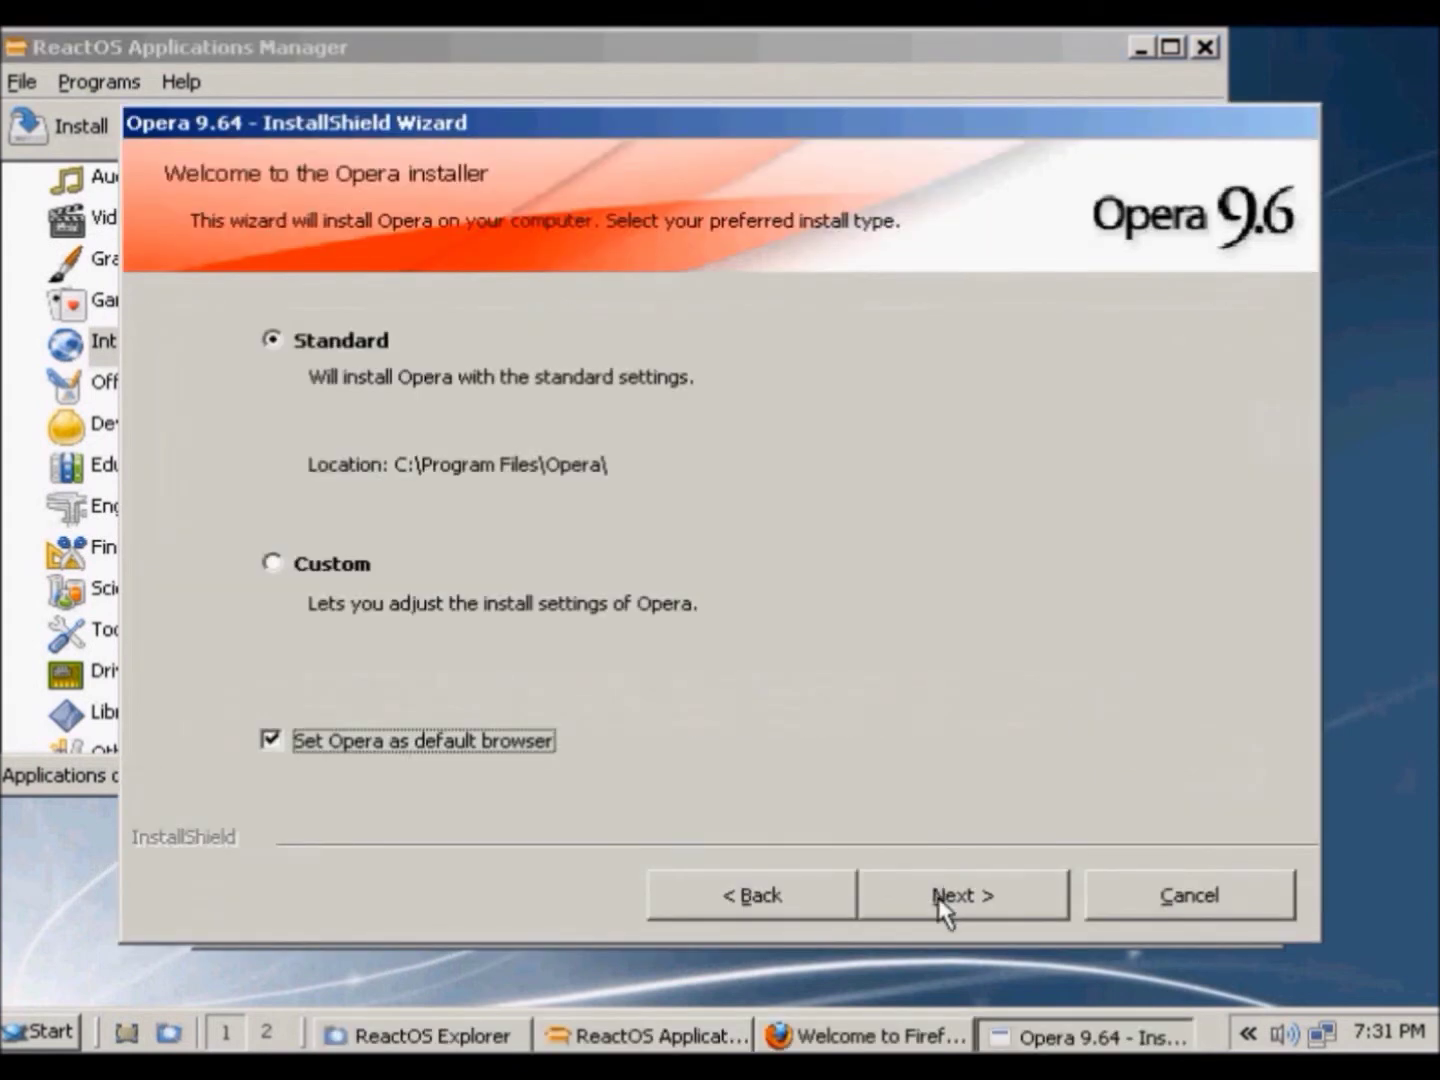
# Install Opera 9.64 as a Standard install and finish with Opera set to launch.
pyautogui.click(940, 885)
pyautogui.click(938, 886)
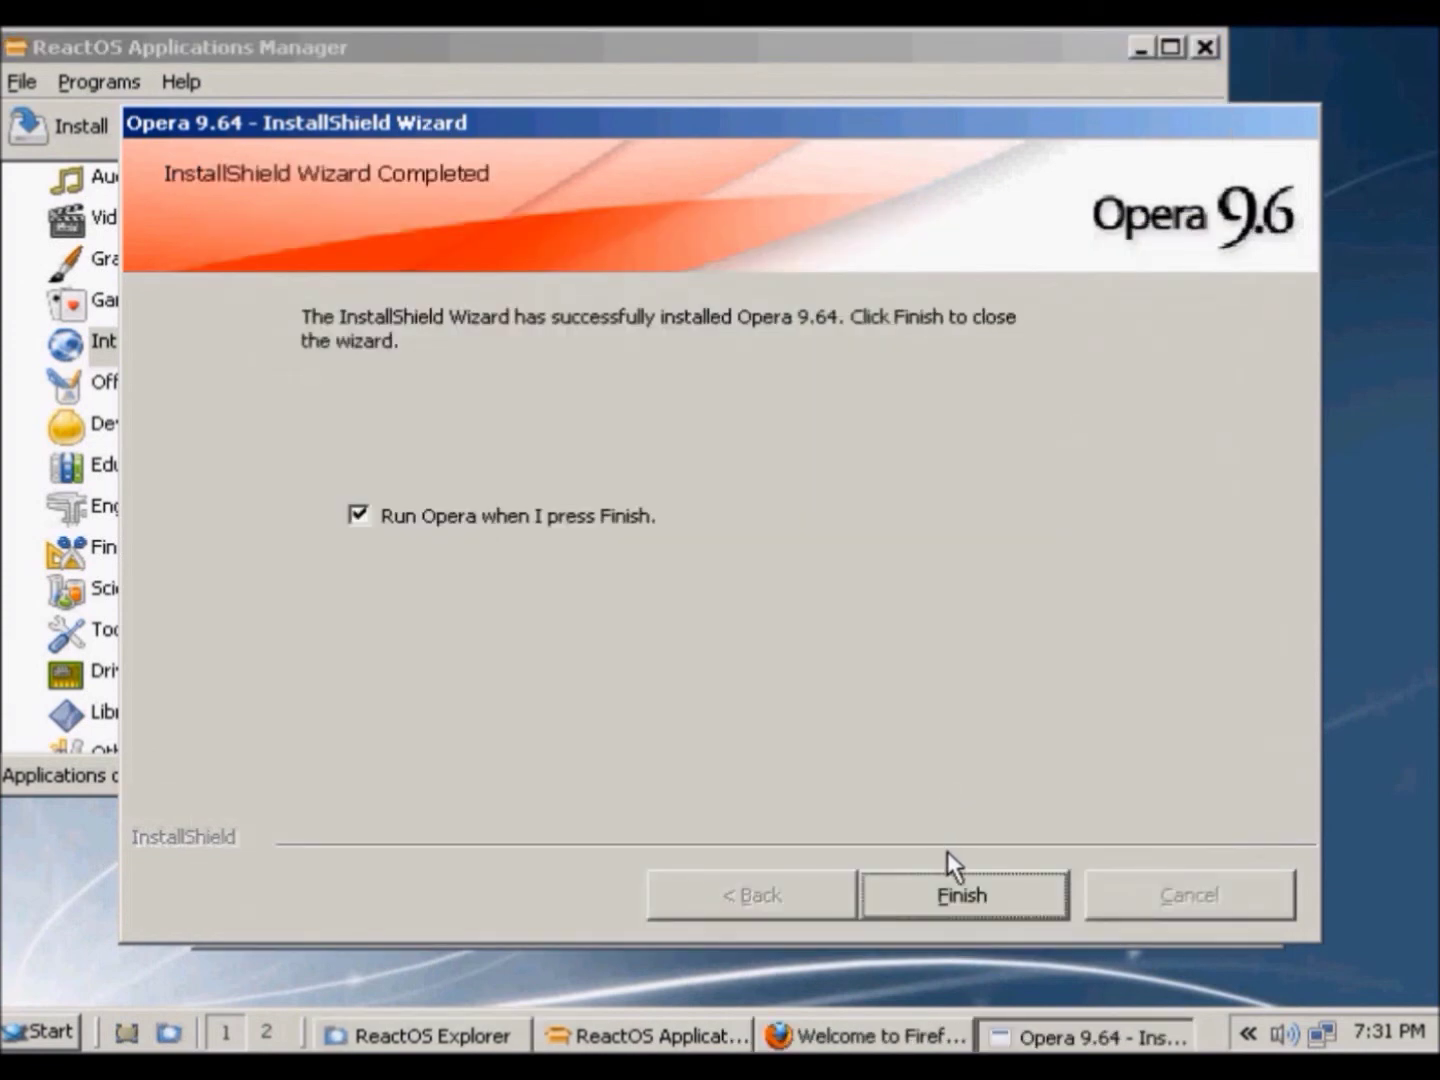
pyautogui.click(954, 898)
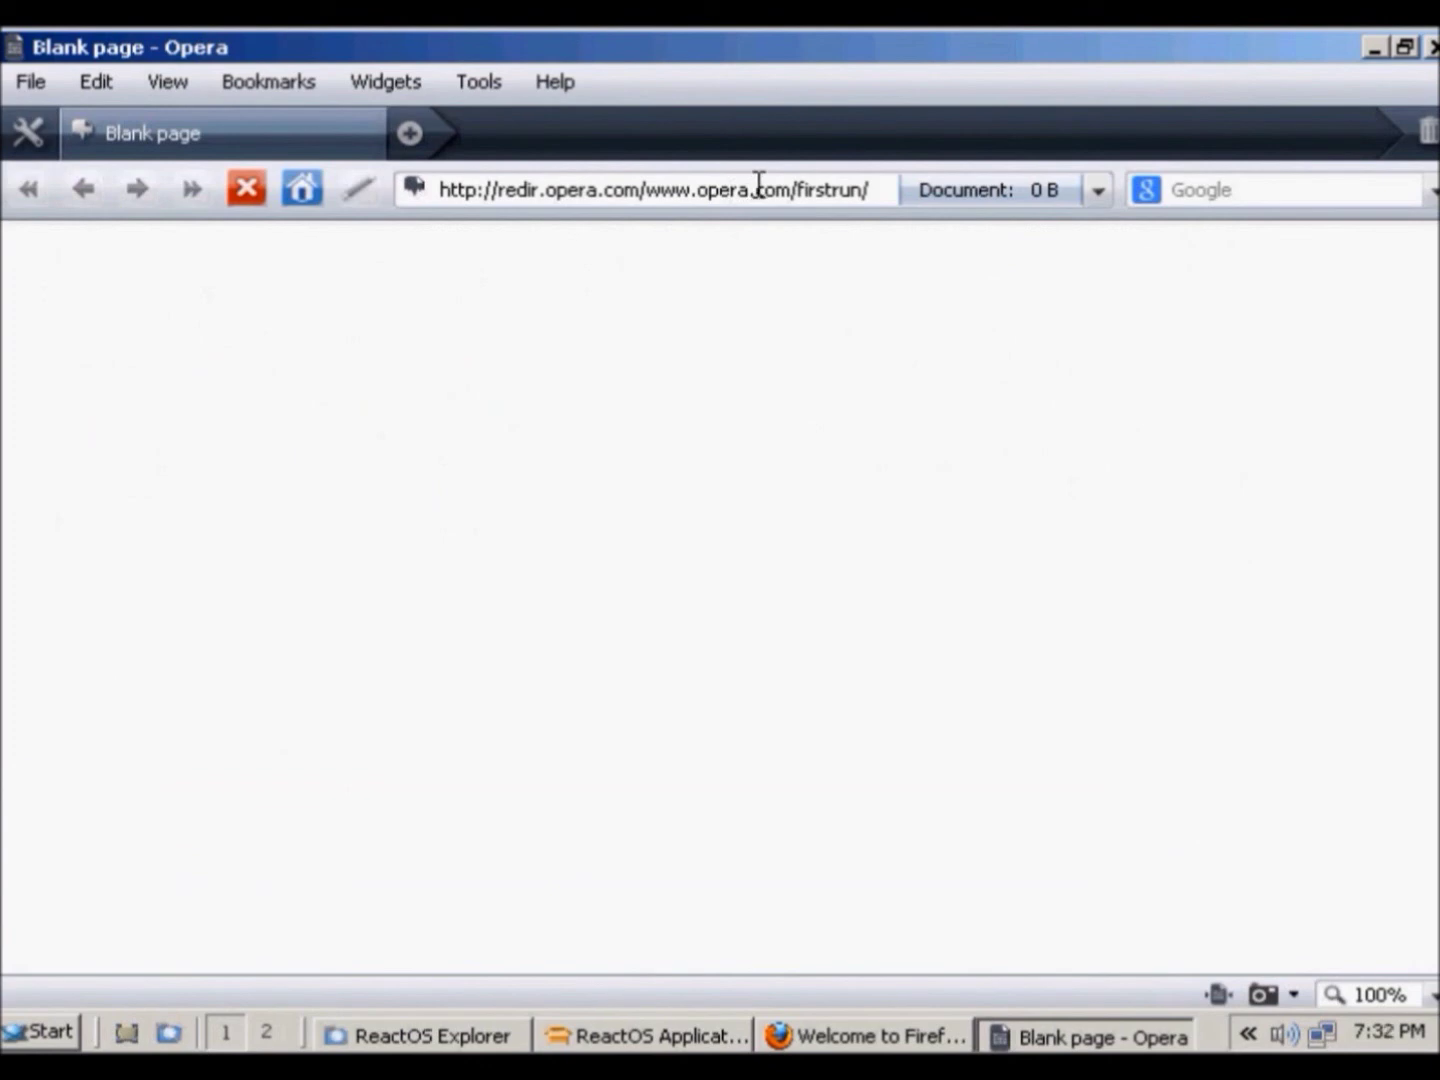
# Replace Opera's current address with google.com and load it.
pyautogui.click(578, 188)
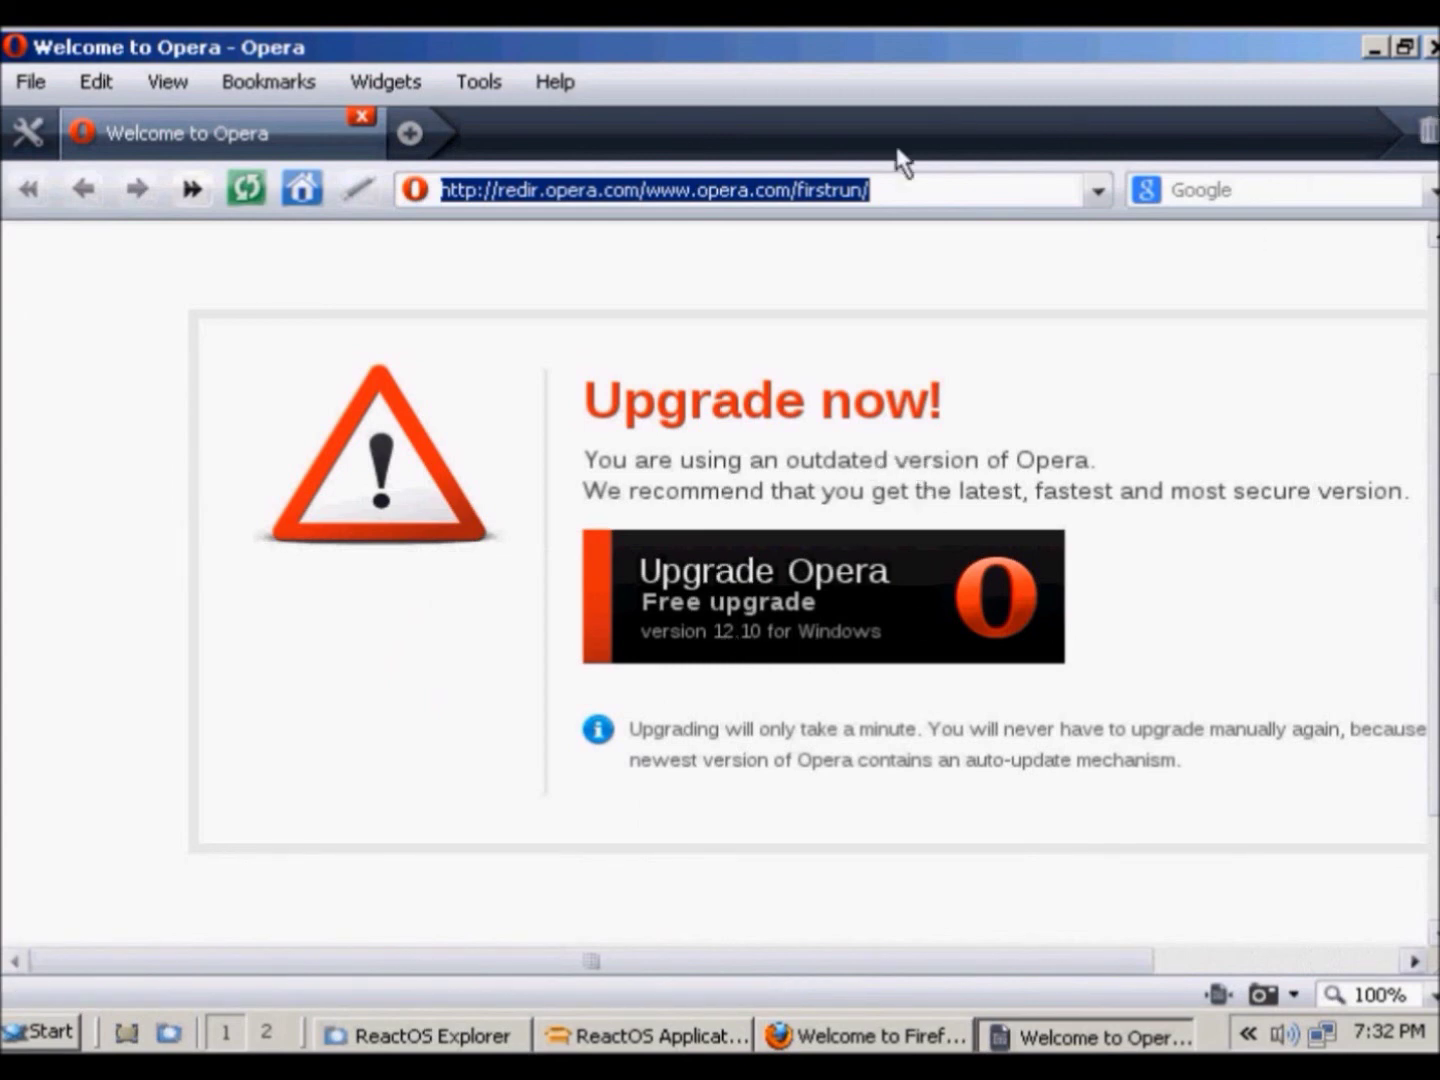
pyautogui.write('goo')
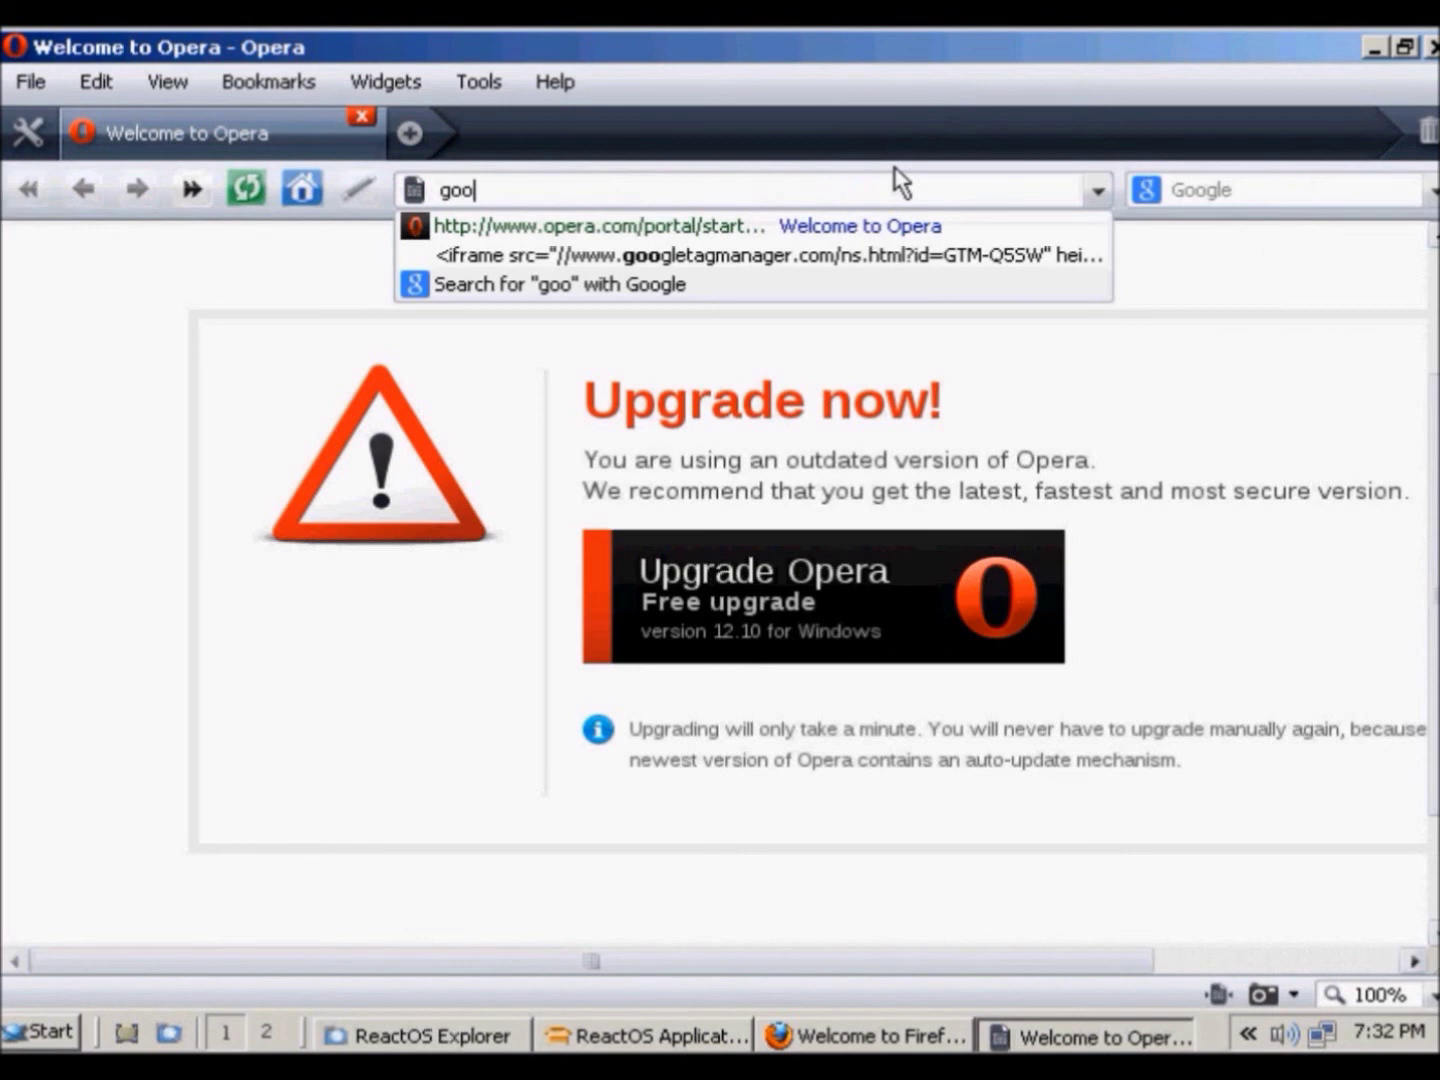
pyautogui.write('gle.com')
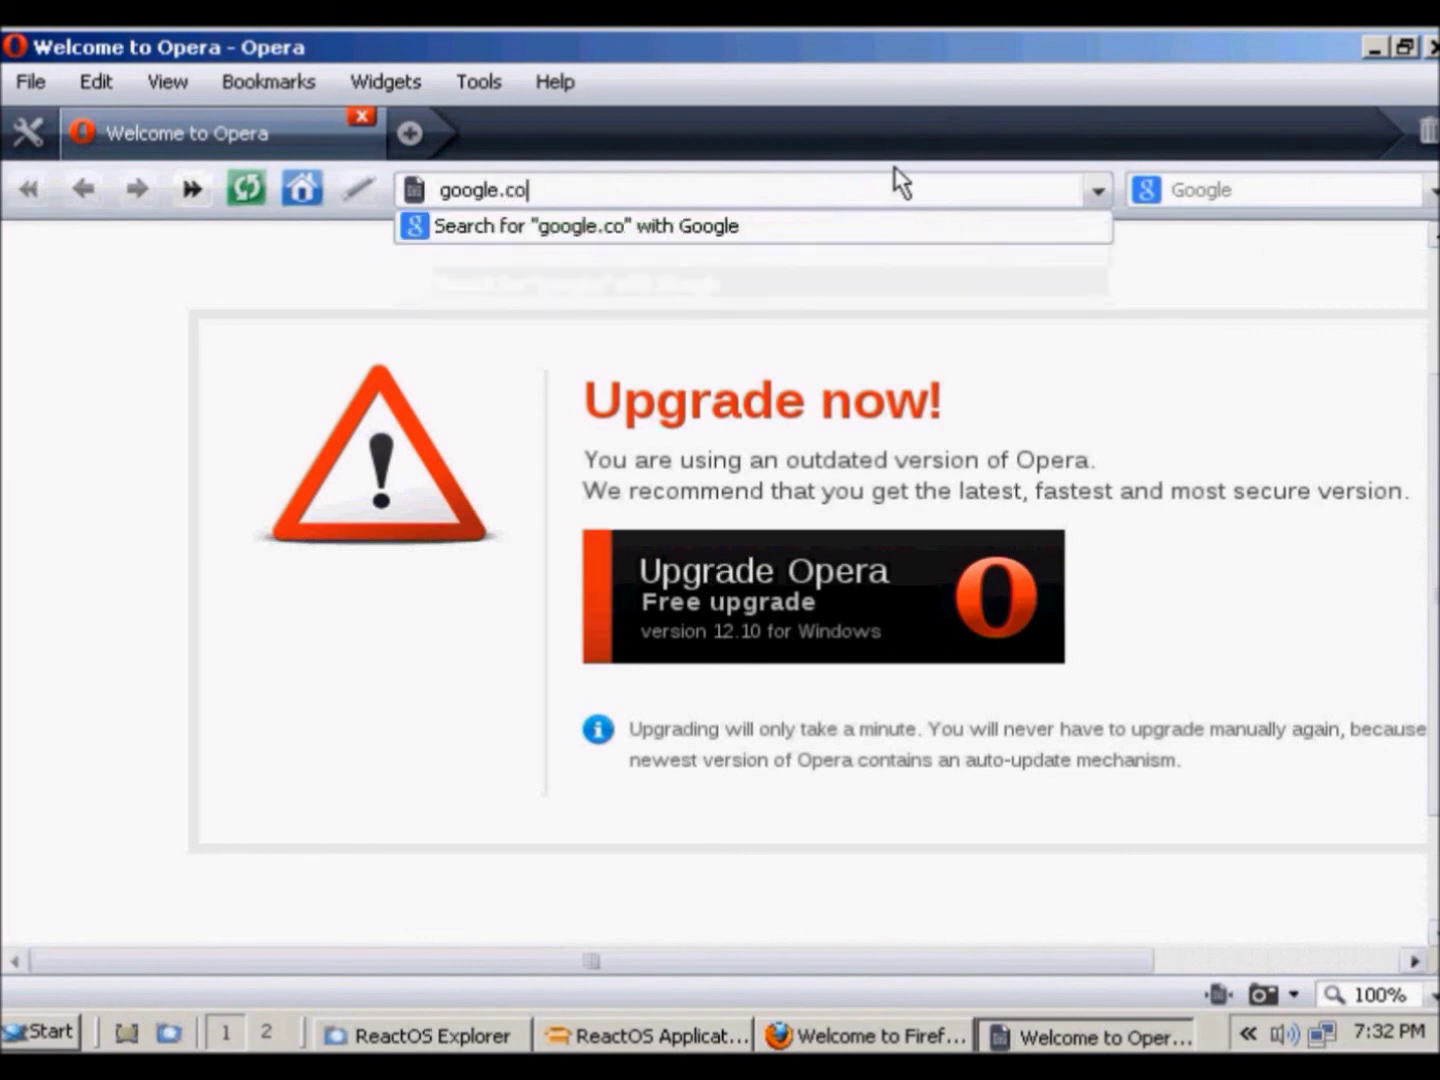
pyautogui.press('Return')
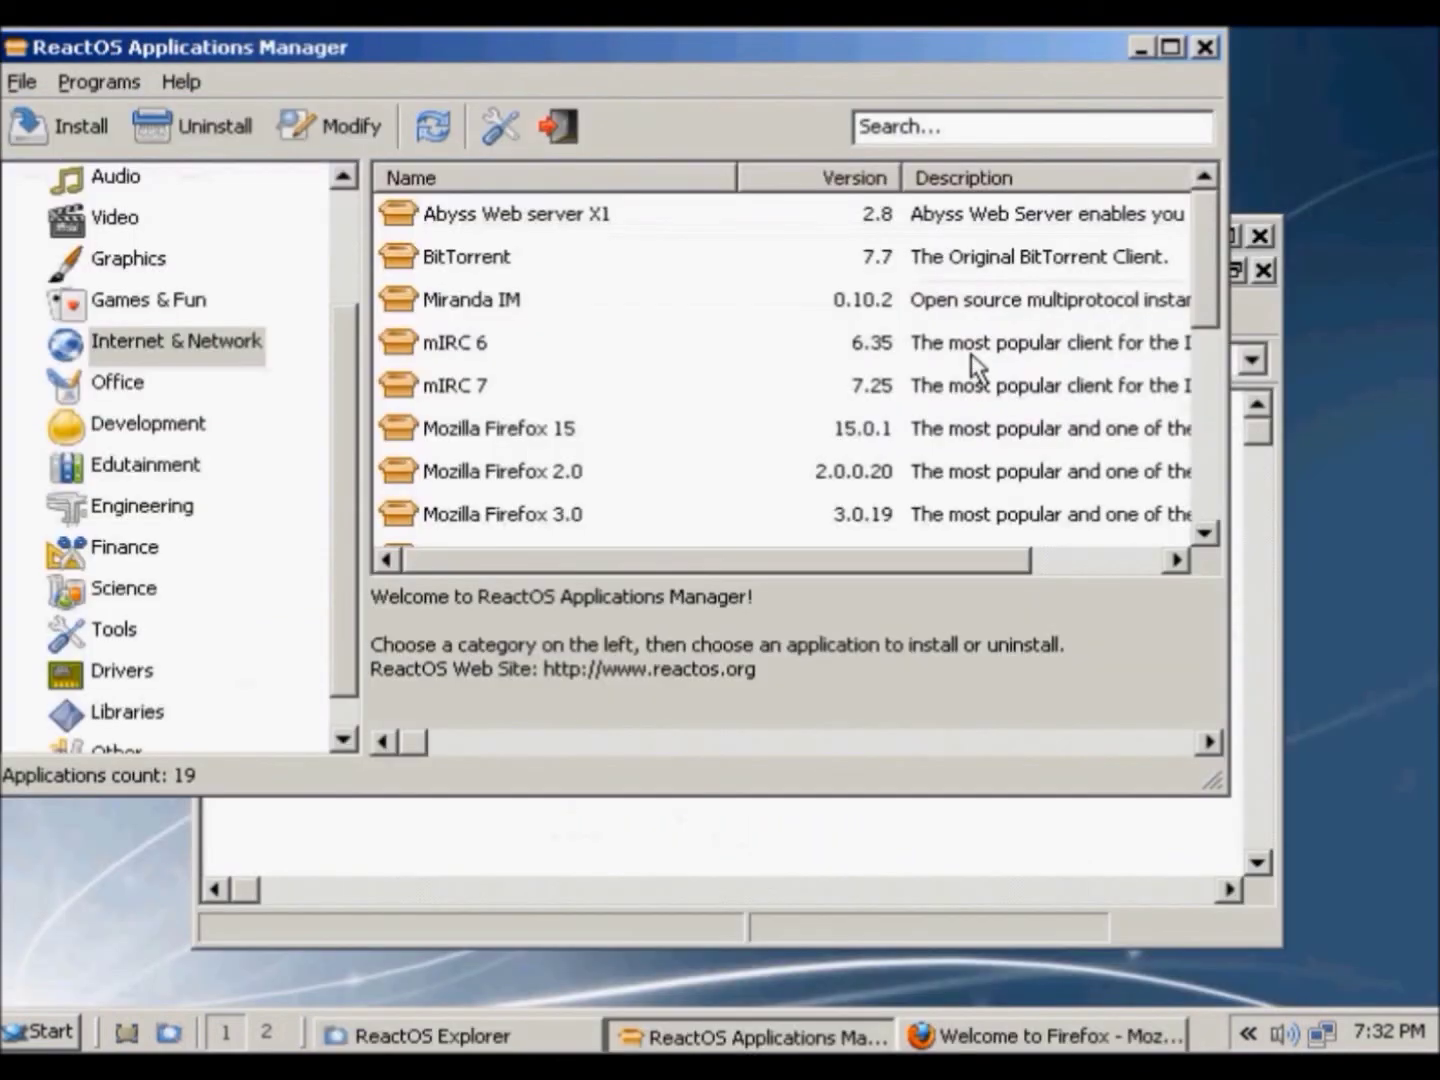
# Load Google in Firefox by entering 'goog' in the address bar.
pyautogui.click(950, 1030)
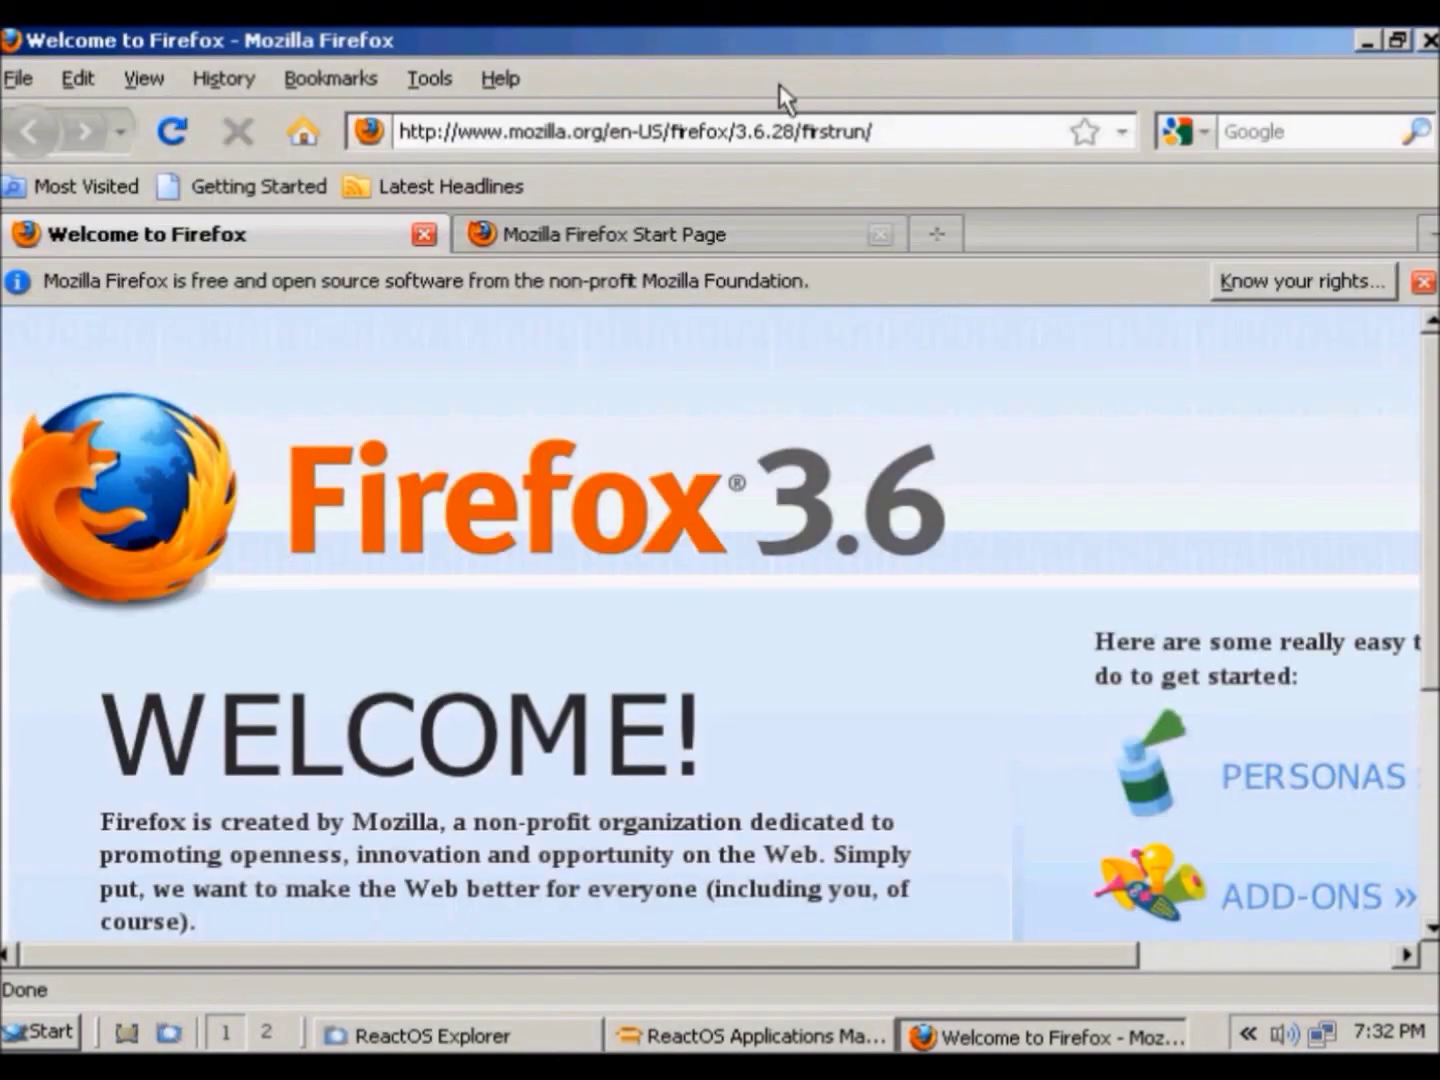
pyautogui.click(764, 128)
pyautogui.write('google.com')
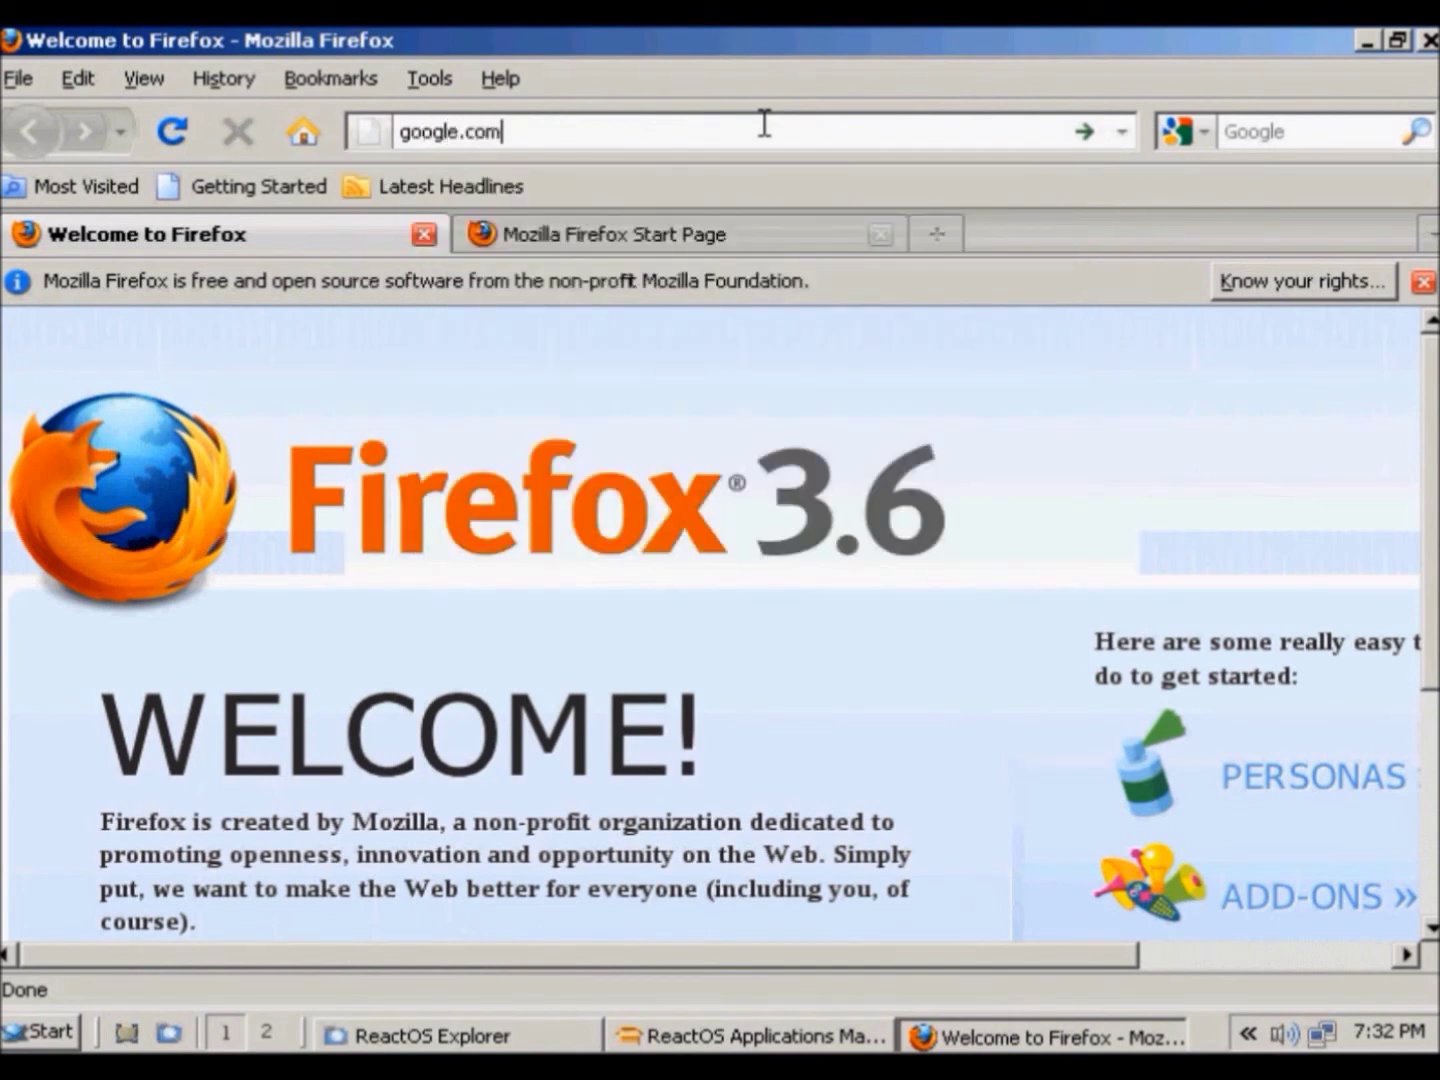
pyautogui.press('Return')
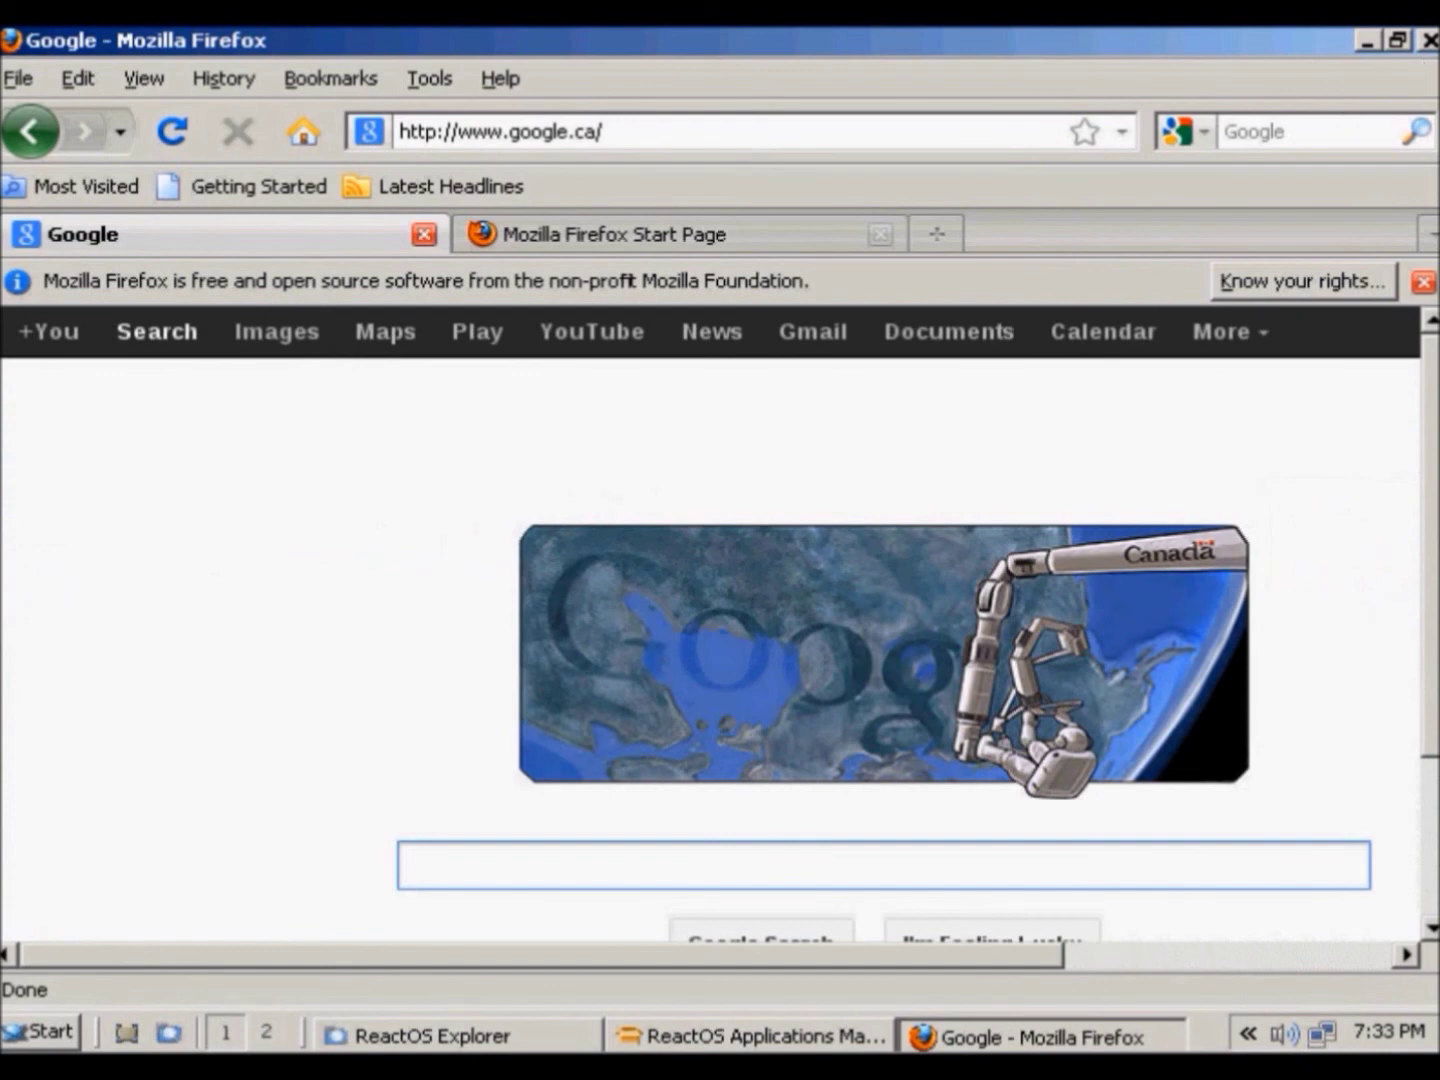
# Quit Firefox without saving tabs, then close the Applications Manager and ReactOS Explorer windows.
pyautogui.click(1430, 41)
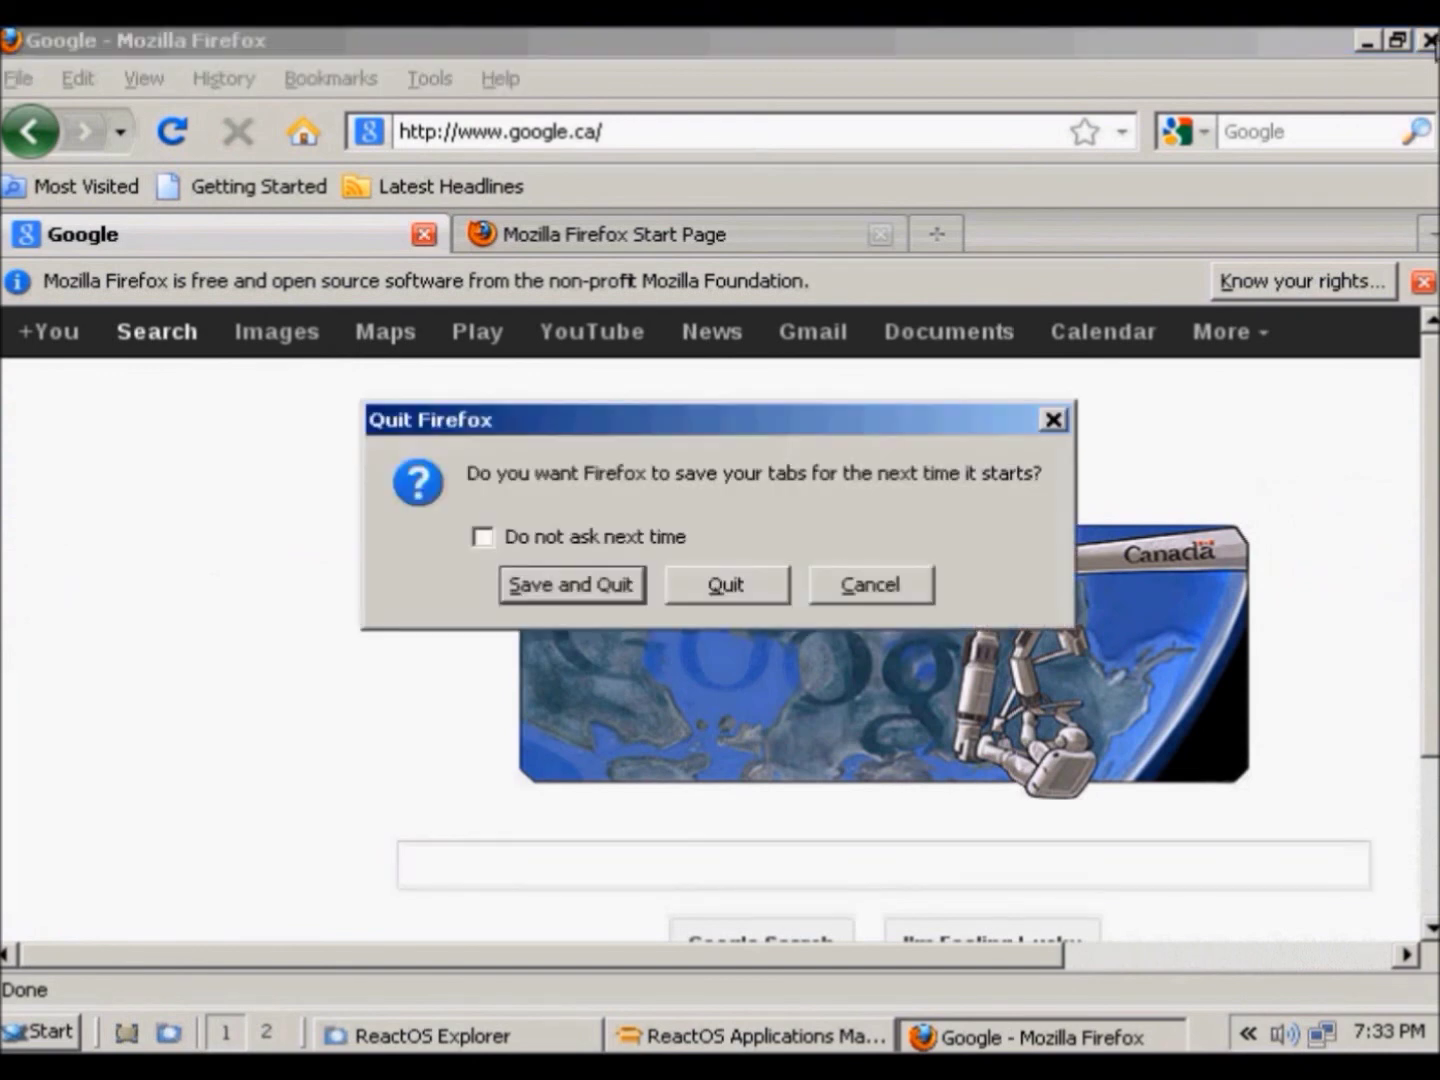
pyautogui.click(724, 586)
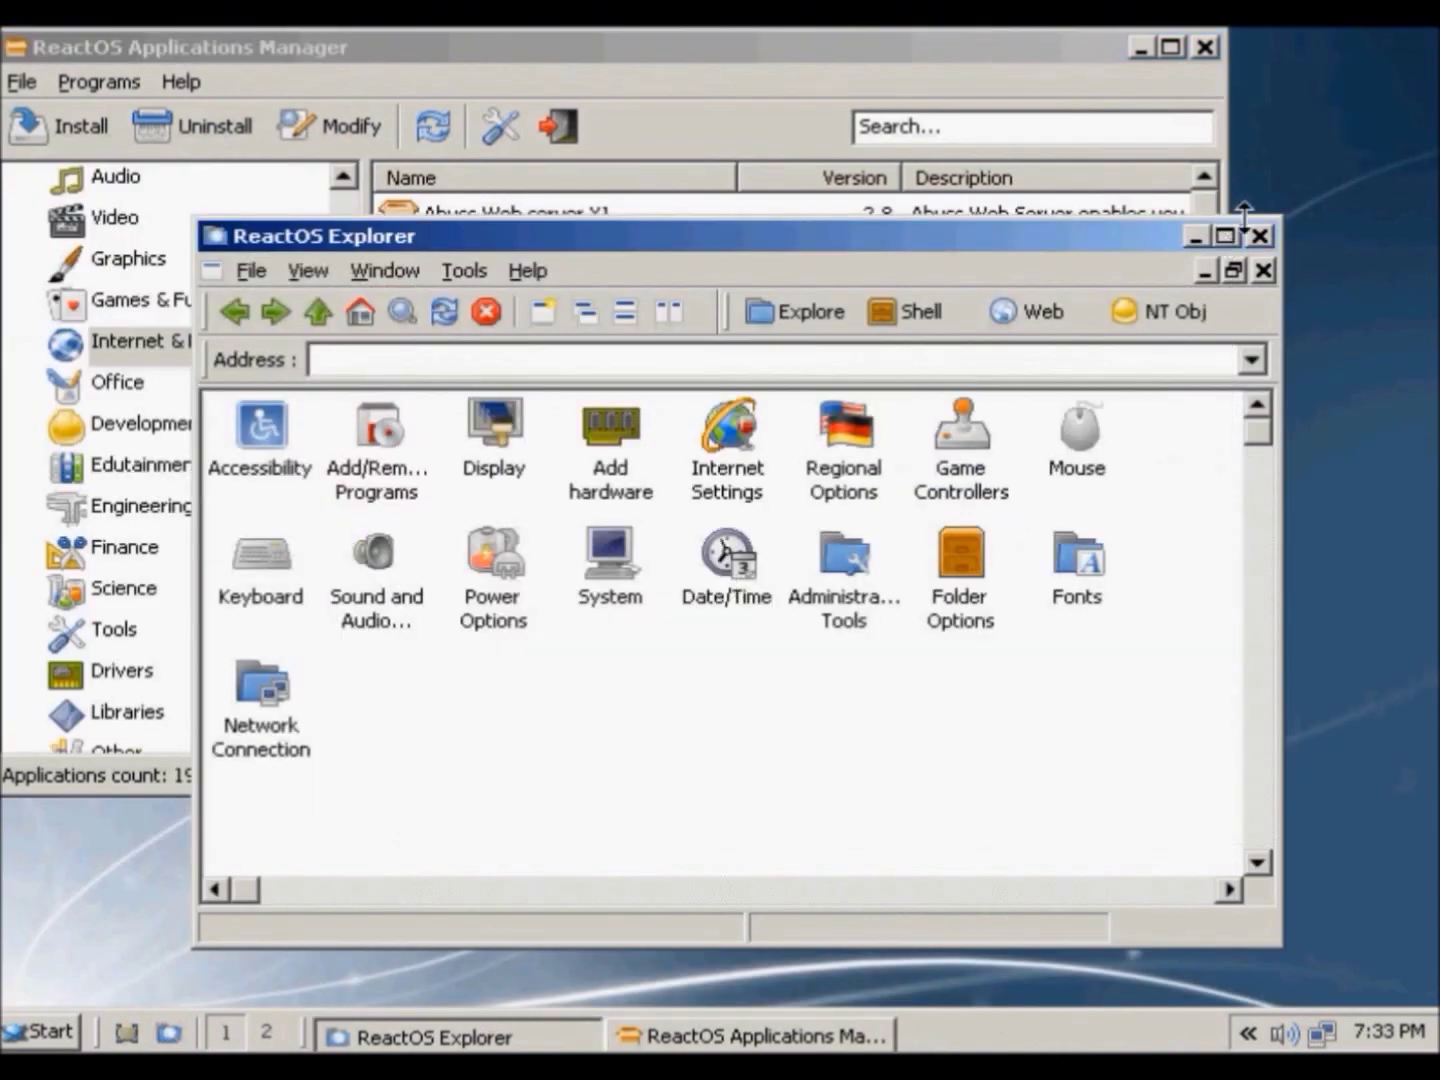
pyautogui.click(1205, 47)
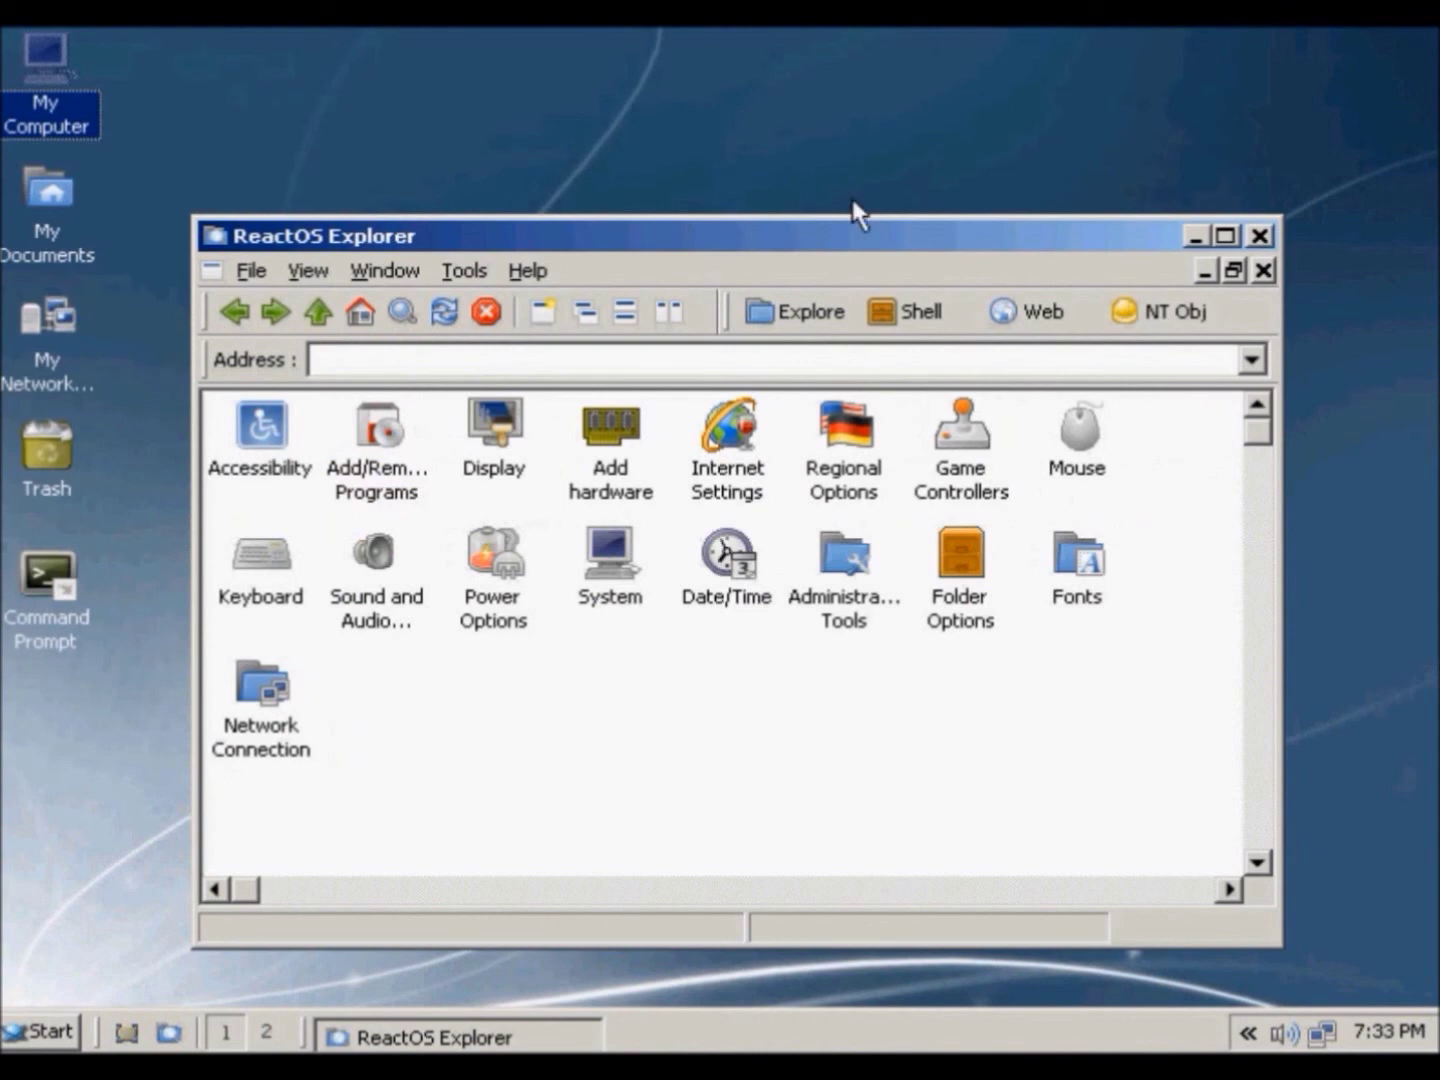
pyautogui.moveTo(762, 238); pyautogui.dragTo(781, 202)
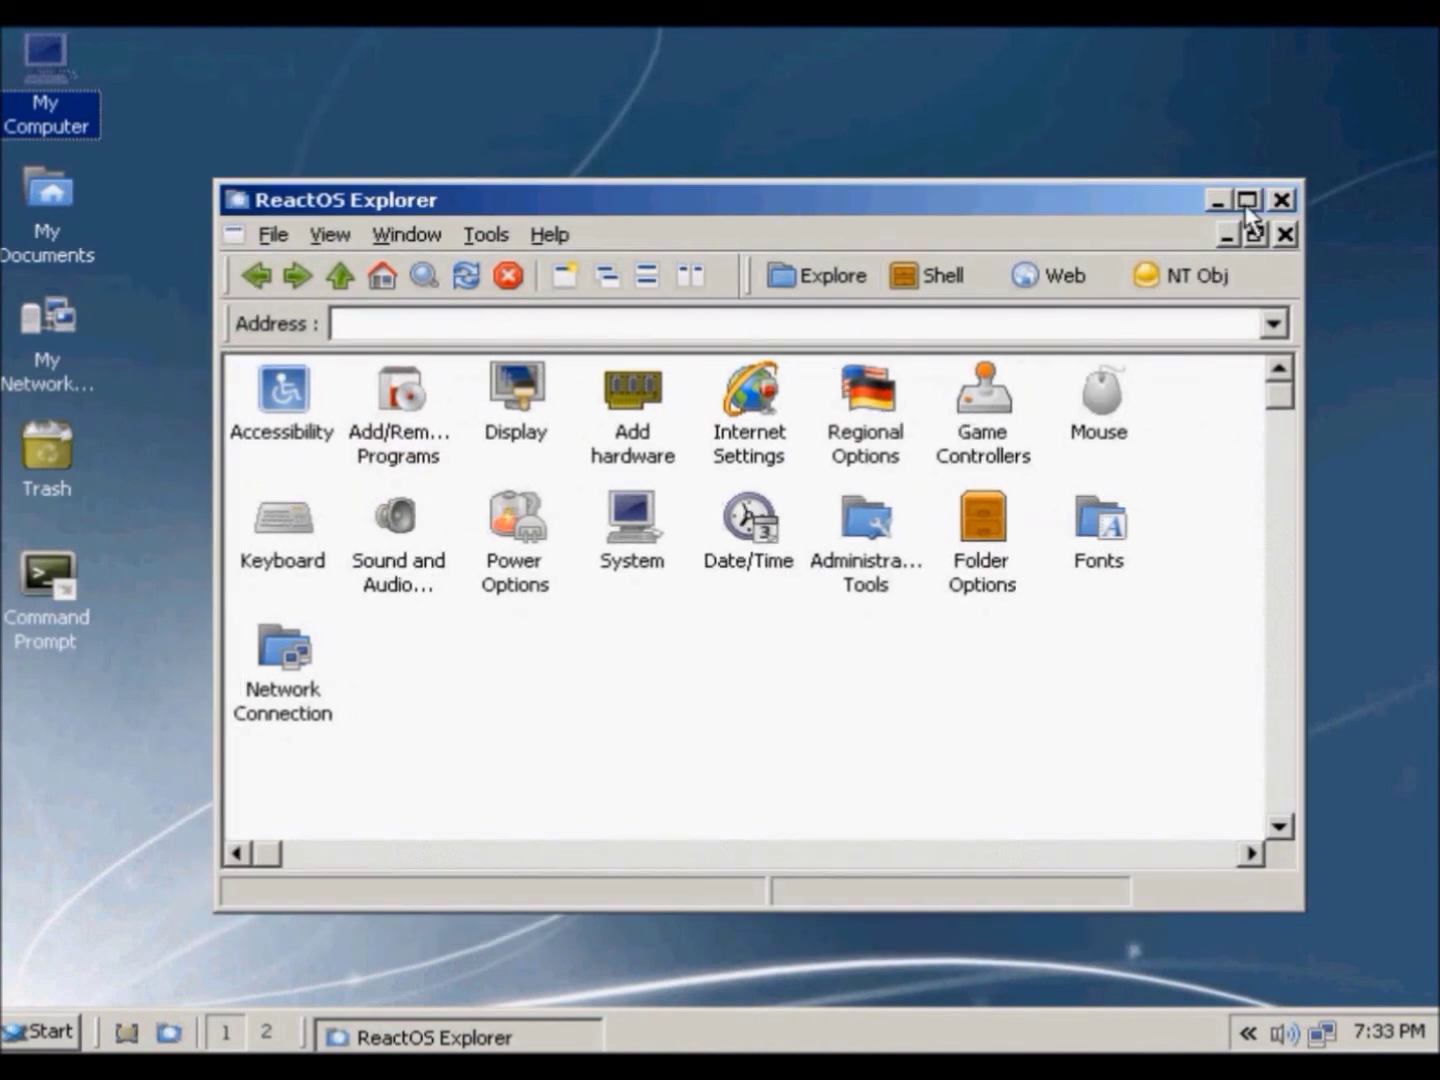
pyautogui.click(1280, 200)
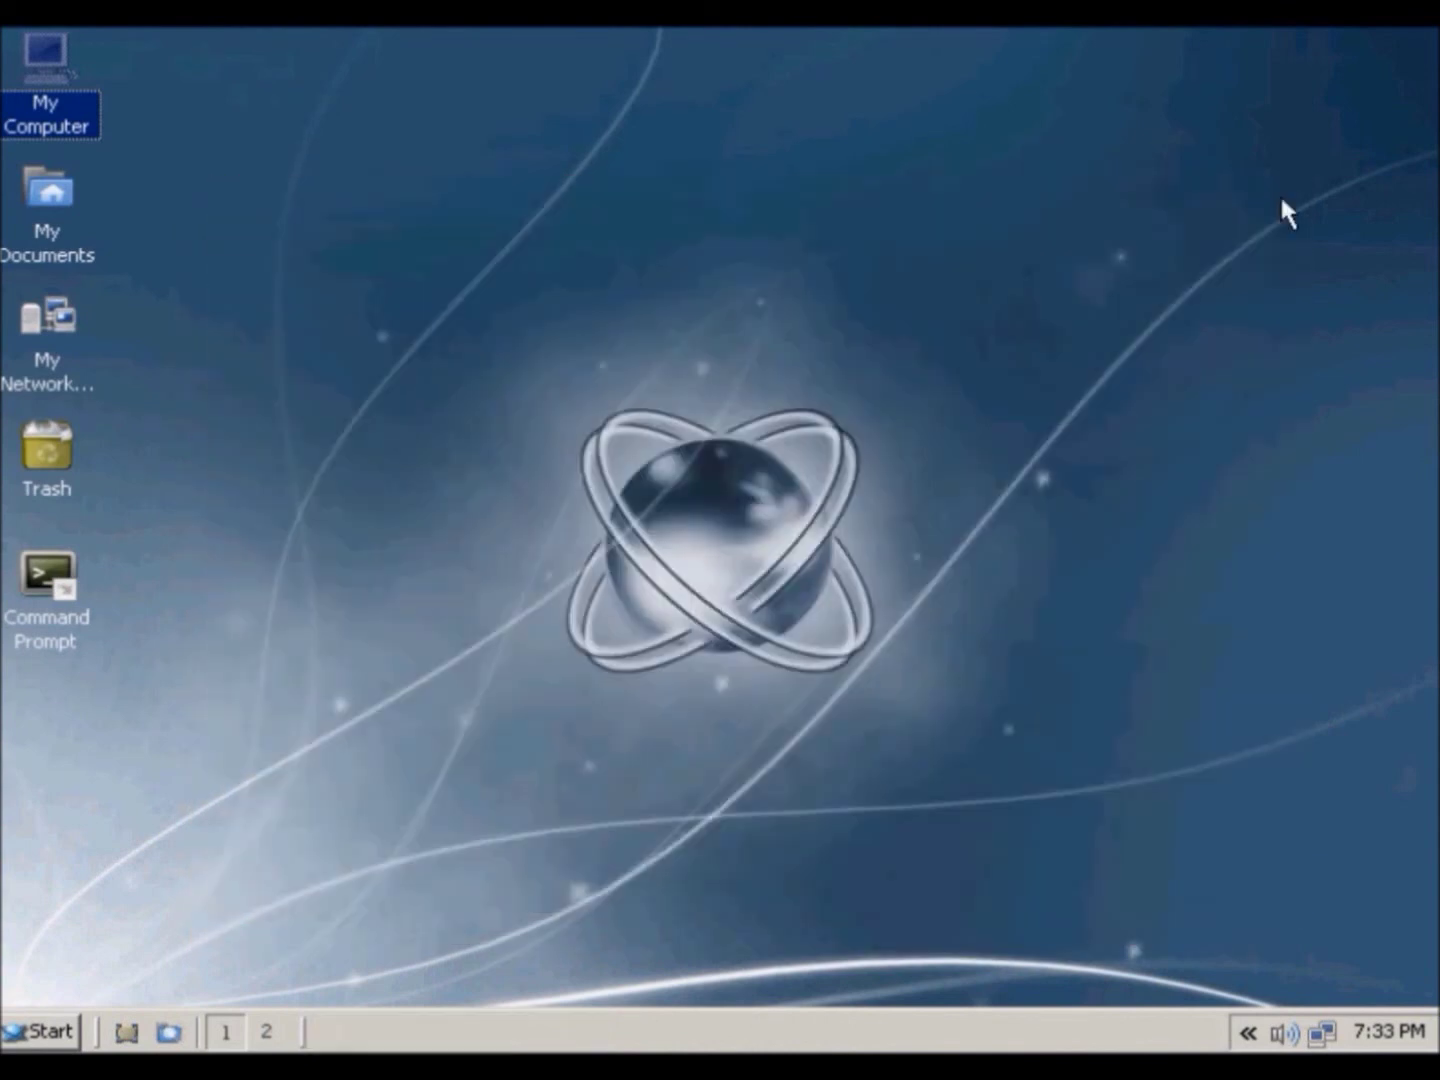
# From desktop Properties, preview the wallpapers and select RainInTheScreen_4x3 as the background.
pyautogui.rightClick(557, 375)
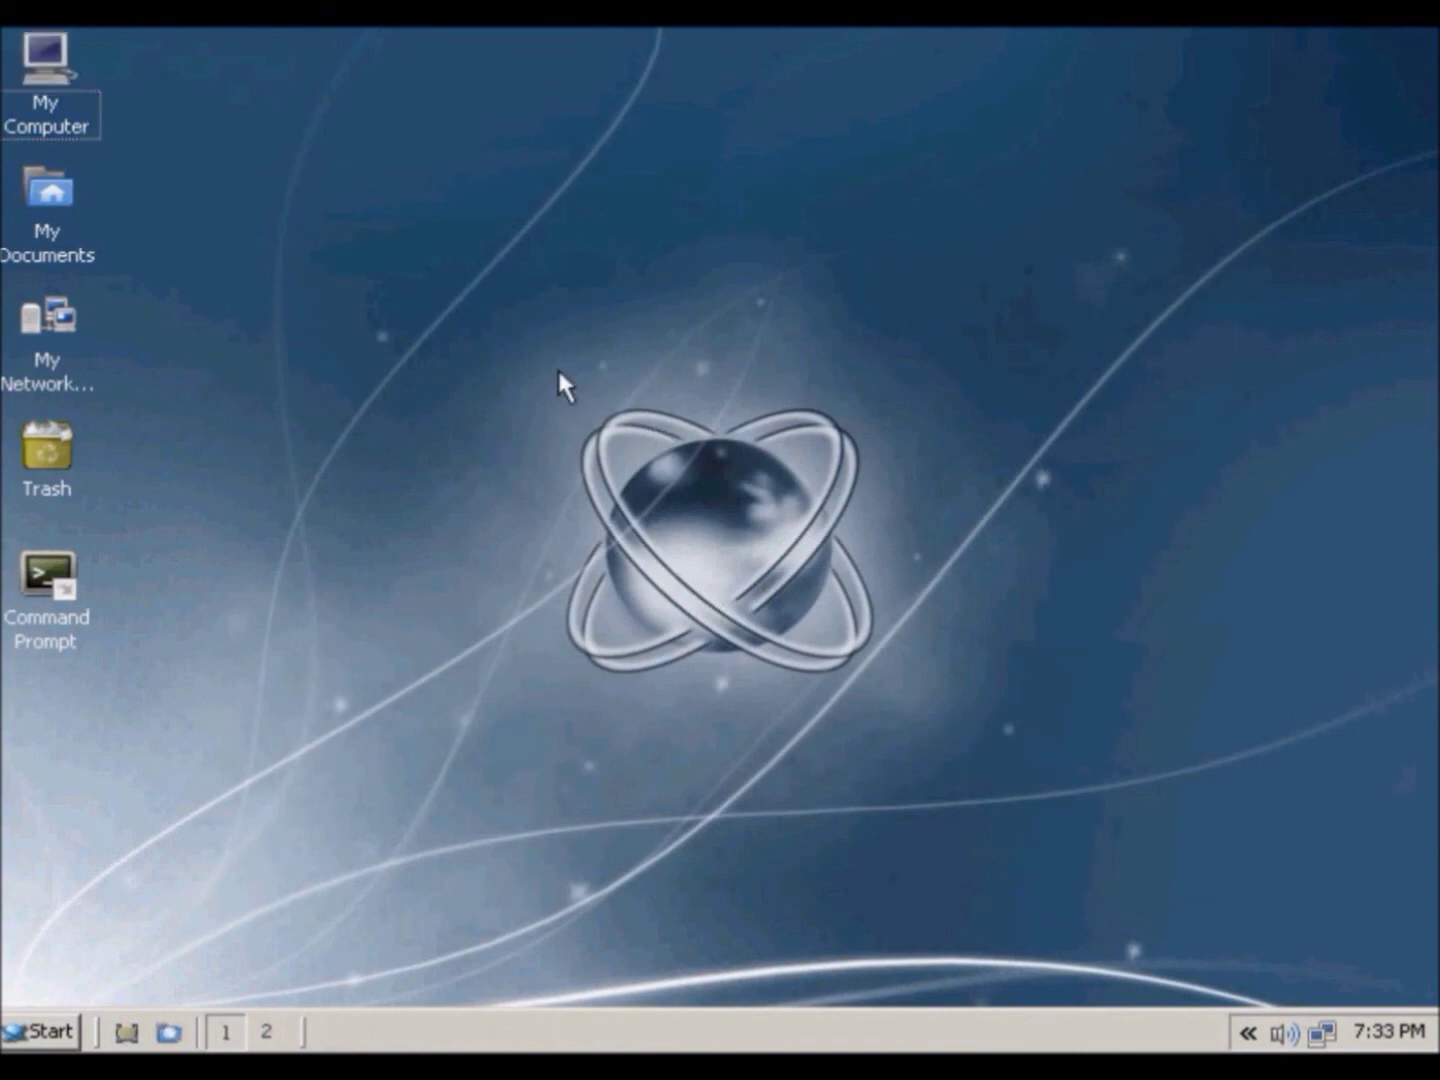
pyautogui.moveTo(650, 612)
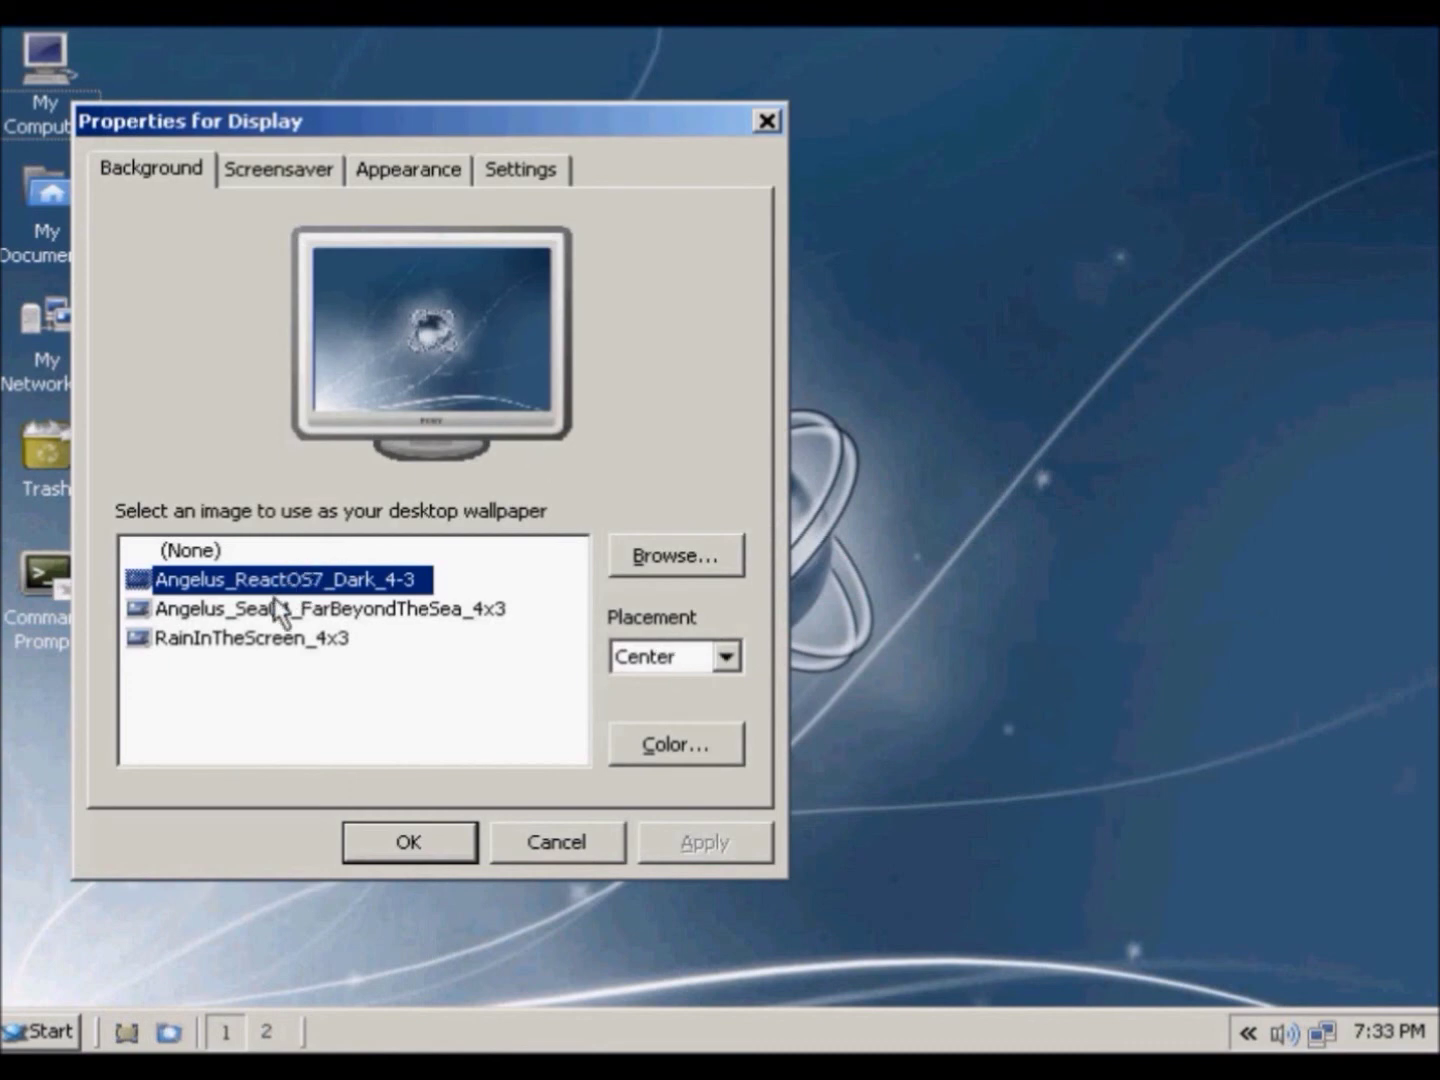
pyautogui.click(280, 610)
pyautogui.press('Up')
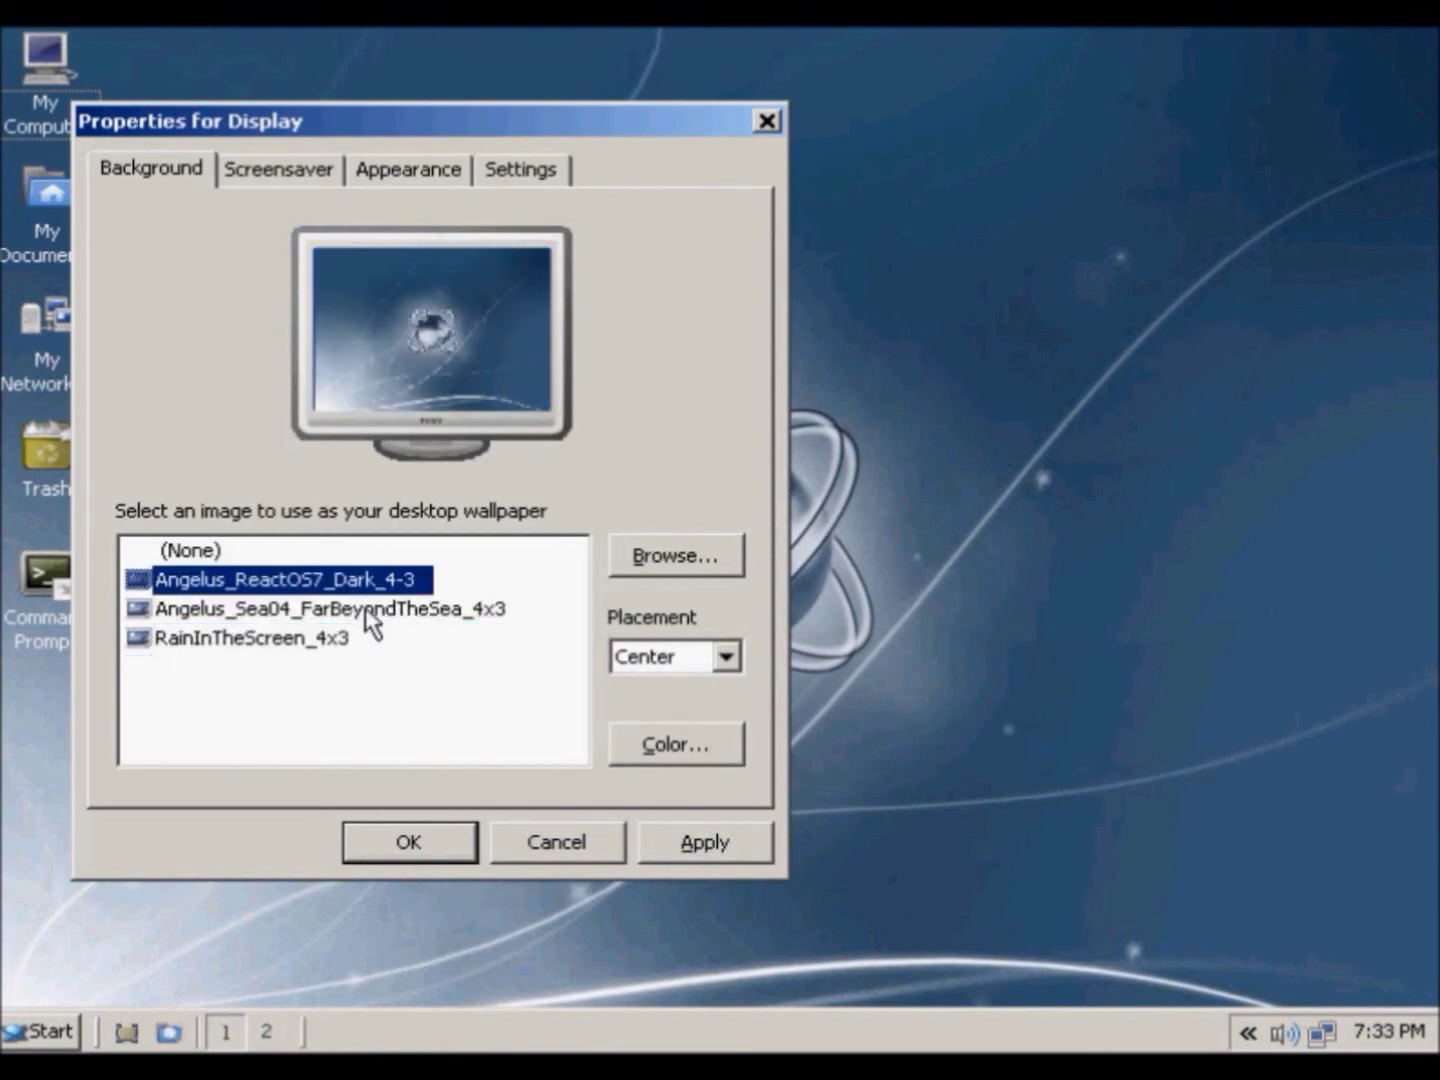
pyautogui.press('Down')
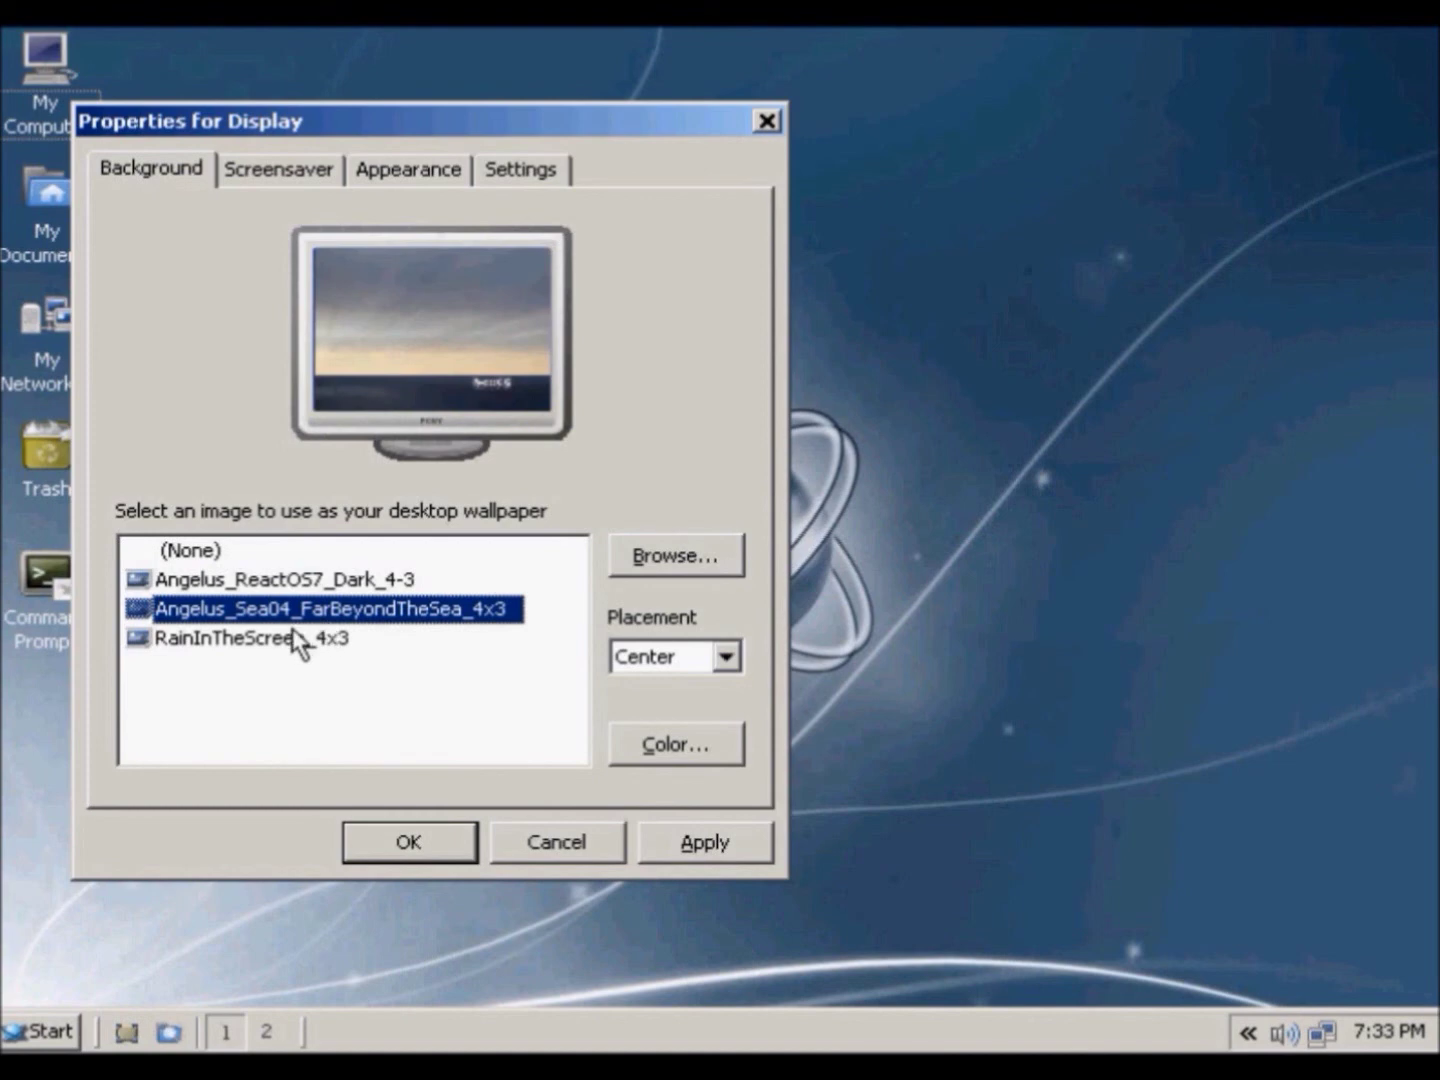
pyautogui.click(298, 640)
pyautogui.click(655, 568)
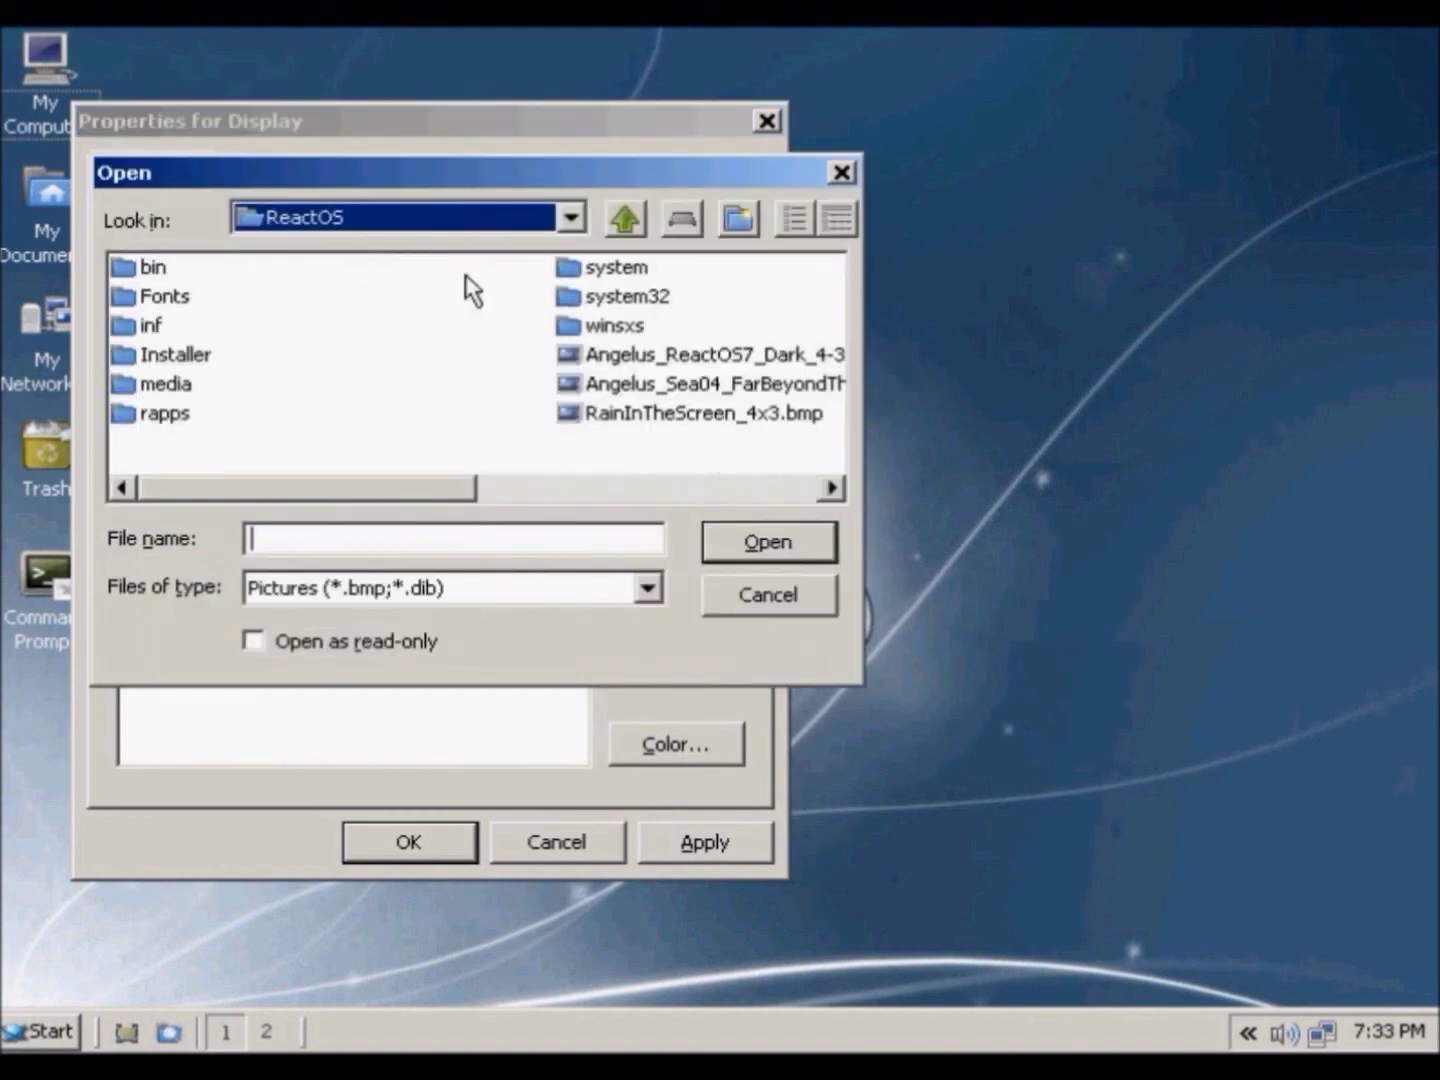
pyautogui.click(760, 586)
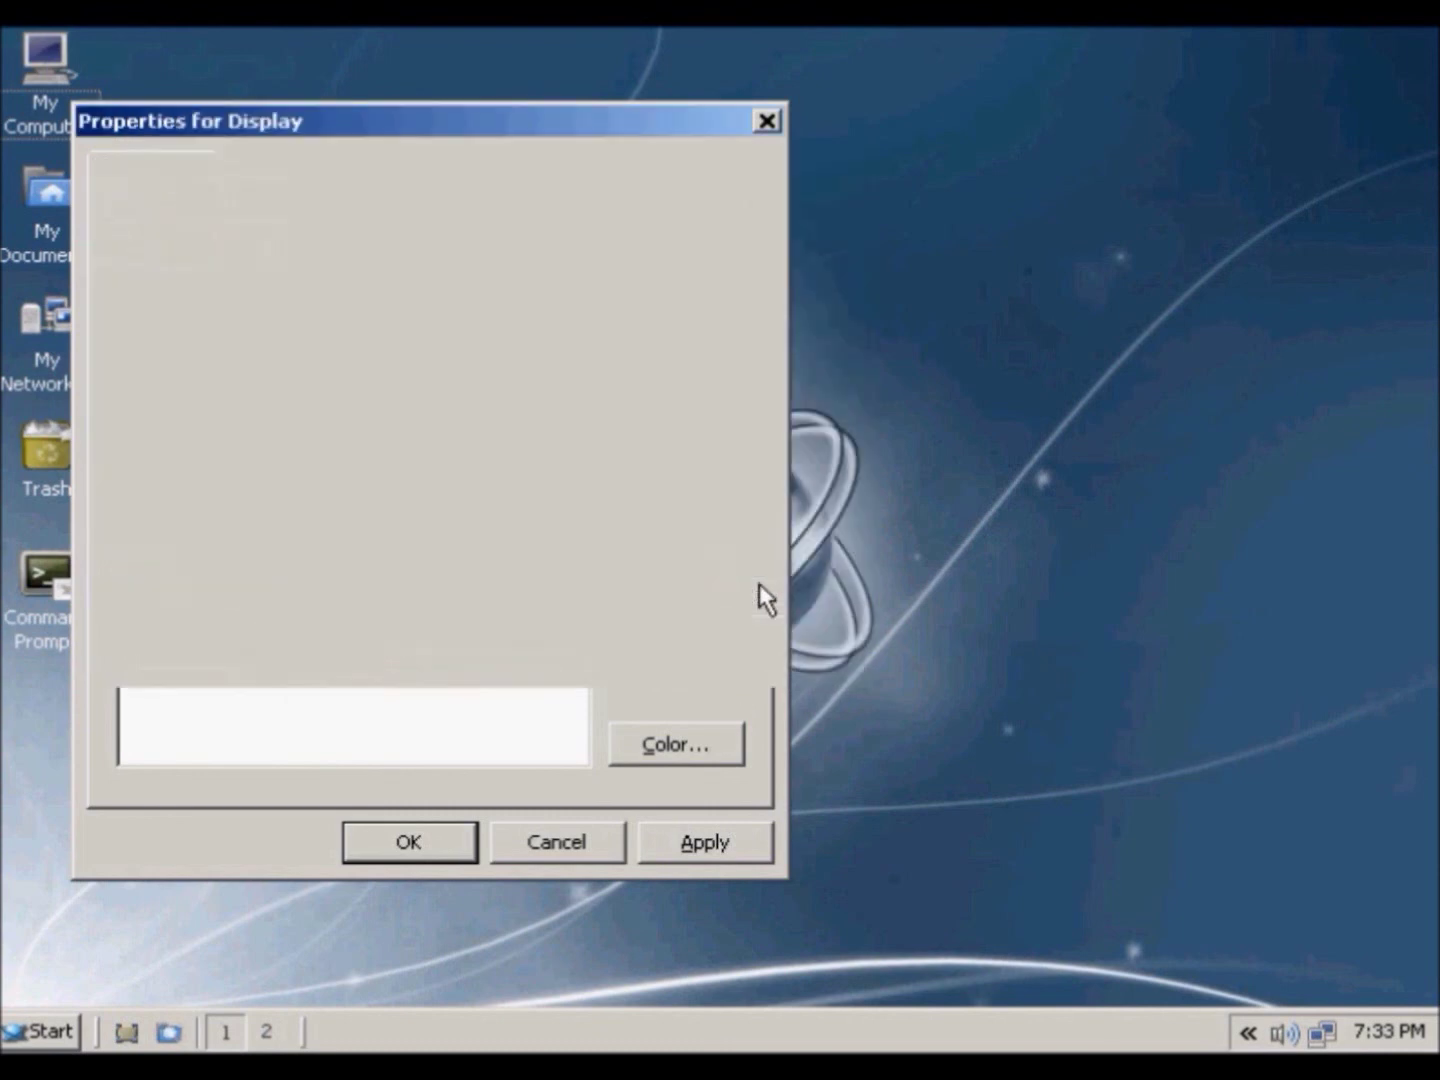
# Leave the screensaver at (None) and look over the Appearance and Settings tabs.
pyautogui.click(284, 170)
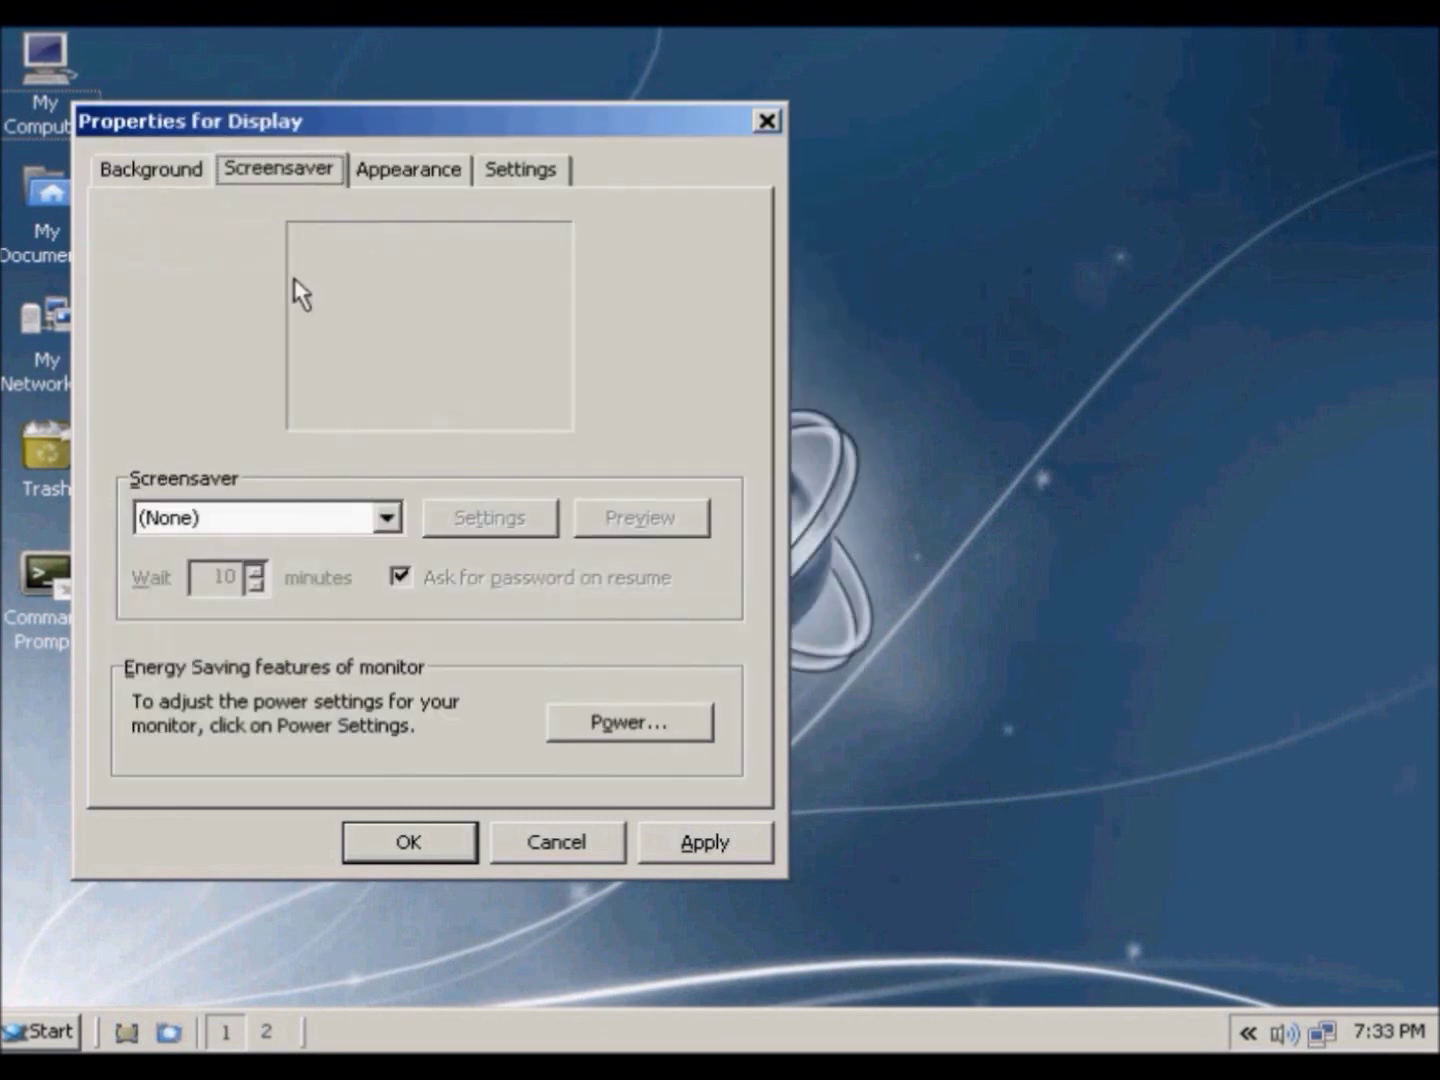
pyautogui.click(388, 518)
pyautogui.click(264, 383)
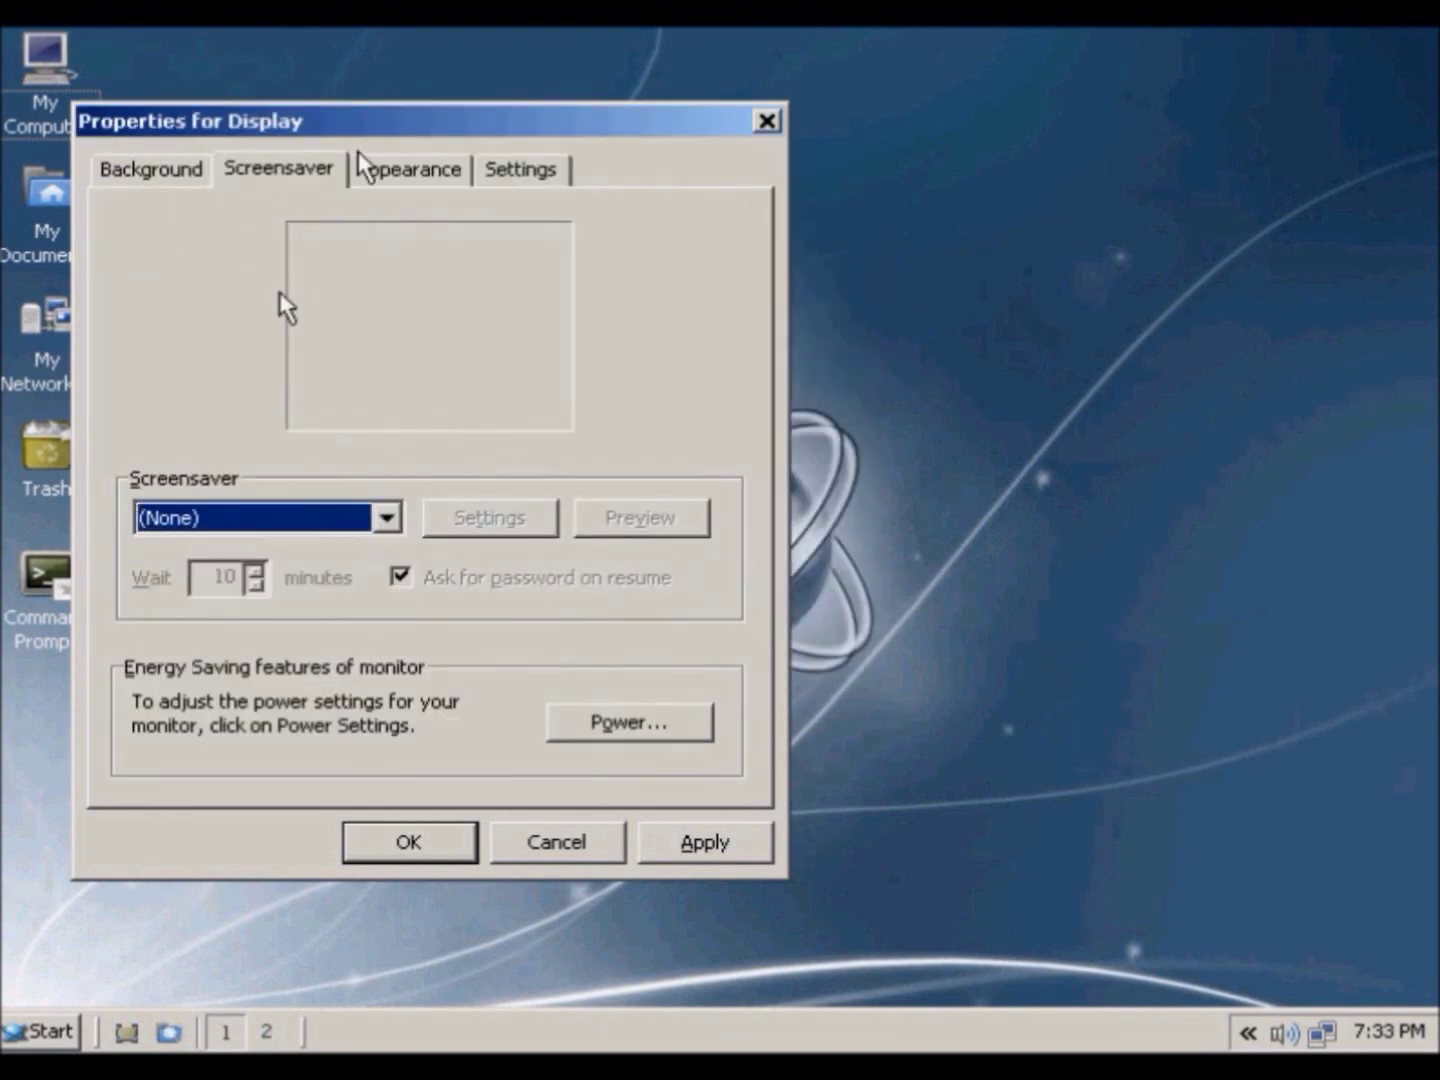
pyautogui.click(403, 162)
pyautogui.click(499, 166)
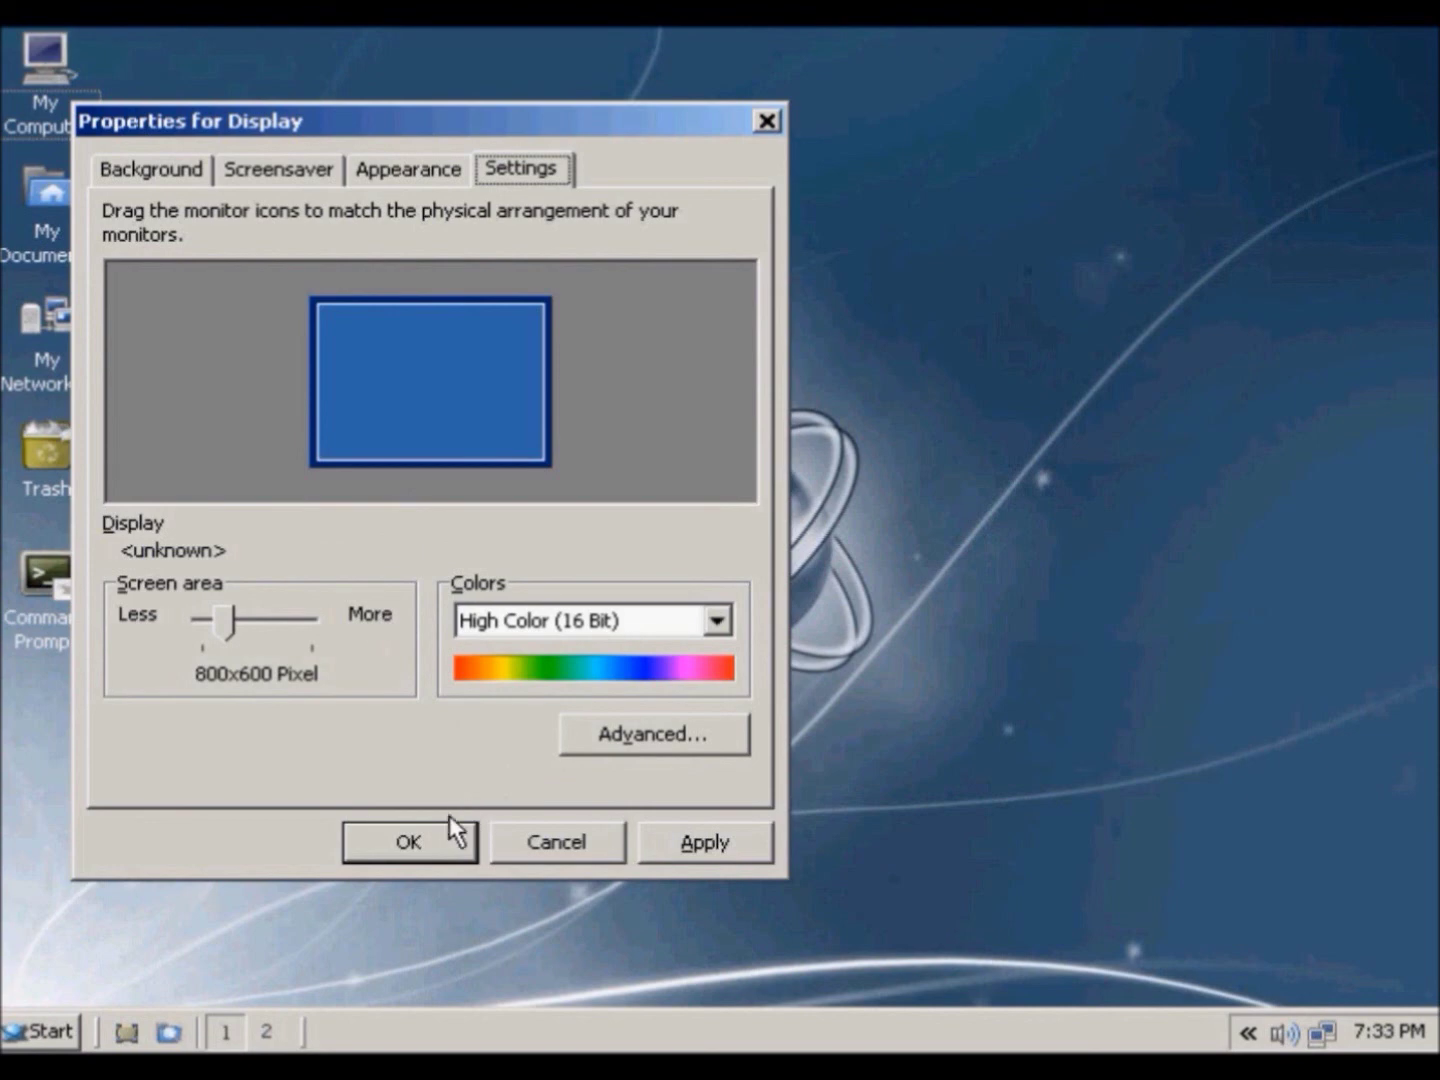
# Apply the rain wallpaper with OK and request shutdown from Start > Turn Off.
pyautogui.click(410, 842)
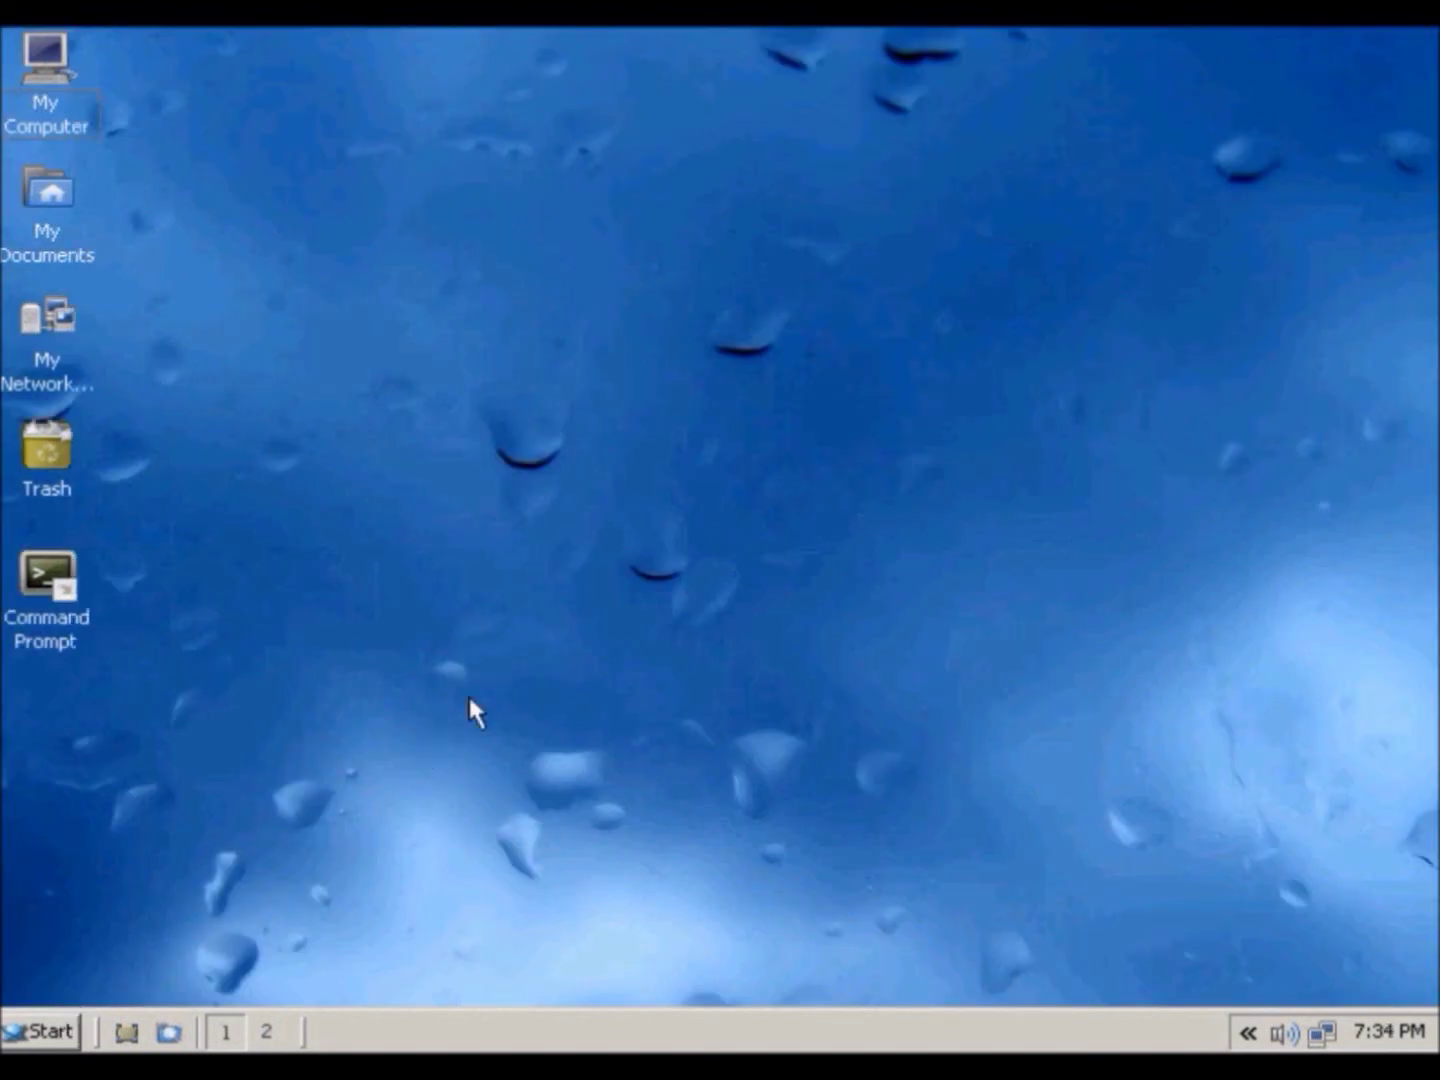
pyautogui.click(45, 1030)
pyautogui.click(128, 982)
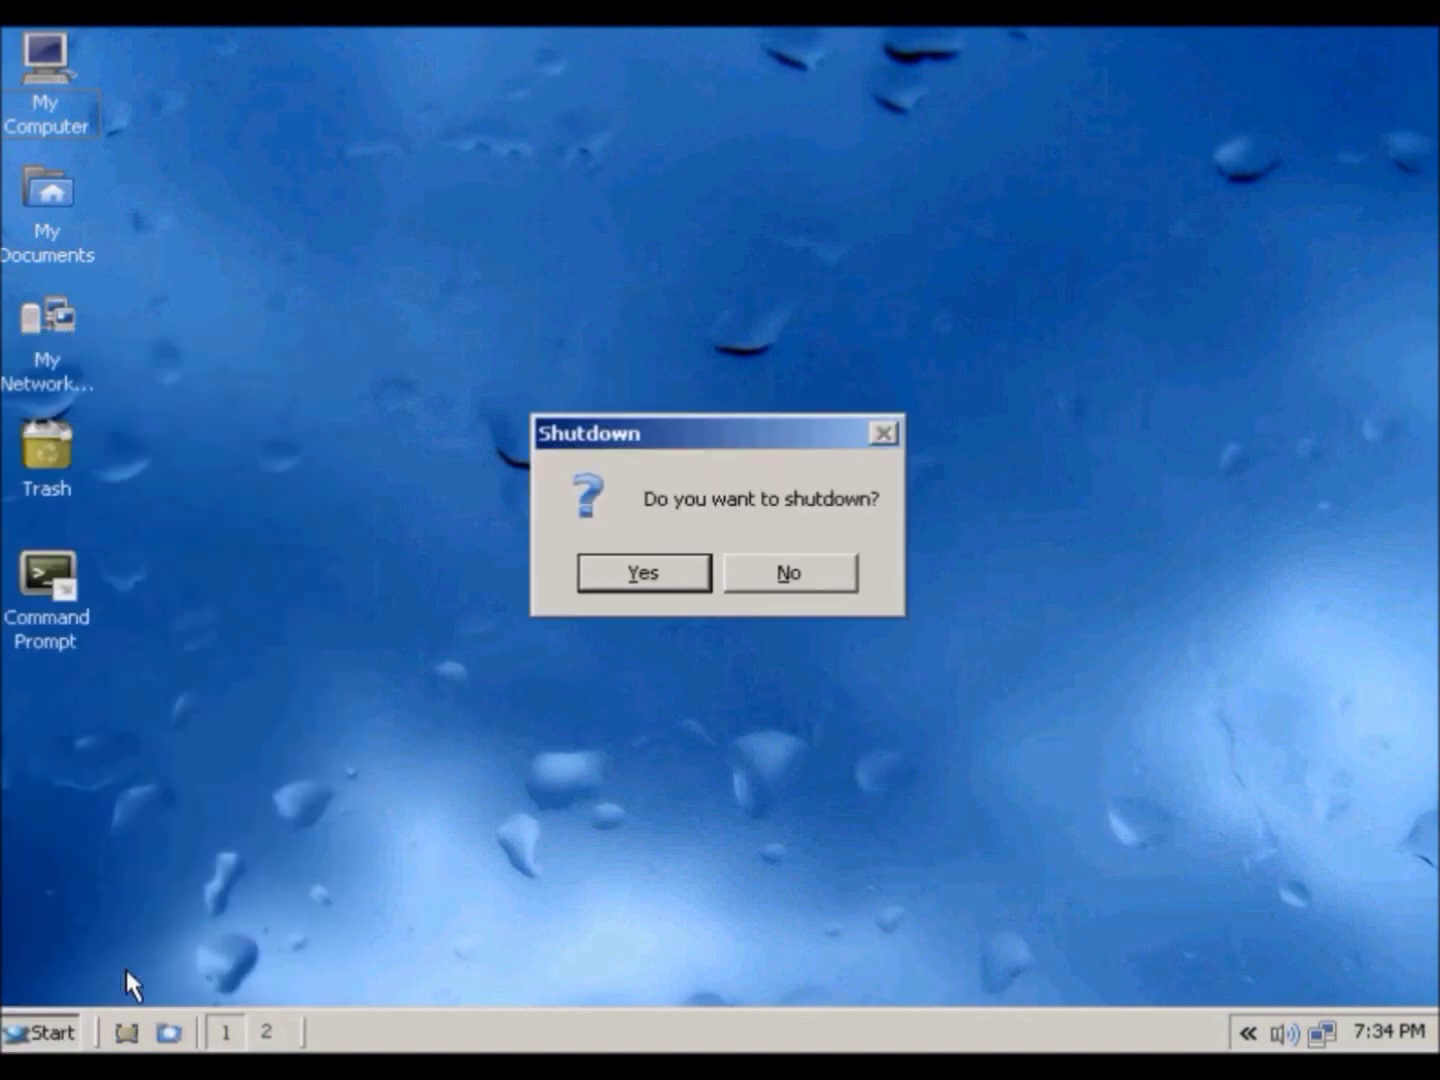